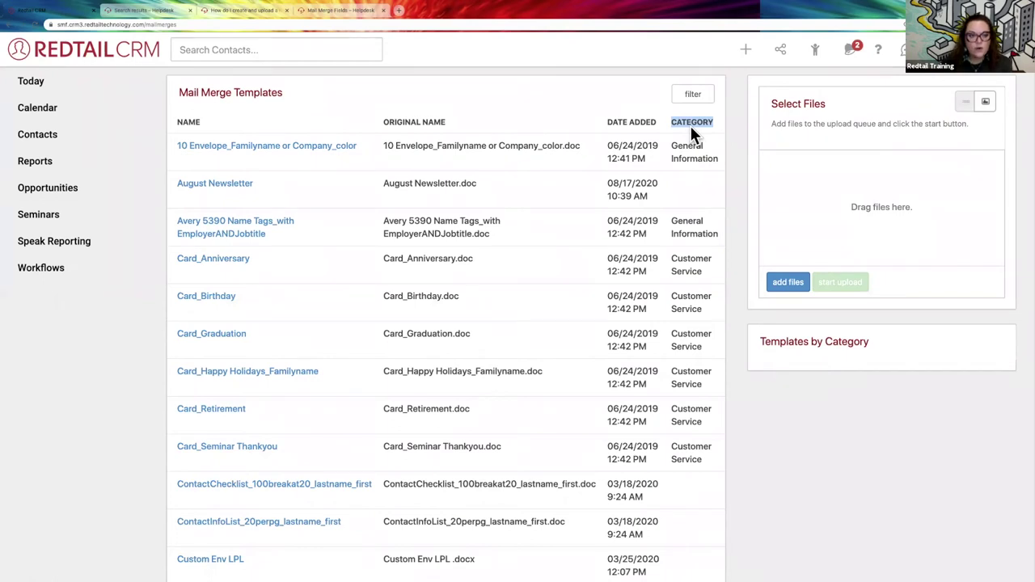
Step: Open Mail Merge Templates from the Manage Templates section of the Manage settings page
{"action": "left_click_drag", "start_coordinate": [677, 260], "coordinate": [708, 320]}
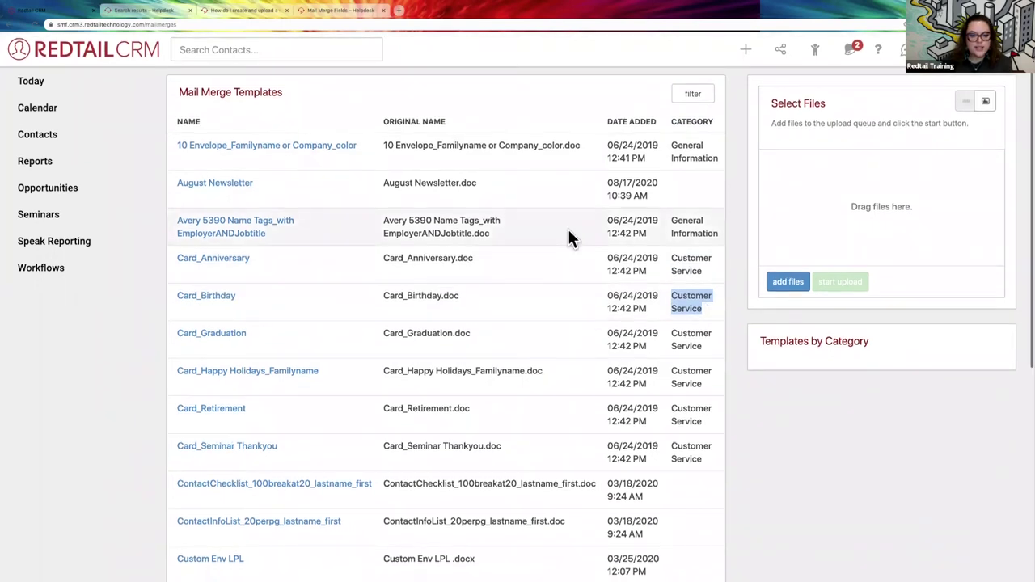
{"action": "scroll", "coordinate": [603, 267], "scroll_direction": "left", "scroll_amount": 5}
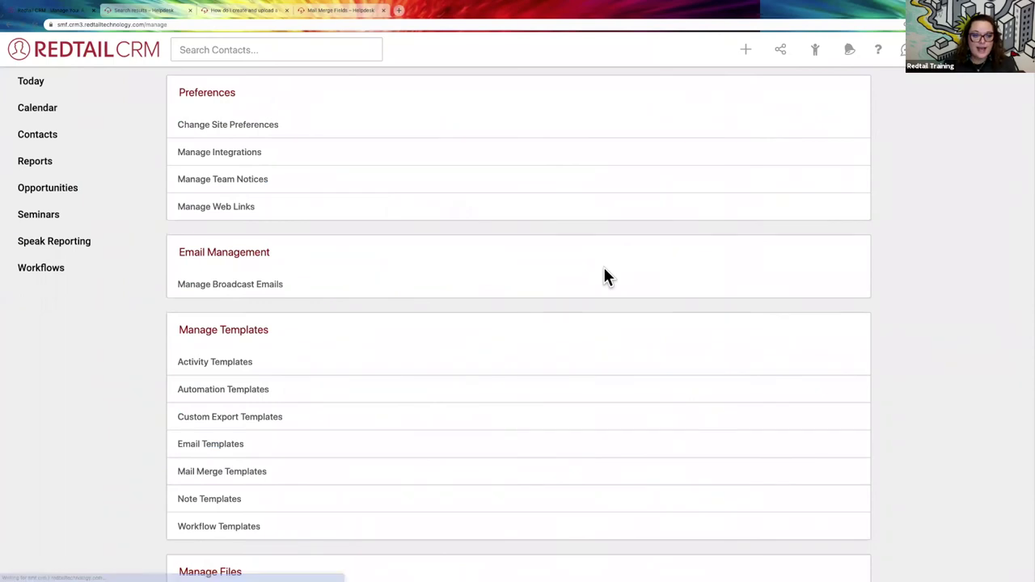
{"action": "scroll", "coordinate": [531, 377], "scroll_direction": "down", "scroll_amount": 3}
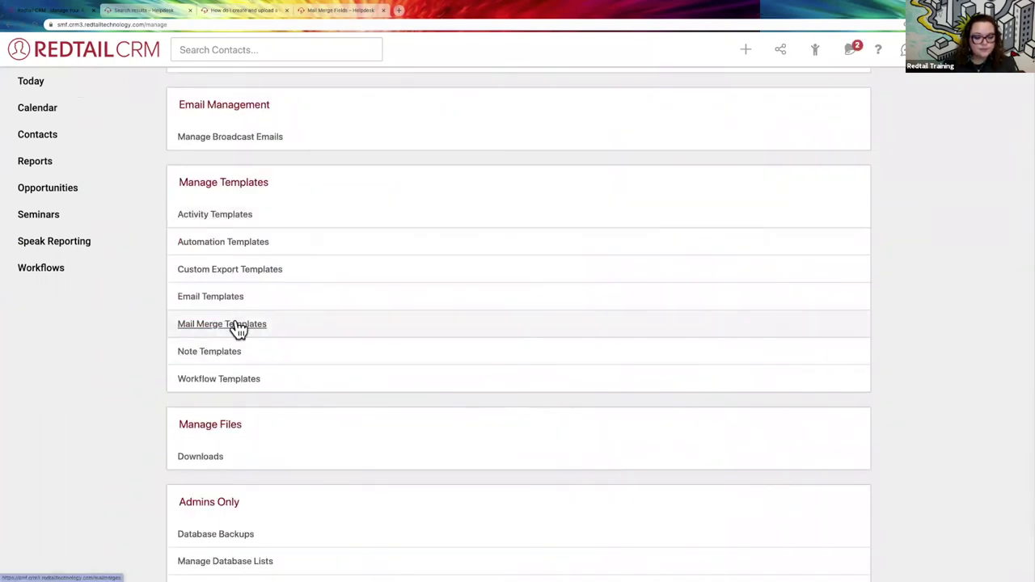
{"action": "left_click", "coordinate": [236, 327]}
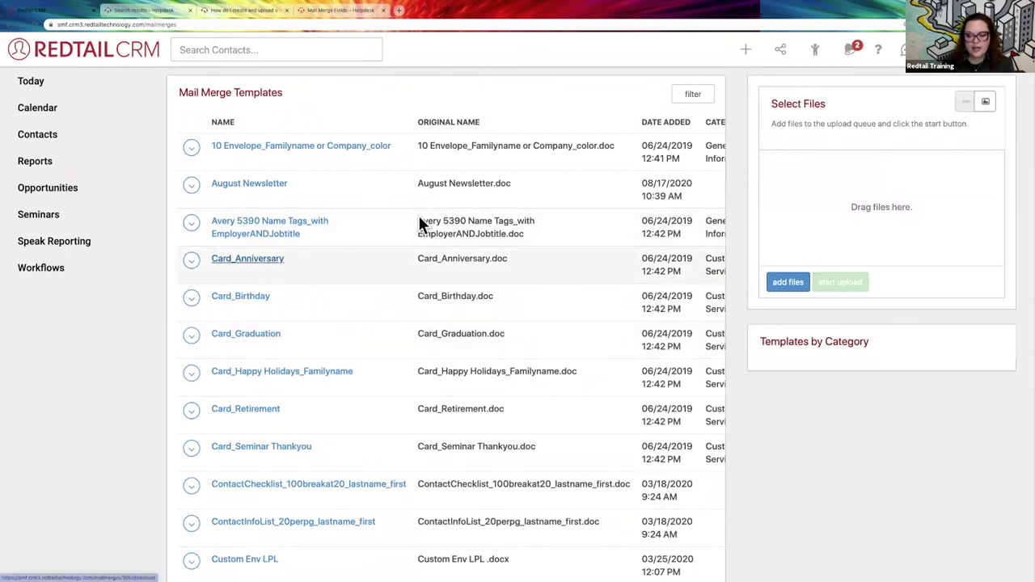
Step: Queue the Desktop file 'Thank you Template' in the mail merge uploader and start the upload
{"action": "left_click", "coordinate": [787, 289]}
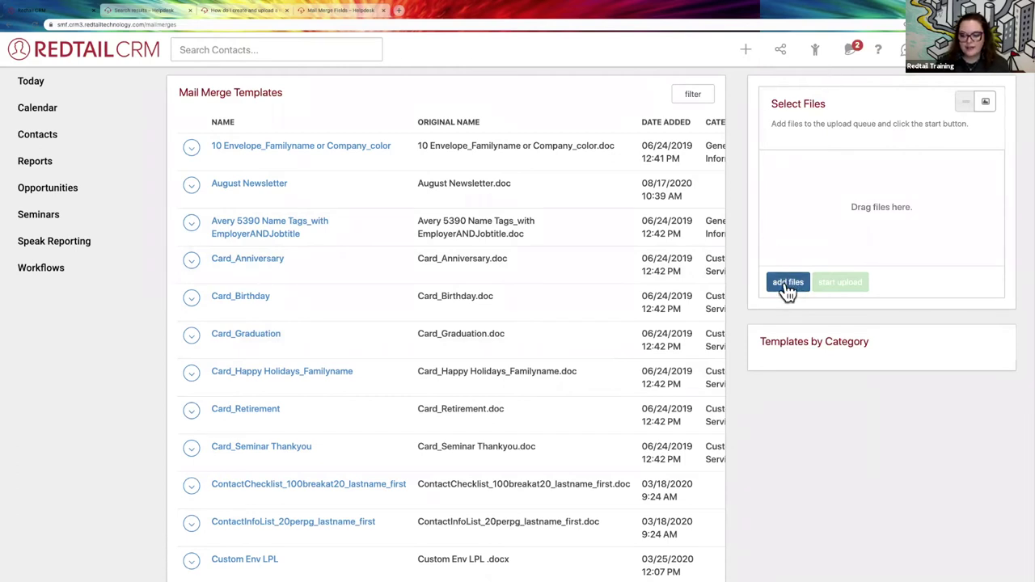
{"action": "left_click", "coordinate": [788, 284]}
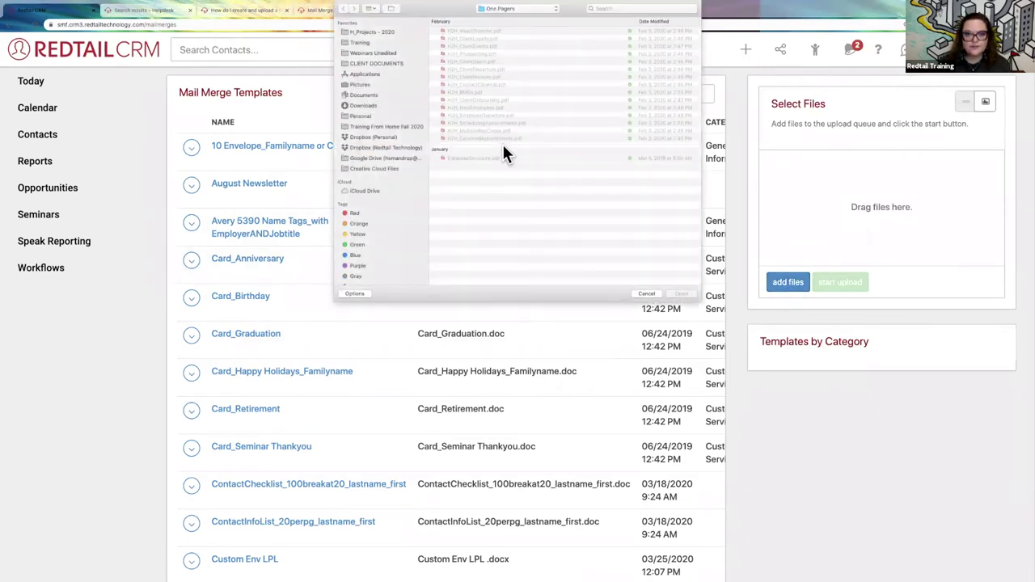
{"action": "left_click", "coordinate": [511, 9]}
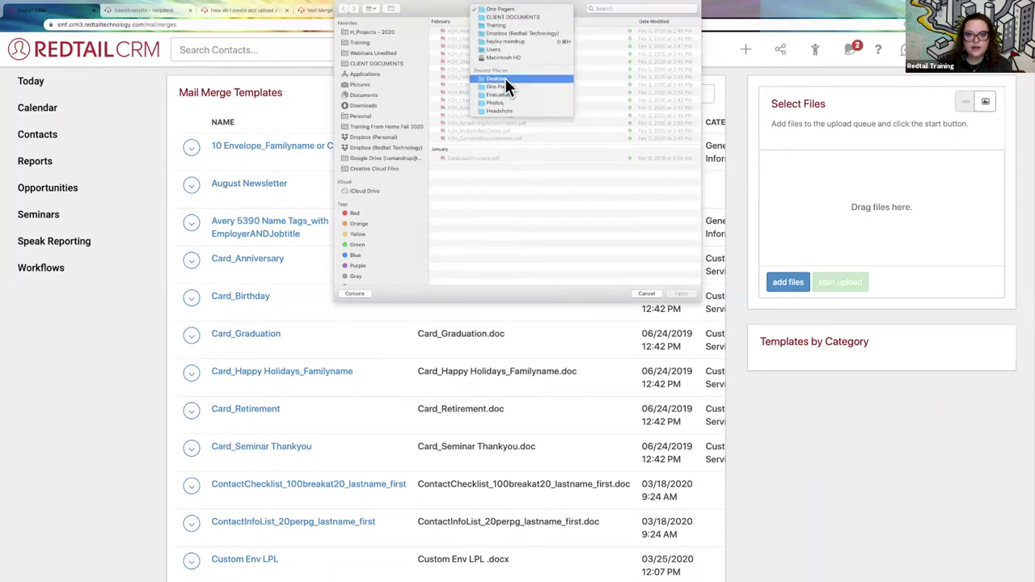
{"action": "left_click", "coordinate": [504, 78]}
{"action": "left_click", "coordinate": [493, 30]}
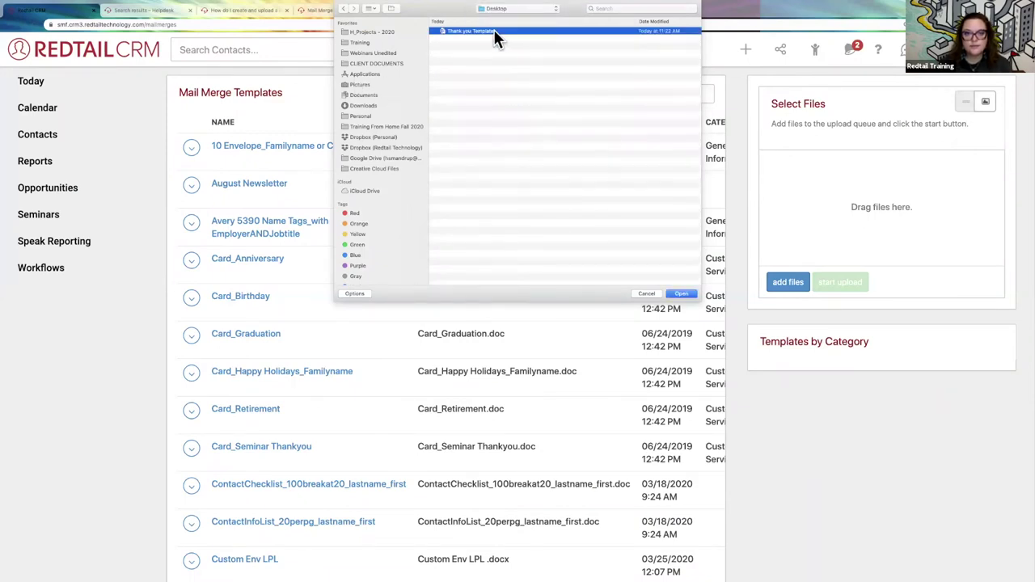
{"action": "left_click", "coordinate": [682, 294]}
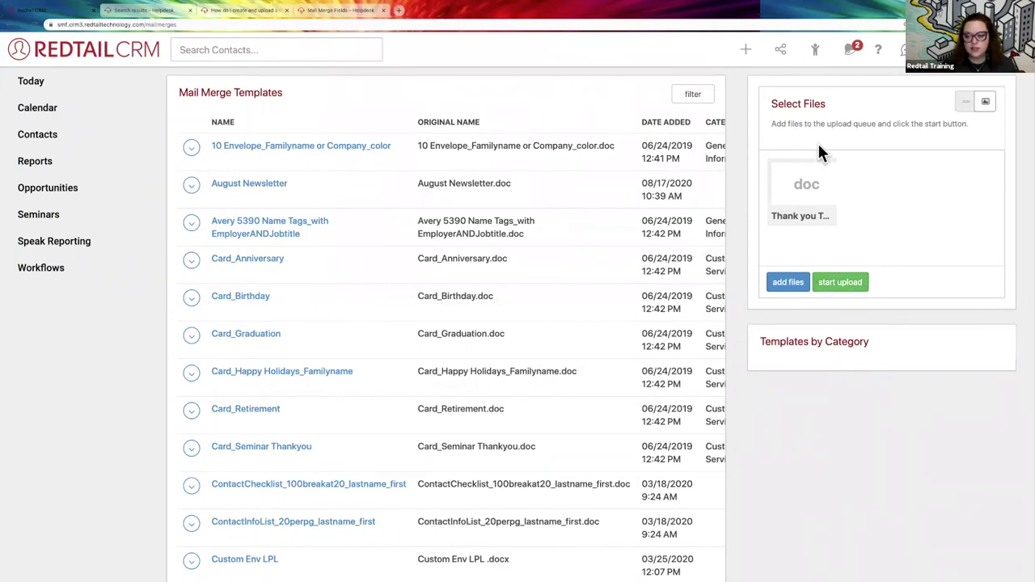
{"action": "left_click", "coordinate": [846, 283]}
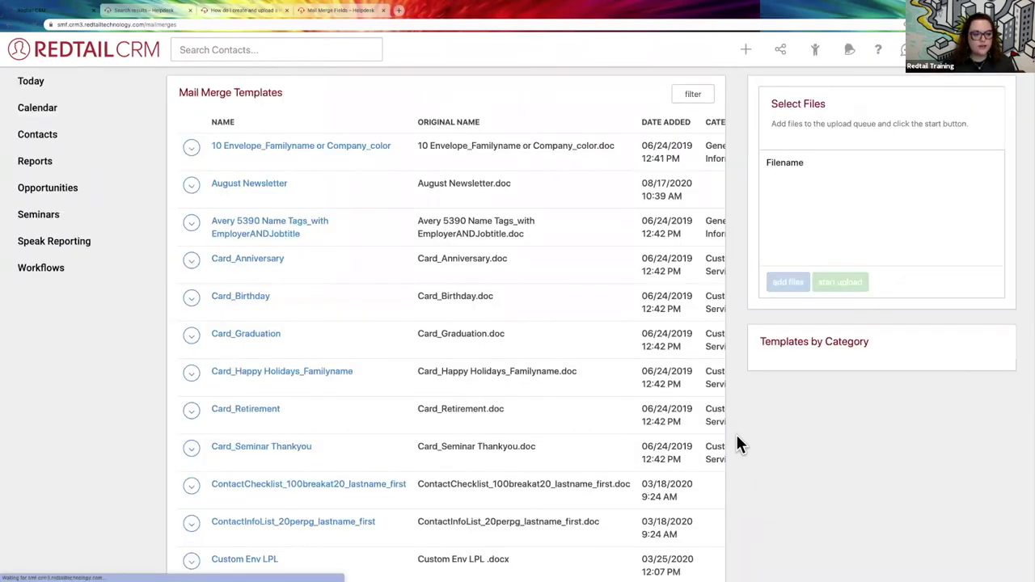
Step: Confirm the uploaded template is listed, then search contacts by the client's first name and open the match
{"action": "scroll", "coordinate": [426, 374], "scroll_direction": "down", "scroll_amount": 5}
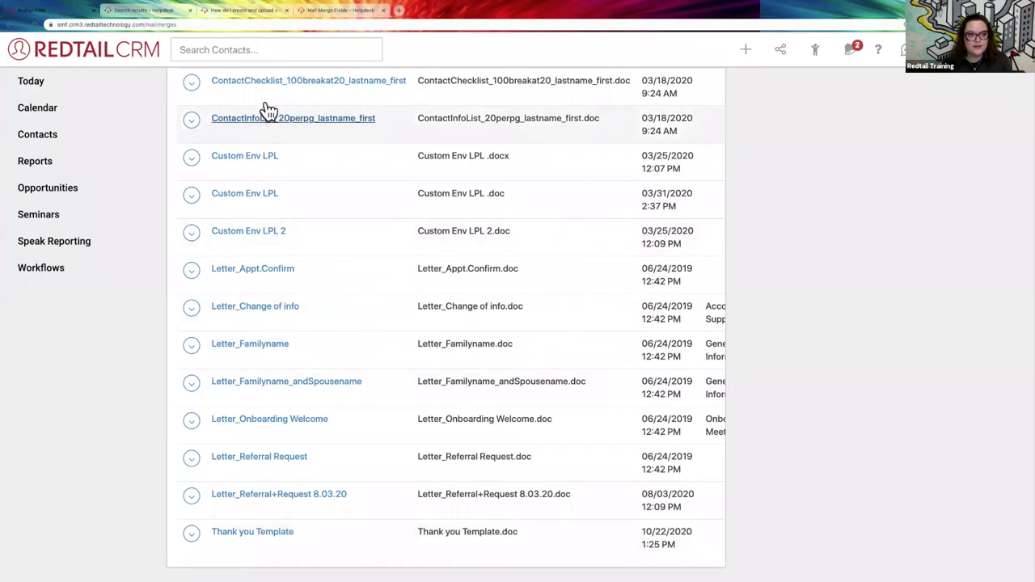
{"action": "left_click", "coordinate": [225, 49]}
{"action": "type", "text": "timothy"}
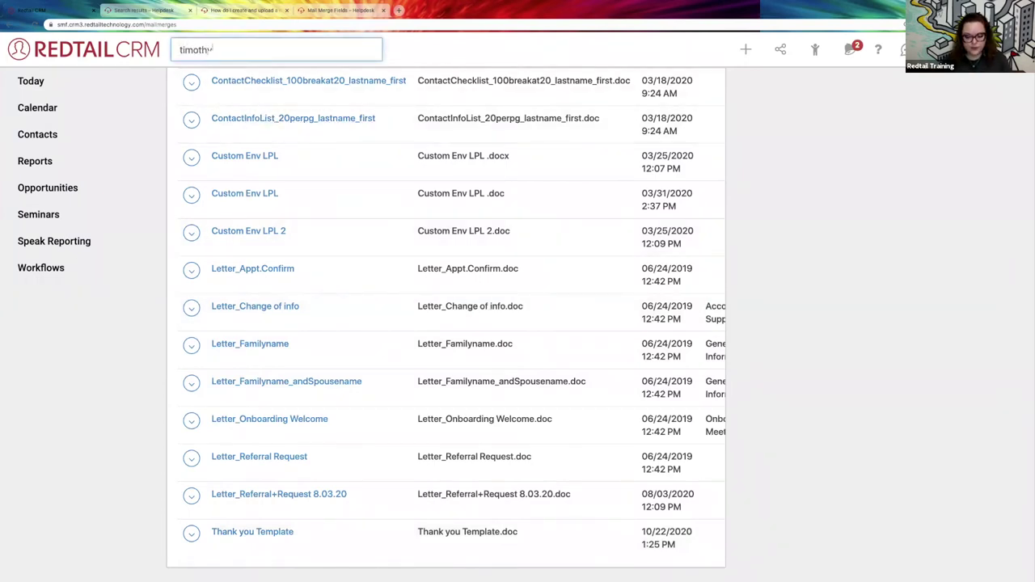
{"action": "key", "text": "Return"}
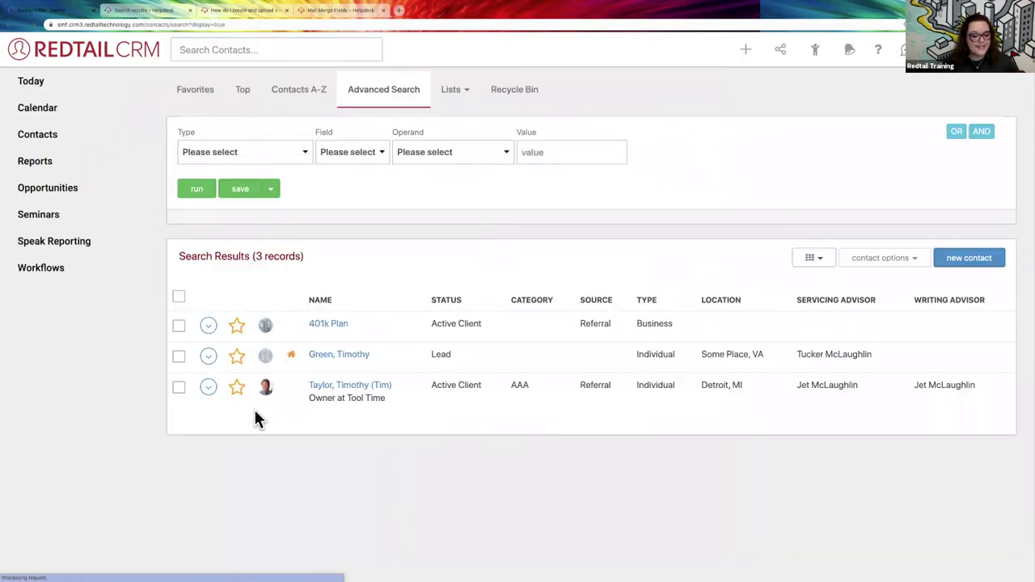
{"action": "left_click", "coordinate": [357, 389]}
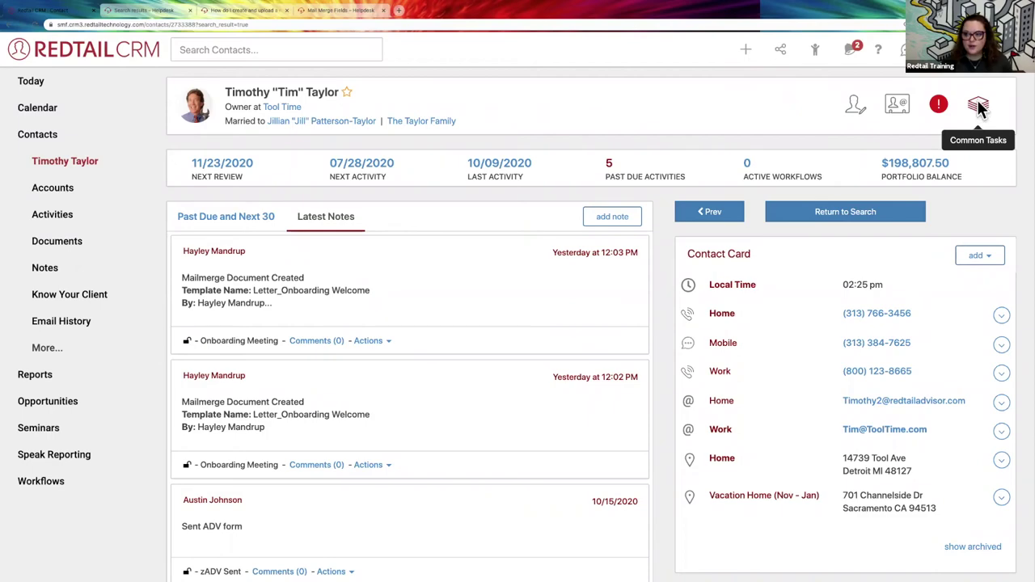
Step: Start a Mail Merge from the contact's Common Tasks menu and open the template dropdown
{"action": "left_click", "coordinate": [980, 111]}
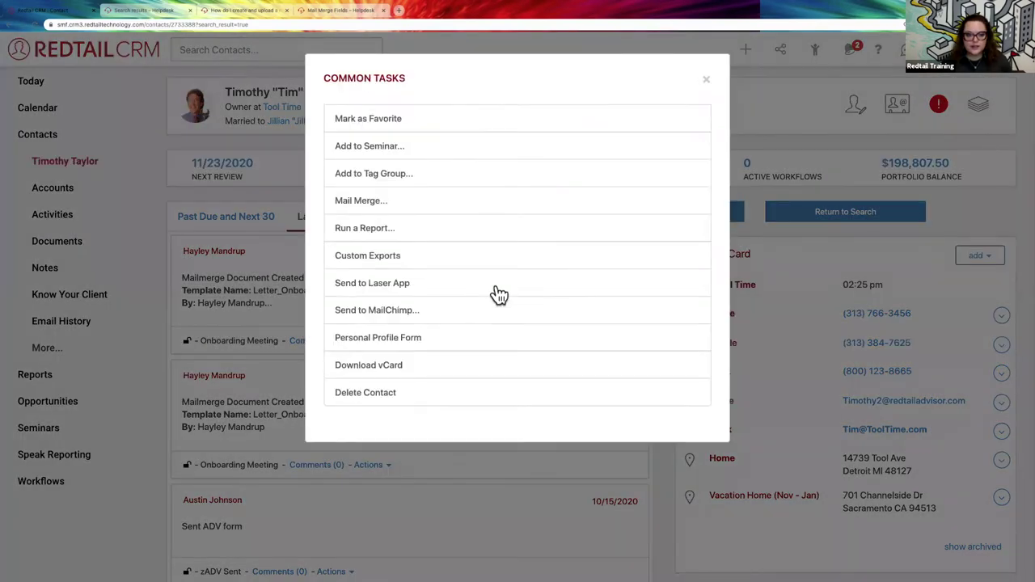
{"action": "left_click", "coordinate": [361, 202]}
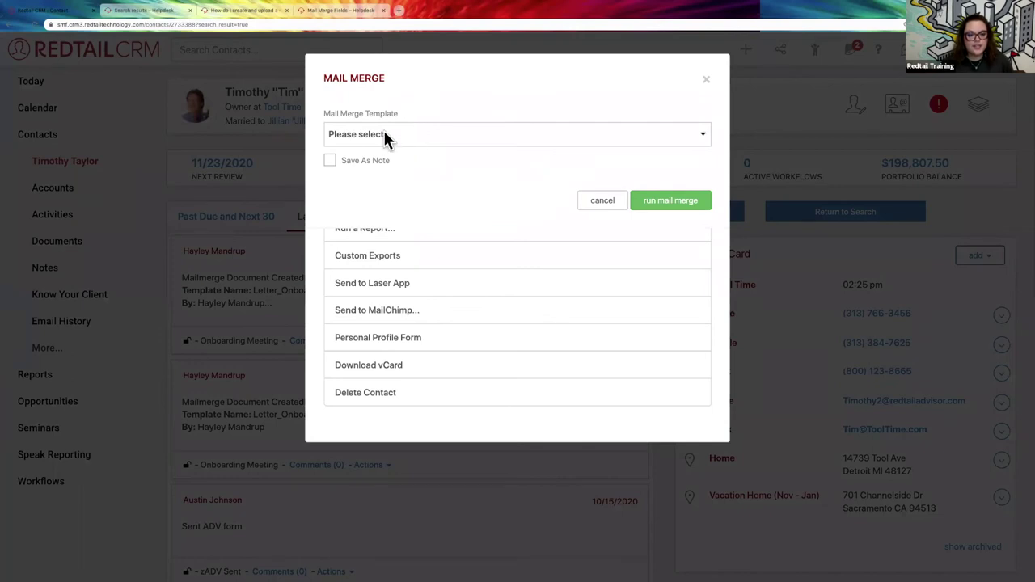
{"action": "left_click", "coordinate": [383, 137]}
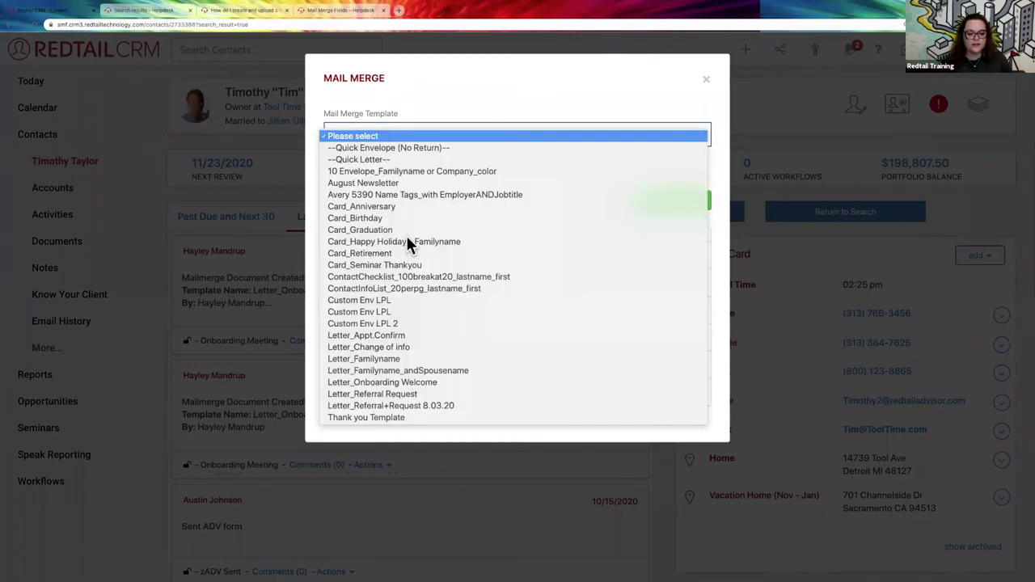
Step: Select Thank you Template as the merge template and toggle Save As Note
{"action": "left_click", "coordinate": [360, 417]}
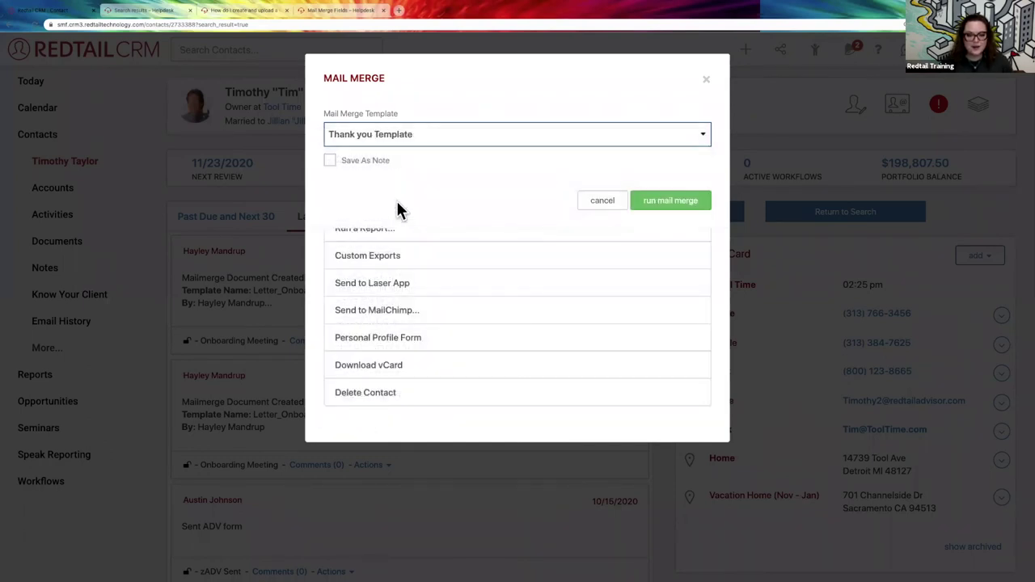
{"action": "left_click", "coordinate": [330, 163]}
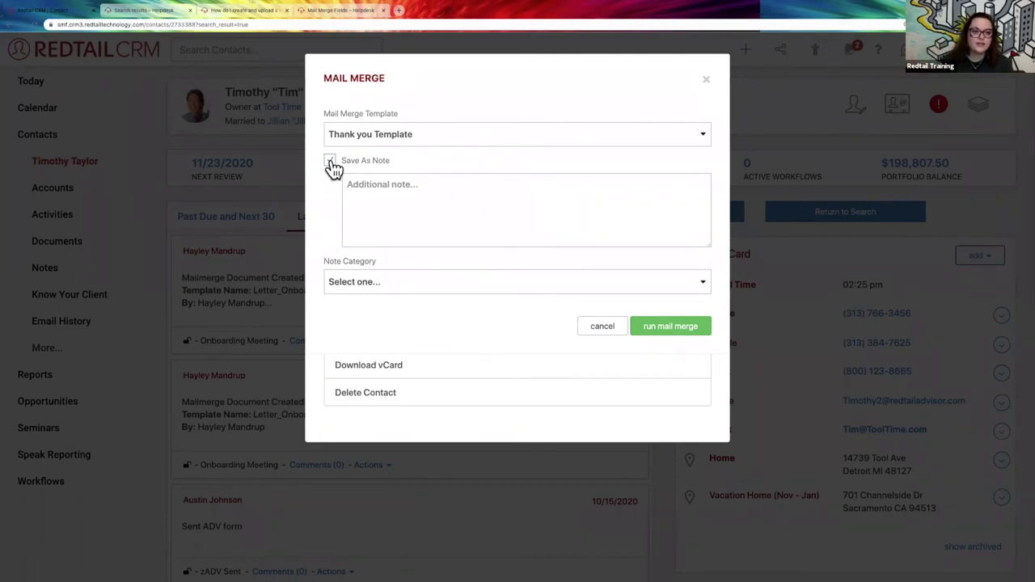
Step: Add the note 'Thanksgiving Thank you card sent.' and set its Note Category to Customer Service
{"action": "left_click", "coordinate": [361, 185]}
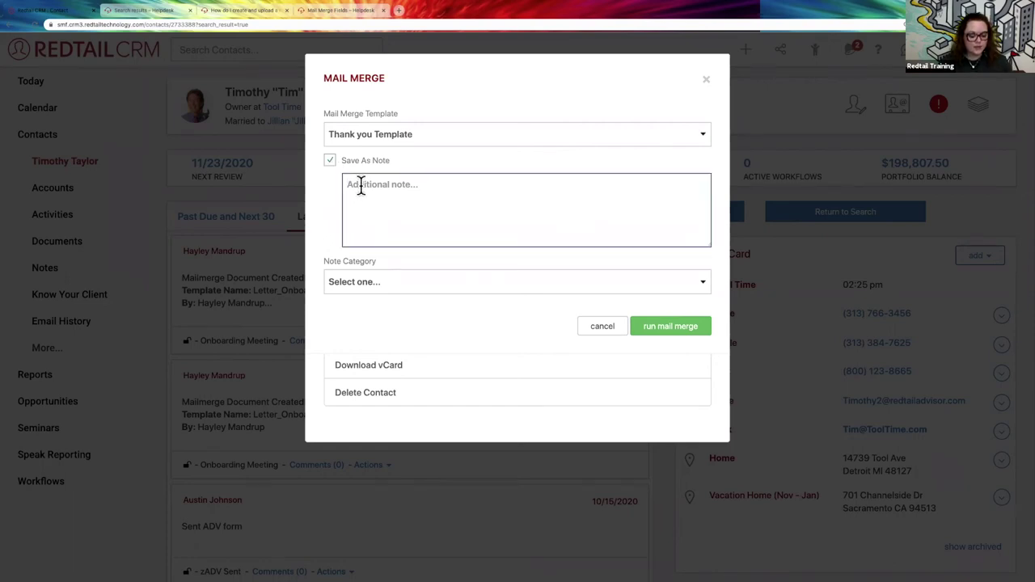
{"action": "type", "text": "Thanks"}
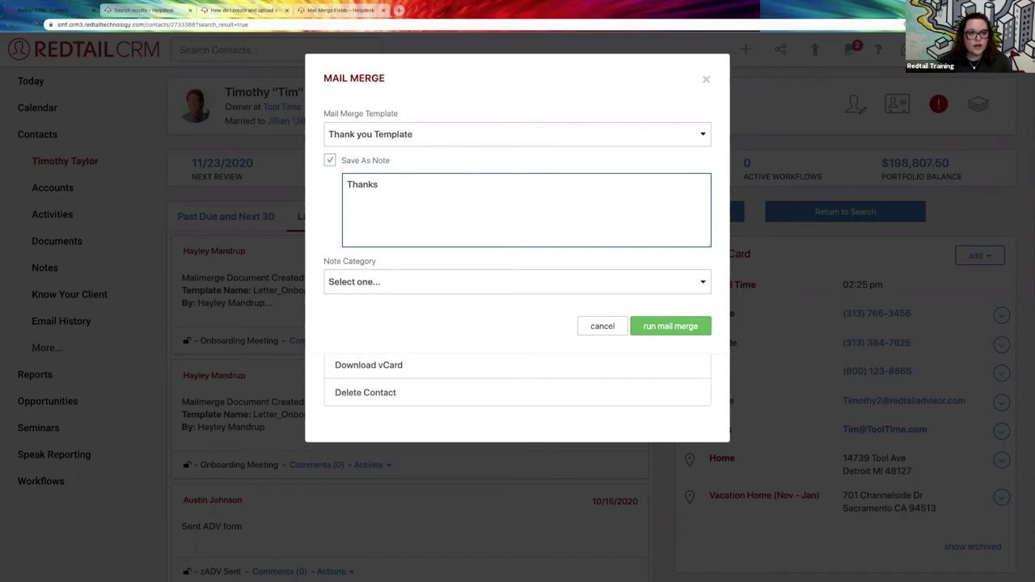
{"action": "type", "text": "igiv"}
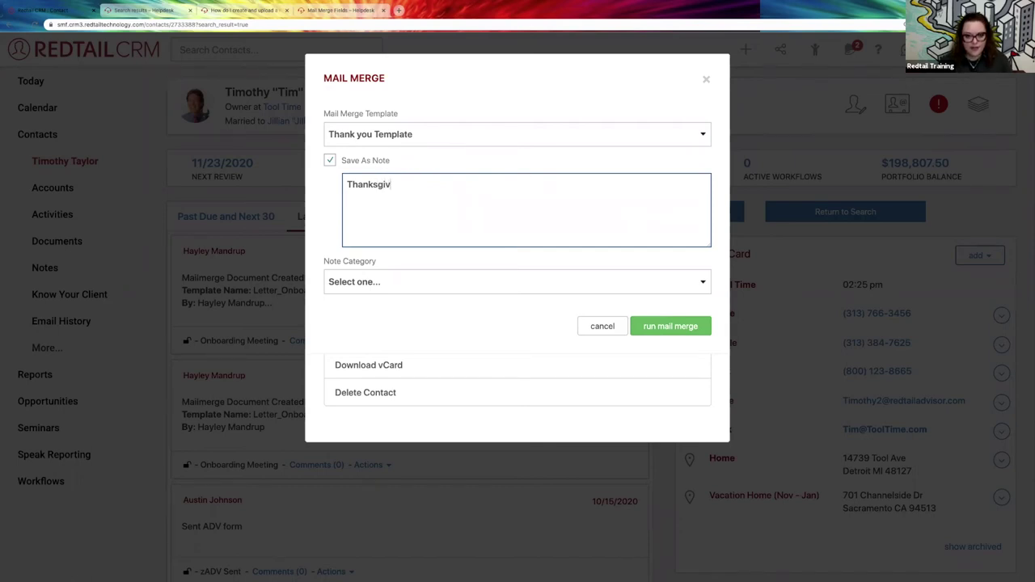
{"action": "type", "text": "ing Th"}
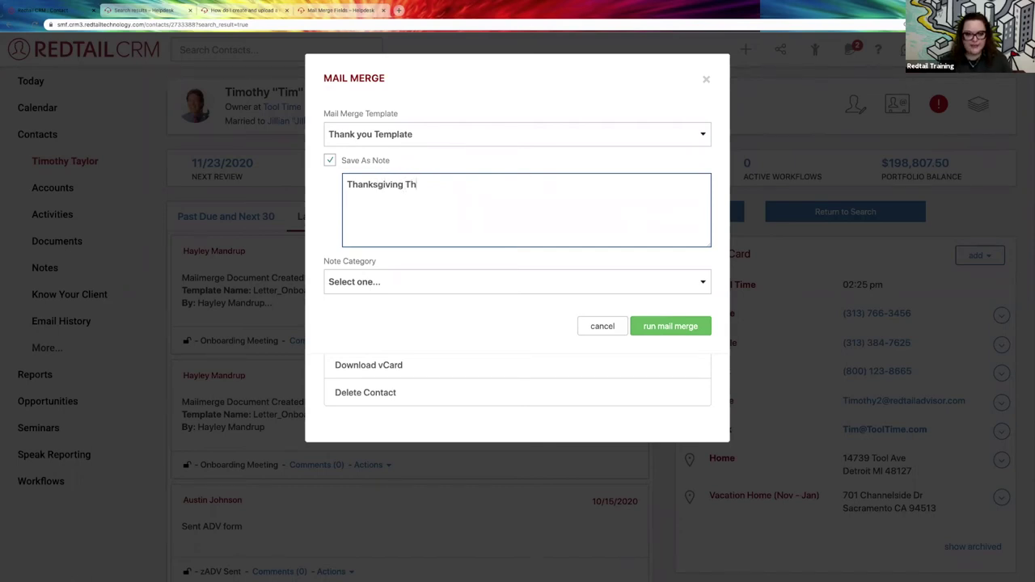
{"action": "type", "text": "ank you card sent."}
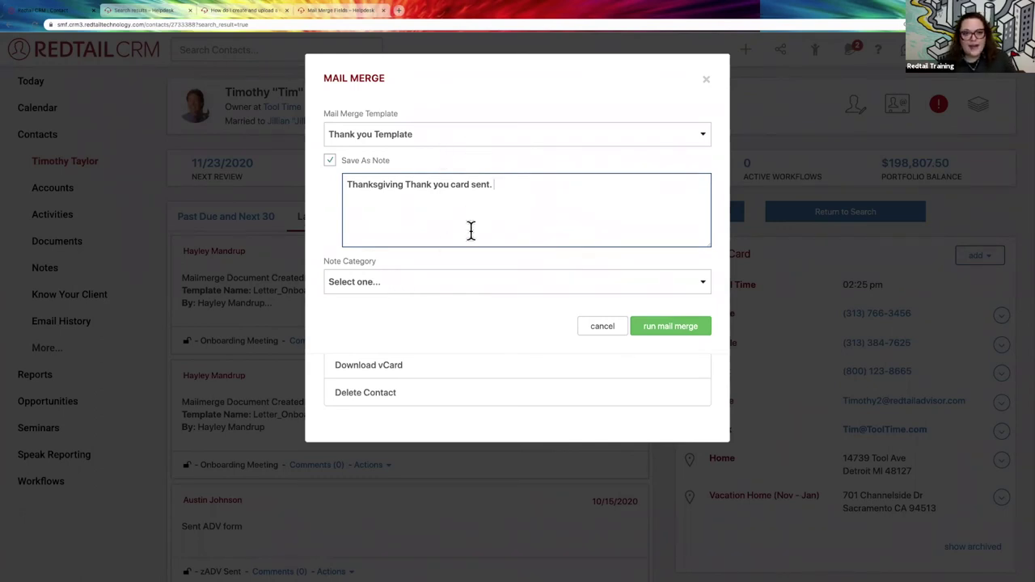
{"action": "left_click_drag", "start_coordinate": [486, 188], "coordinate": [319, 190]}
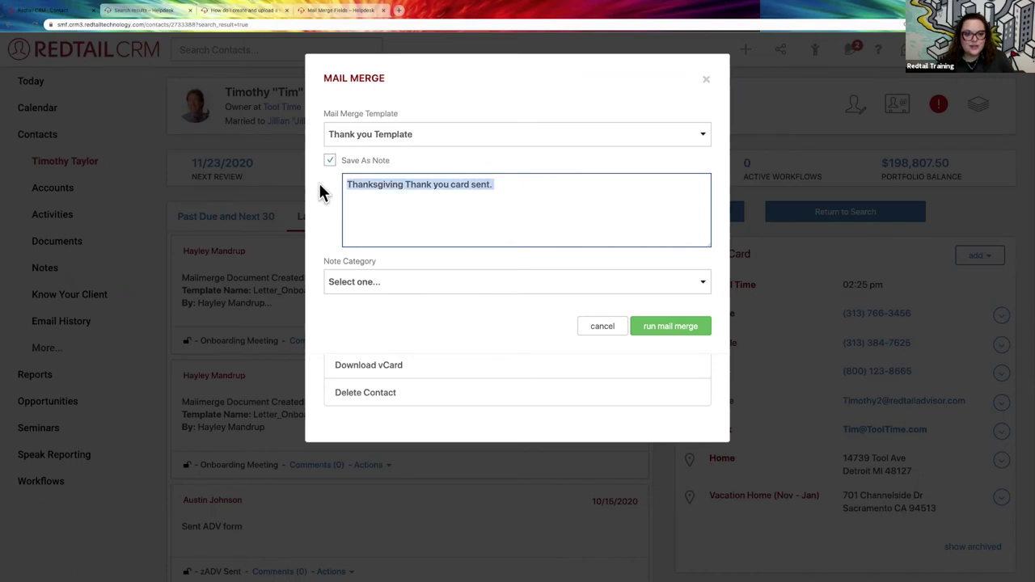
{"action": "left_click", "coordinate": [395, 199]}
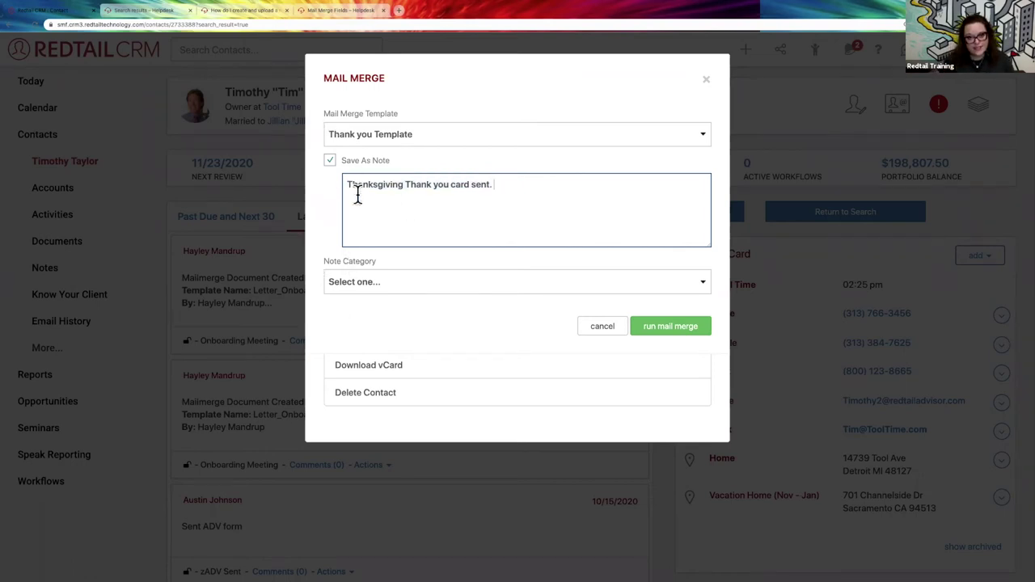
{"action": "left_click", "coordinate": [402, 280]}
{"action": "scroll", "coordinate": [430, 387], "scroll_direction": "down", "scroll_amount": 5}
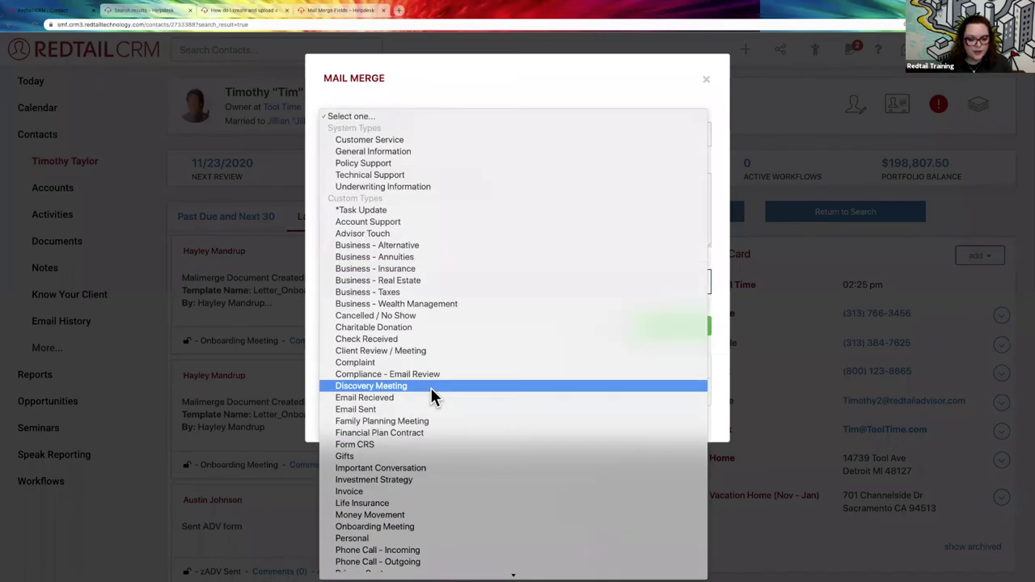
{"action": "scroll", "coordinate": [433, 411], "scroll_direction": "down", "scroll_amount": 3}
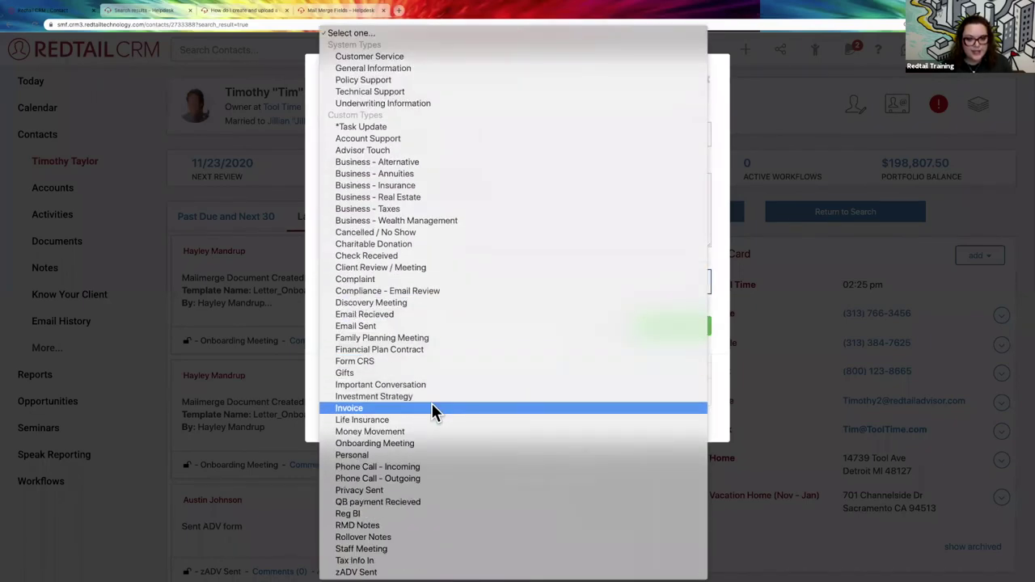
{"action": "left_click", "coordinate": [377, 57]}
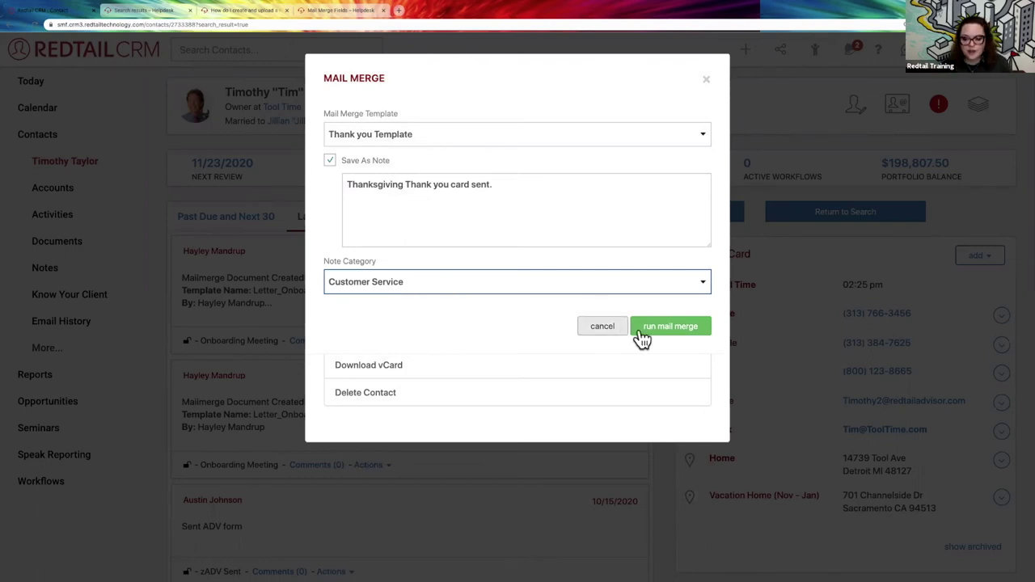
Step: Run the Thank you Template merge and close the Mail Merge and Common Tasks windows
{"action": "left_click", "coordinate": [673, 327]}
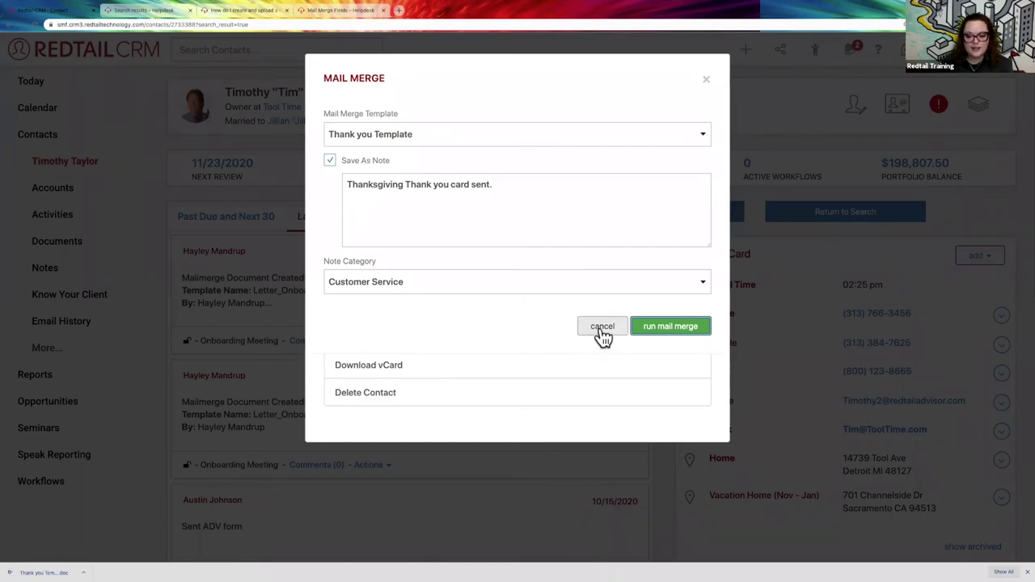
{"action": "left_click", "coordinate": [707, 81]}
{"action": "left_click", "coordinate": [708, 83]}
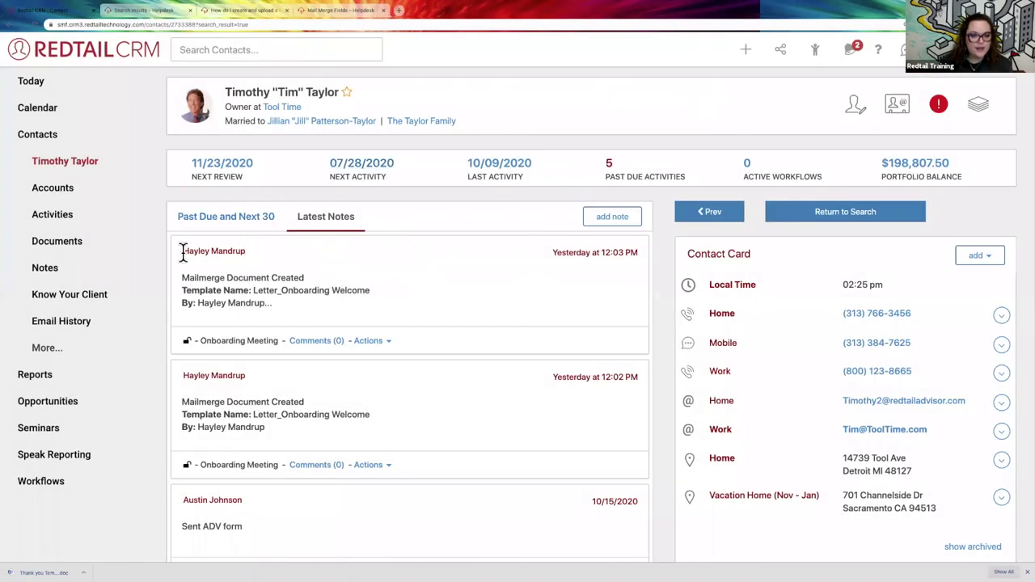
{"action": "left_click", "coordinate": [529, 24]}
Step: Refresh the contact page and check the new note's text 'Thanksgiving Thank you card sent.' in Note Details
{"action": "key", "text": "Return"}
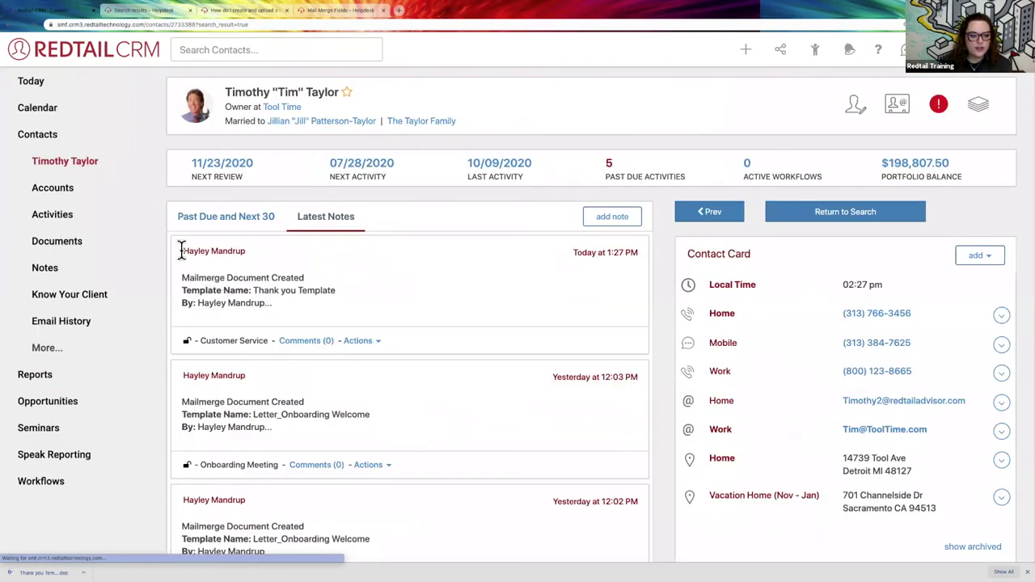
{"action": "left_click_drag", "start_coordinate": [182, 251], "coordinate": [250, 251]}
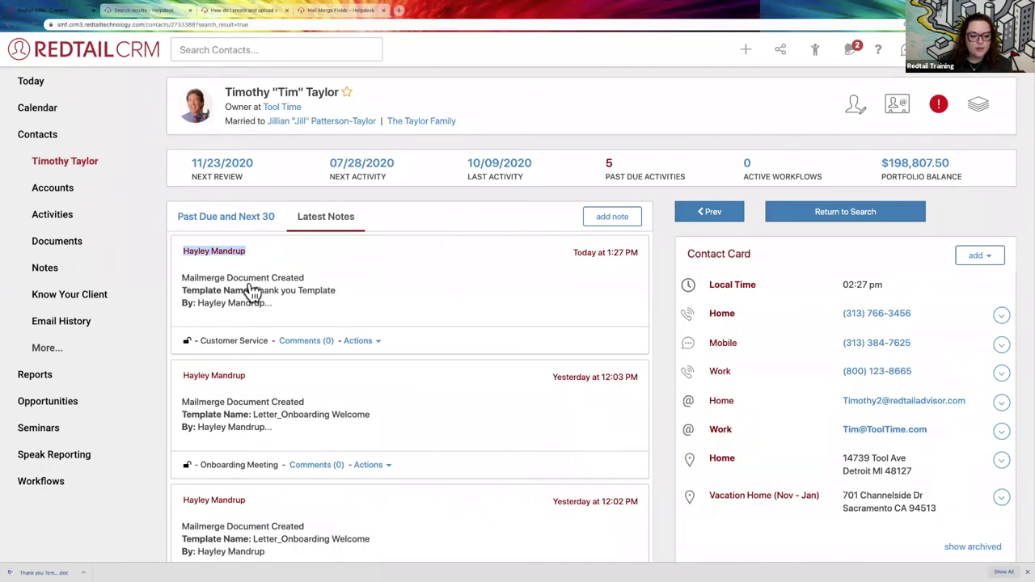
{"action": "left_click", "coordinate": [354, 302]}
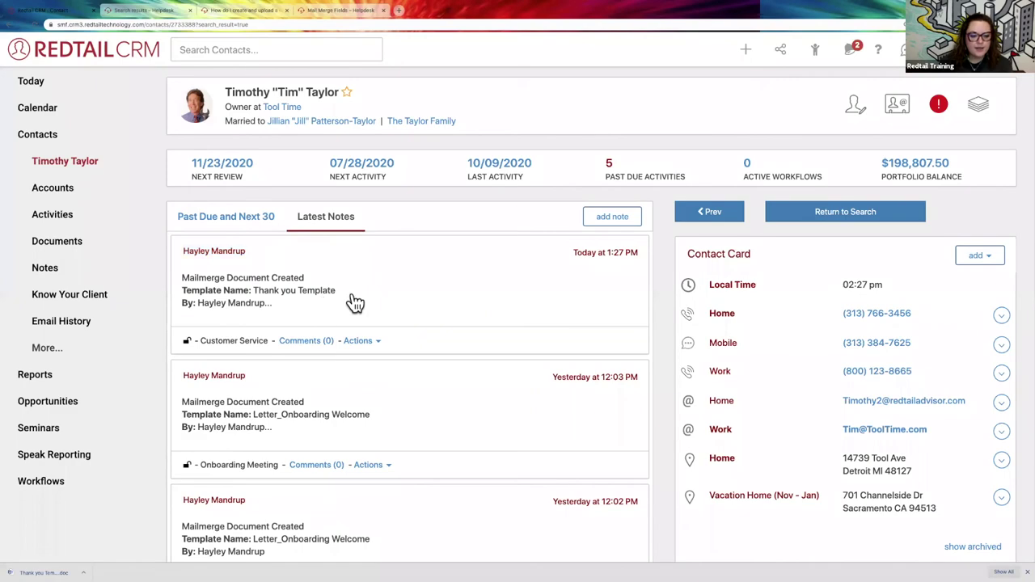
{"action": "left_click", "coordinate": [352, 301]}
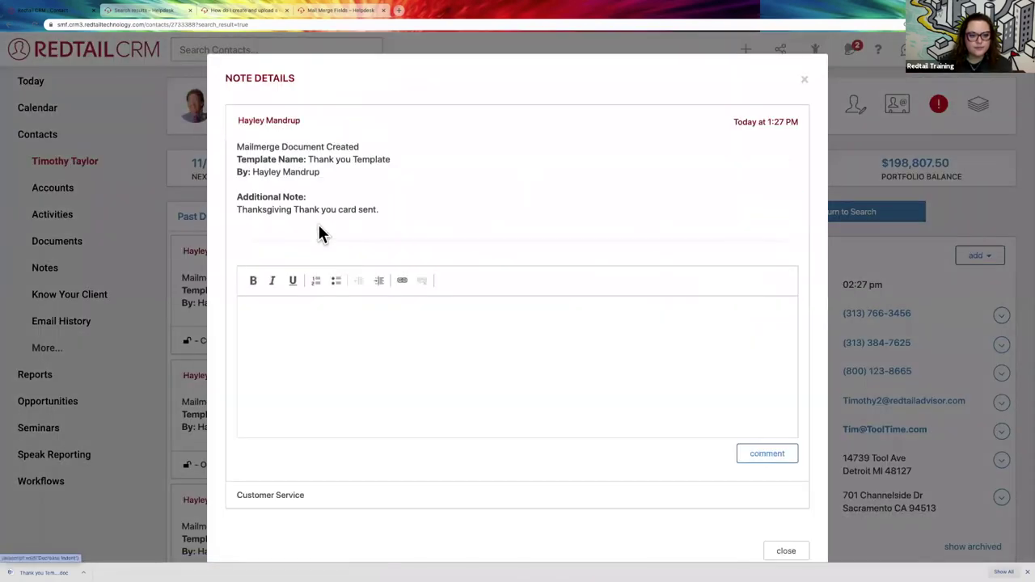
{"action": "mouse_move", "coordinate": [237, 196]}
{"action": "left_mouse_down"}
{"action": "mouse_move", "coordinate": [408, 215]}
{"action": "mouse_move", "coordinate": [236, 208]}
{"action": "left_mouse_up"}
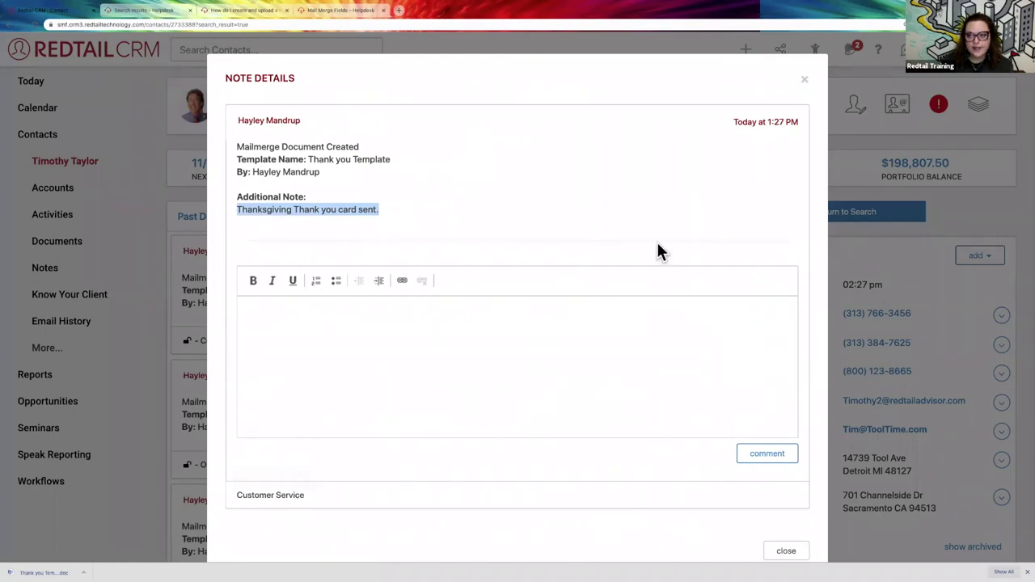
{"action": "left_click", "coordinate": [804, 80]}
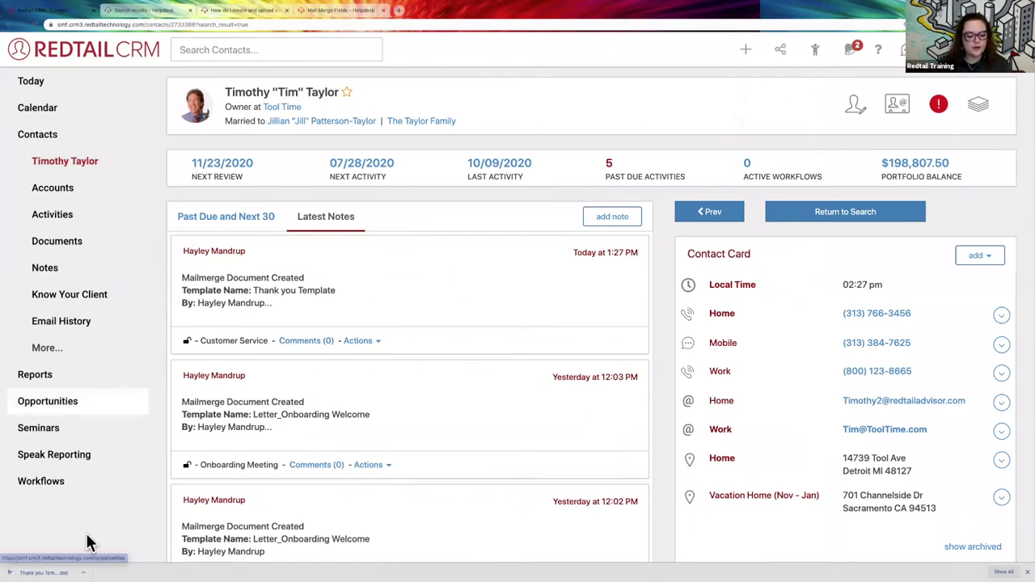
{"action": "left_click", "coordinate": [82, 573]}
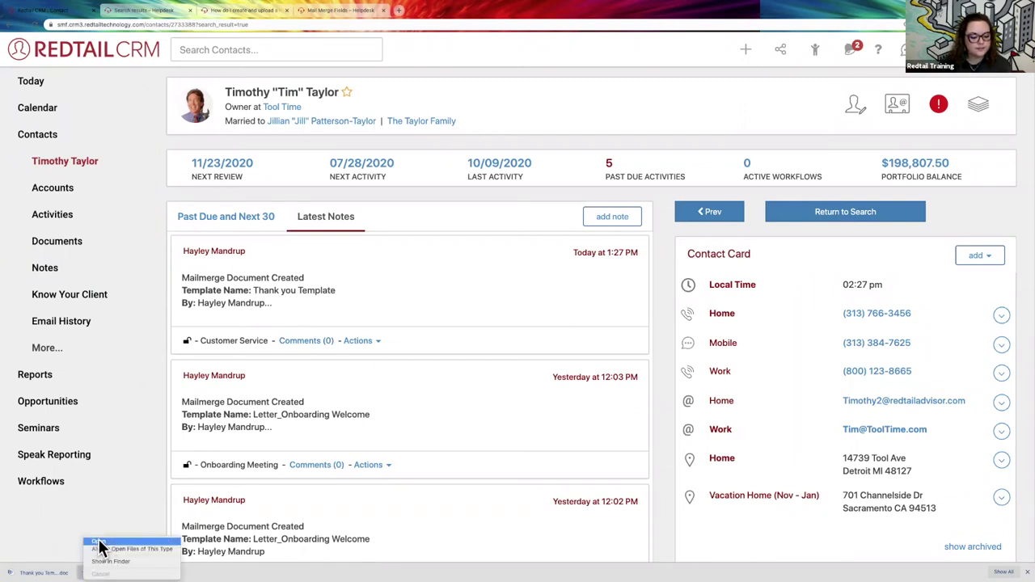
Step: Open the downloaded merged document in Word and bring its window forward, enlarged
{"action": "left_click", "coordinate": [98, 542]}
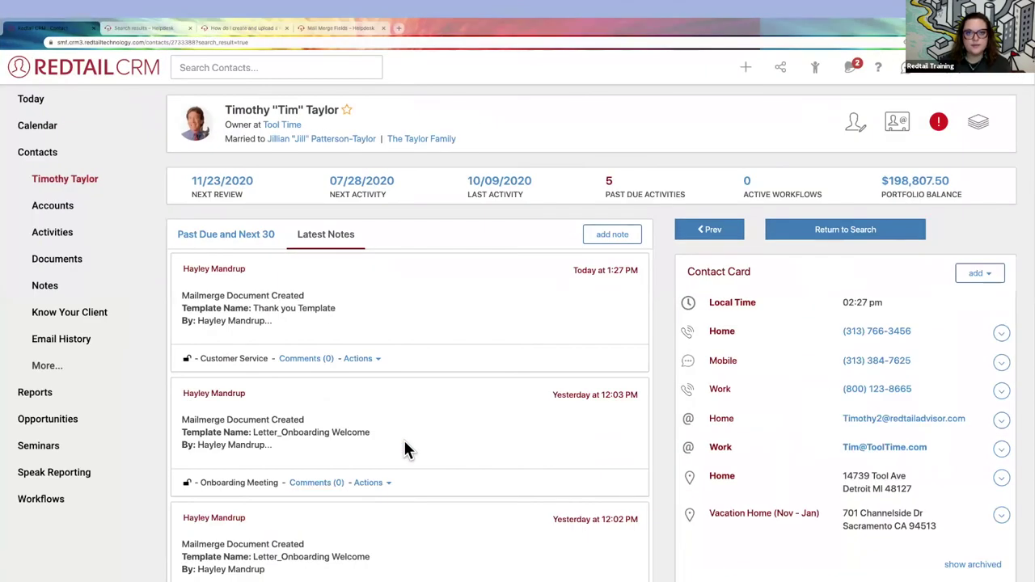
{"action": "key", "text": "ctrl+Up"}
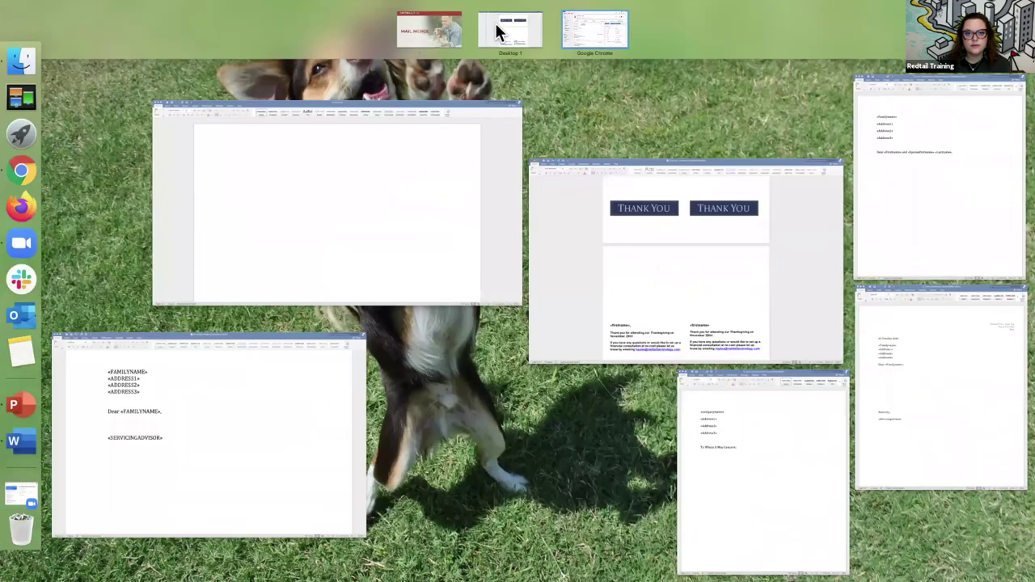
{"action": "left_click", "coordinate": [582, 291]}
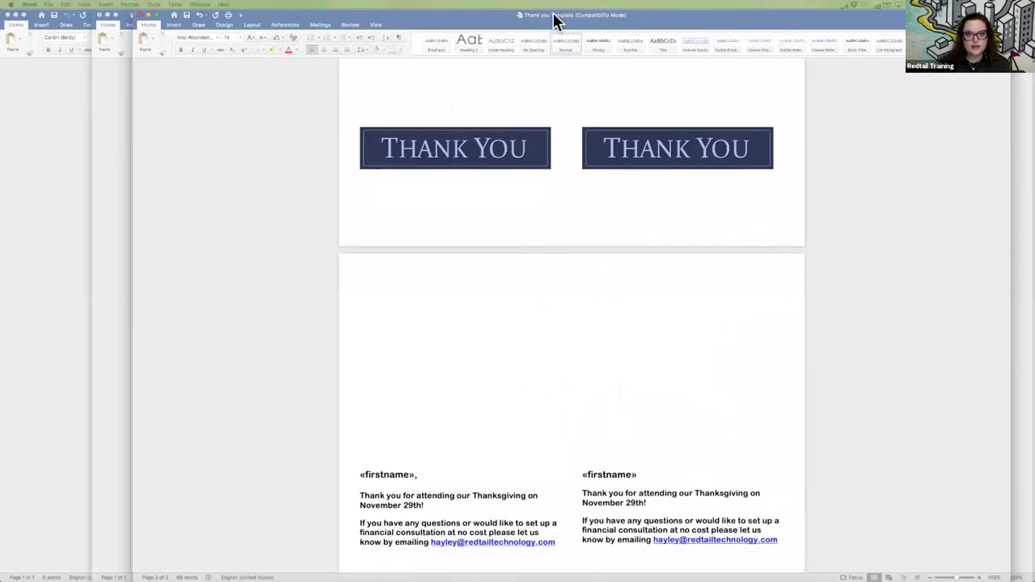
{"action": "left_click", "coordinate": [148, 15]}
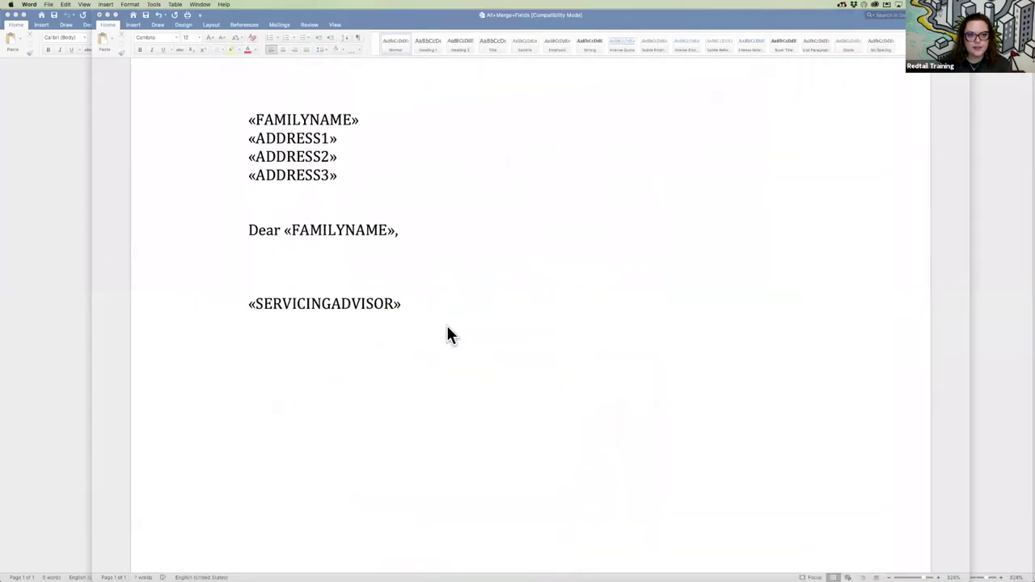
{"action": "left_click", "coordinate": [447, 328]}
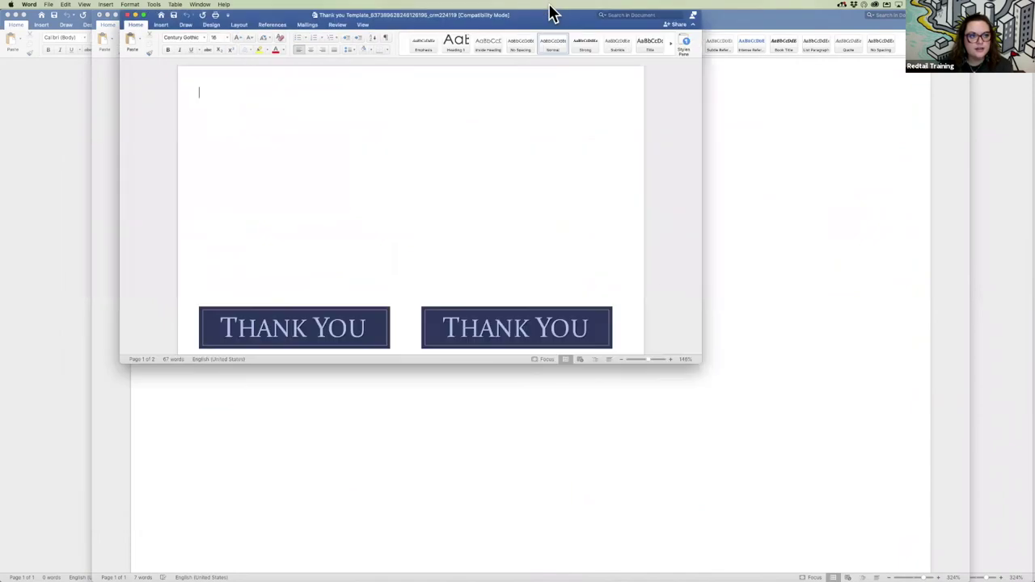
{"action": "left_click_drag", "start_coordinate": [693, 363], "coordinate": [982, 569]}
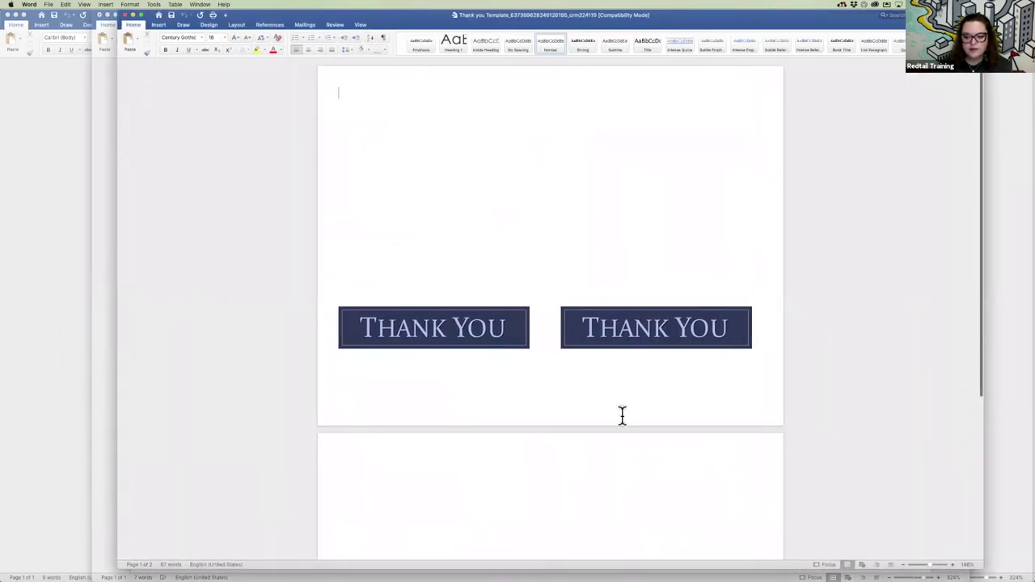
Step: Review the card's first-name greeting and contact-us paragraph, then return to Chrome
{"action": "scroll", "coordinate": [623, 415], "scroll_direction": "down", "scroll_amount": 3}
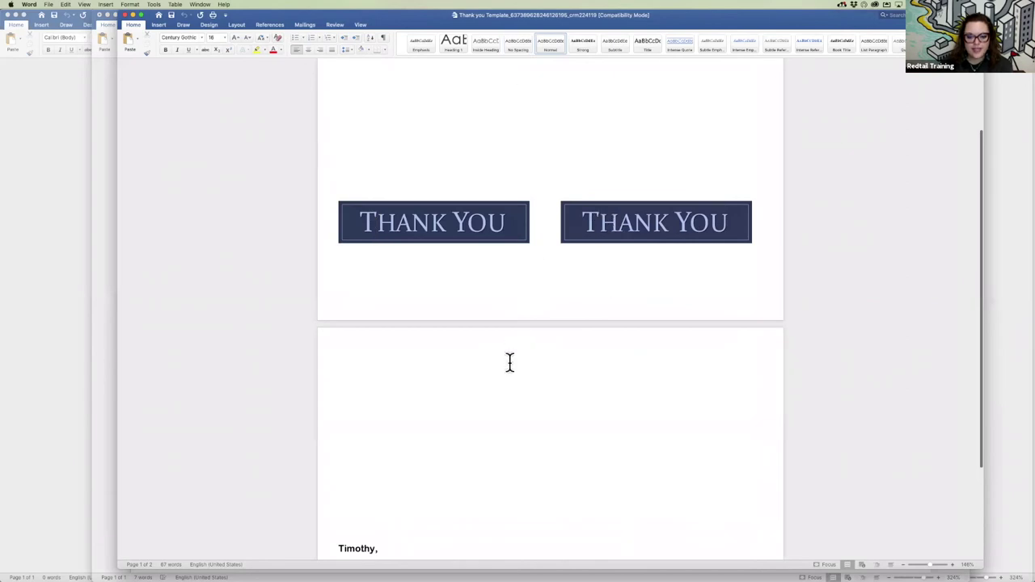
{"action": "scroll", "coordinate": [510, 362], "scroll_direction": "down", "scroll_amount": 4}
{"action": "left_click_drag", "start_coordinate": [338, 413], "coordinate": [423, 438]}
{"action": "left_click", "coordinate": [424, 438]}
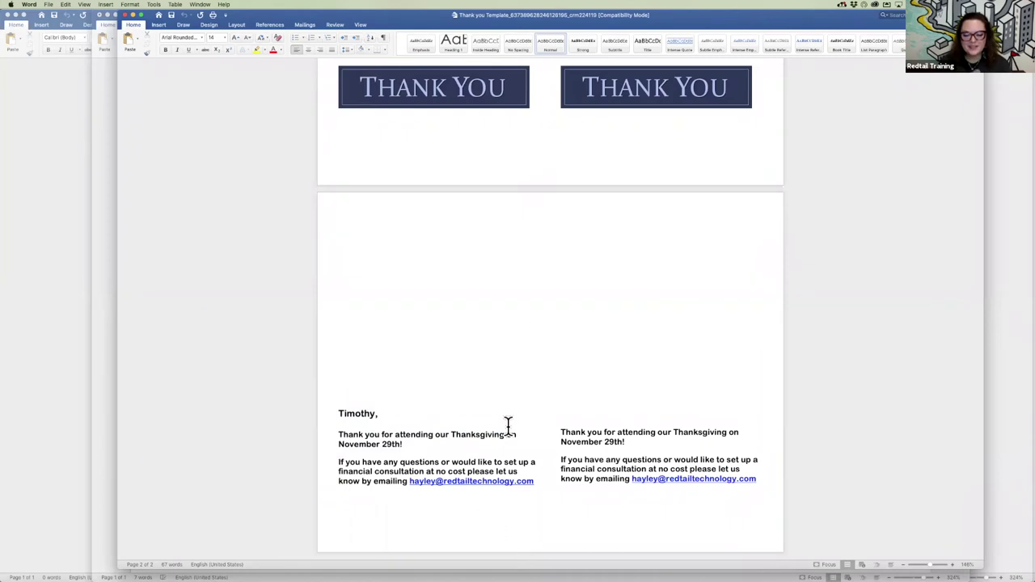
{"action": "left_click_drag", "start_coordinate": [340, 460], "coordinate": [527, 485]}
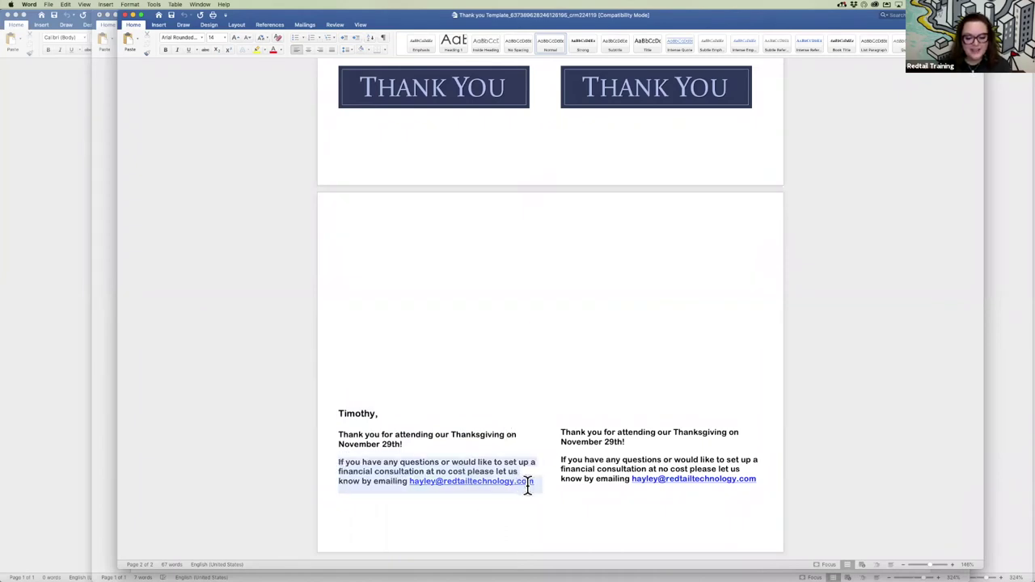
{"action": "left_click", "coordinate": [392, 519]}
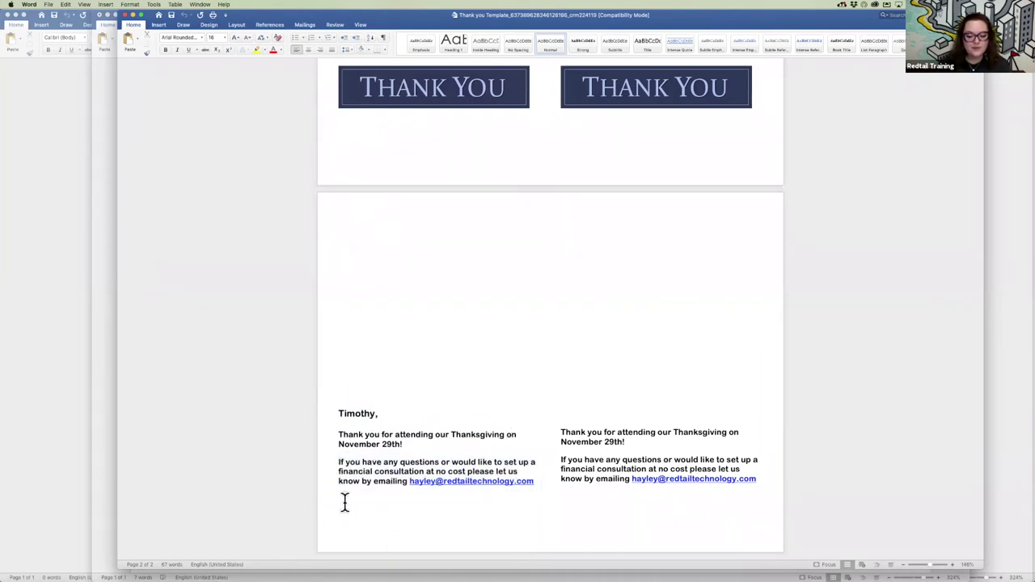
{"action": "scroll", "coordinate": [379, 437], "scroll_direction": "up", "scroll_amount": 1}
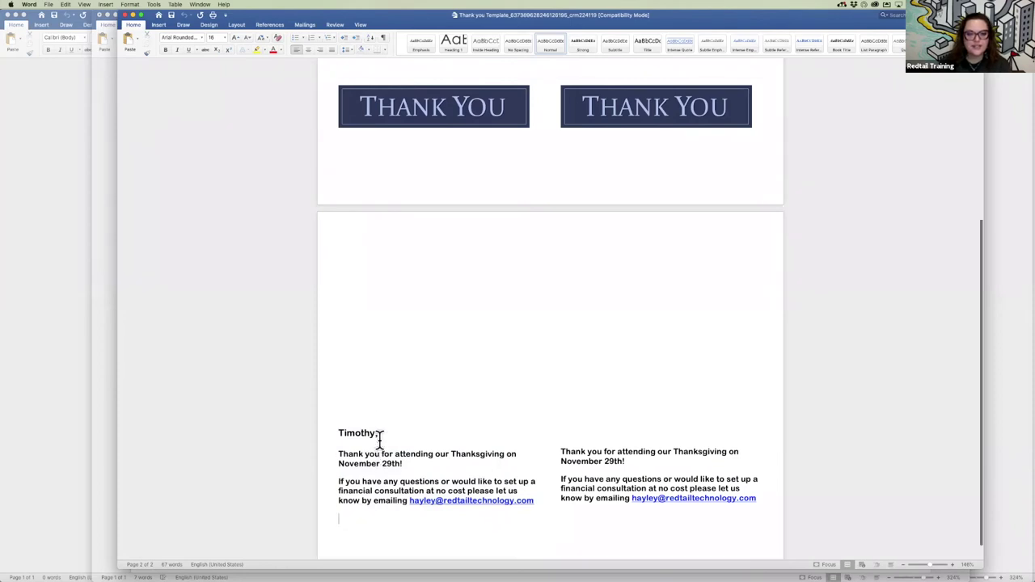
{"action": "scroll", "coordinate": [379, 436], "scroll_direction": "up", "scroll_amount": 5}
{"action": "scroll", "coordinate": [306, 354], "scroll_direction": "down", "scroll_amount": 5}
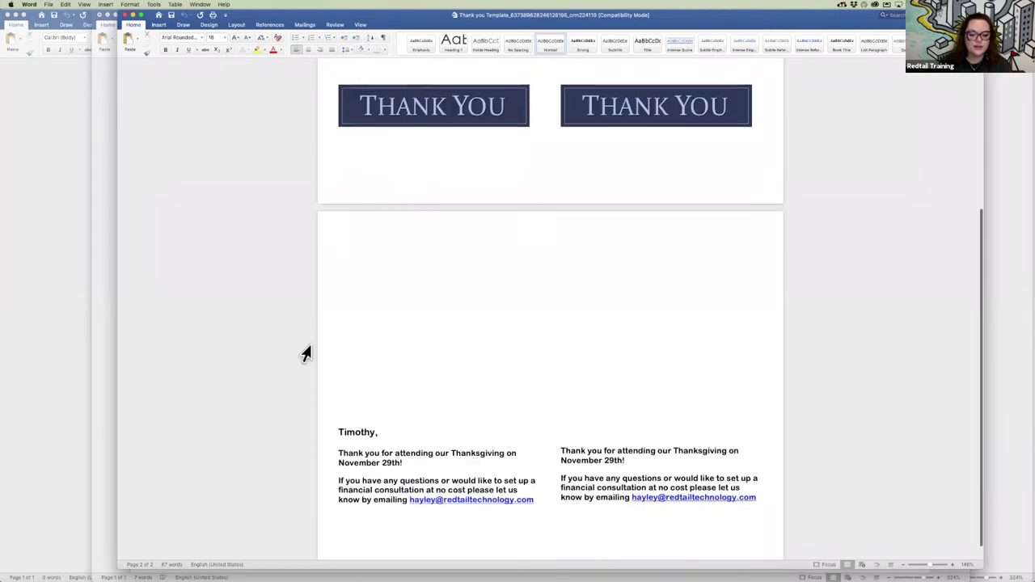
{"action": "left_click_drag", "start_coordinate": [396, 431], "coordinate": [311, 431]}
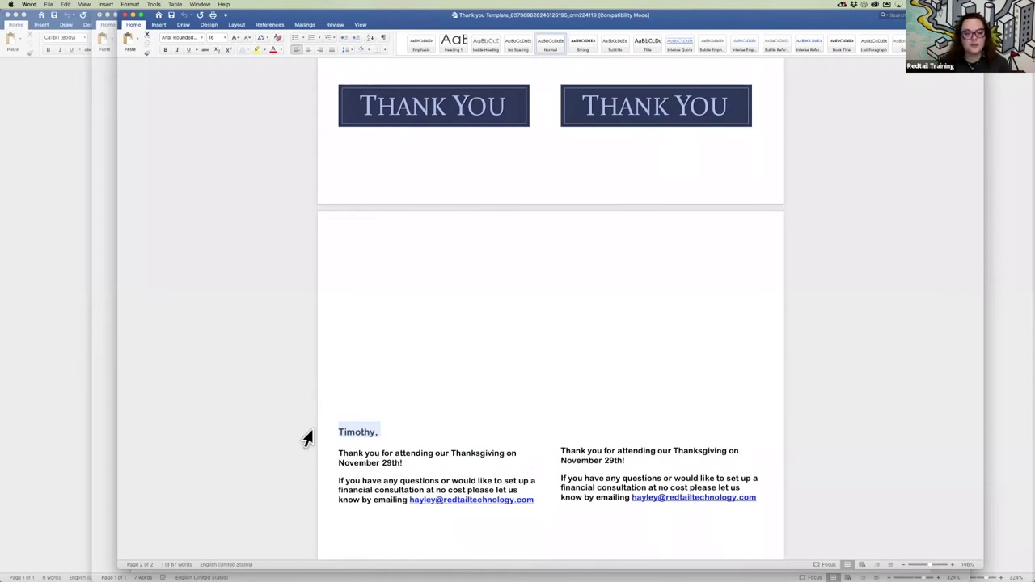
{"action": "left_click", "coordinate": [389, 368]}
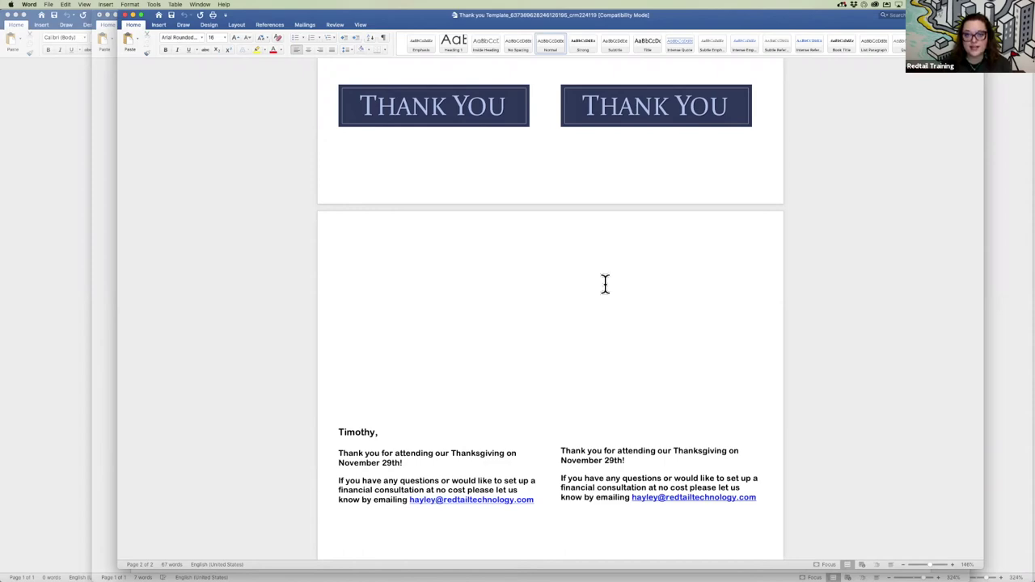
{"action": "key", "text": "ctrl+Right"}
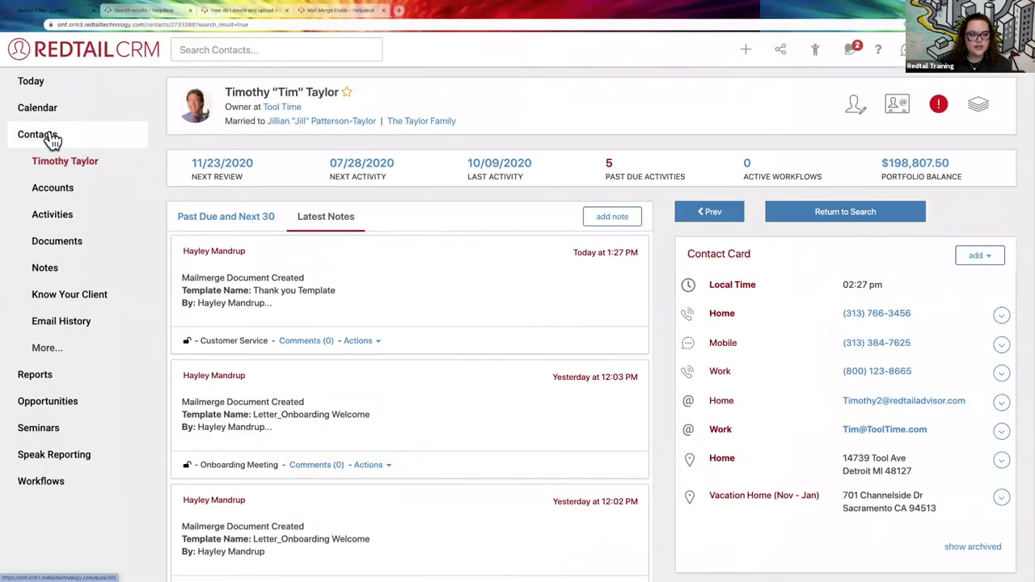
Step: Open Advanced Search from the contacts lists page, with Type set to Contact and Field to Status
{"action": "left_click", "coordinate": [52, 141]}
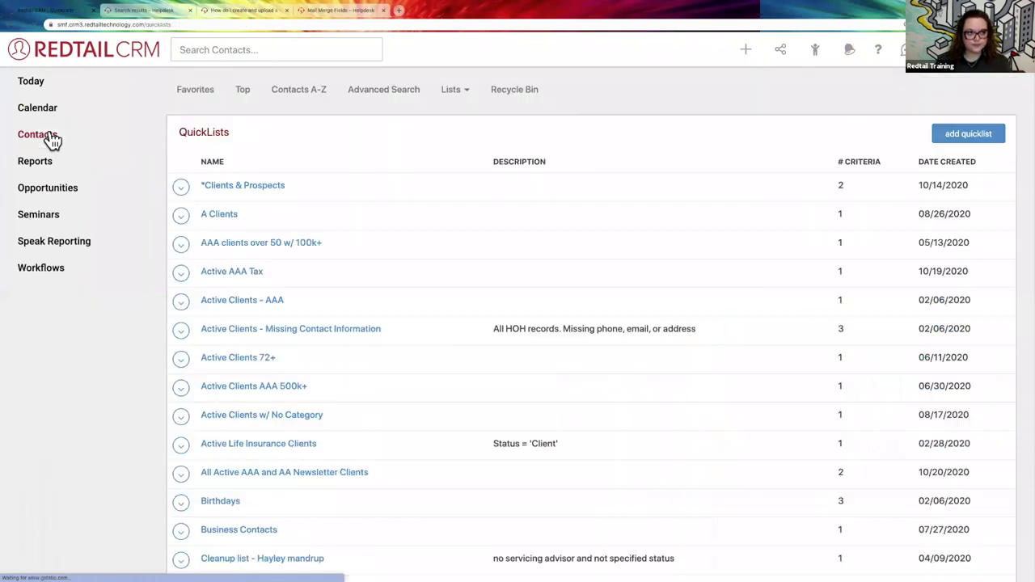
{"action": "left_click", "coordinate": [376, 93]}
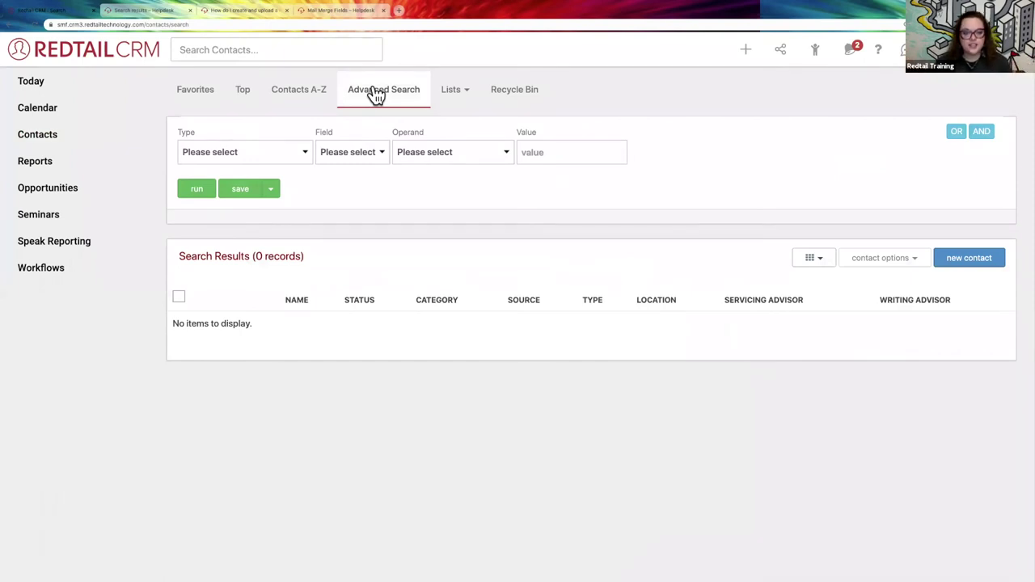
{"action": "left_click", "coordinate": [276, 150]}
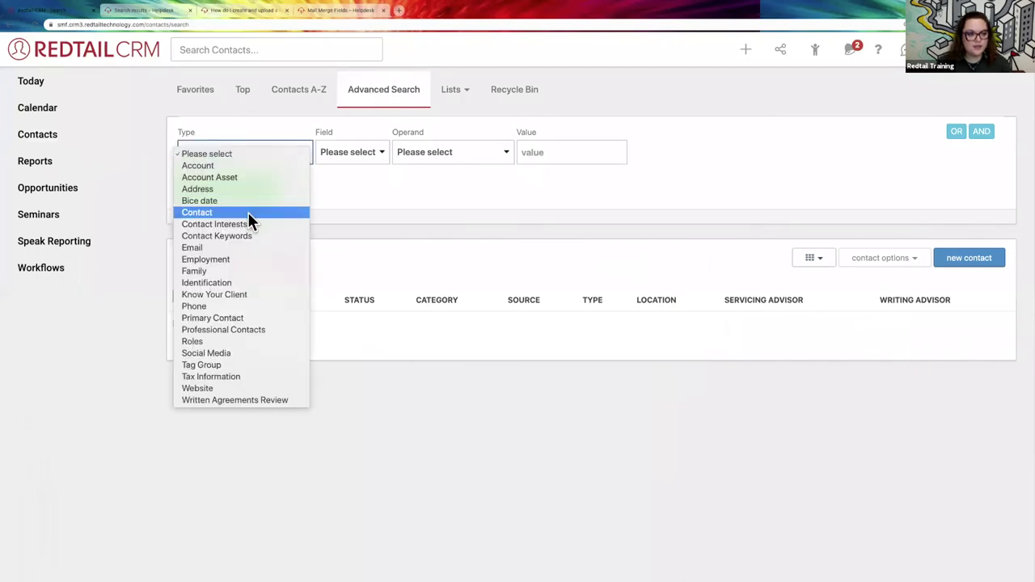
{"action": "left_click", "coordinate": [248, 211]}
{"action": "left_click", "coordinate": [337, 148]}
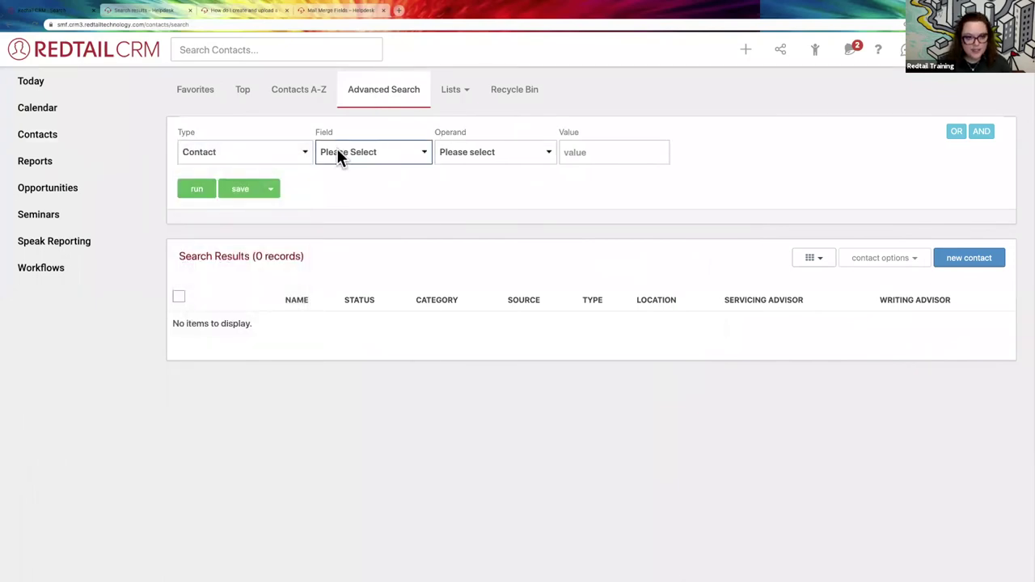
{"action": "scroll", "coordinate": [342, 335], "scroll_direction": "down", "scroll_amount": 1}
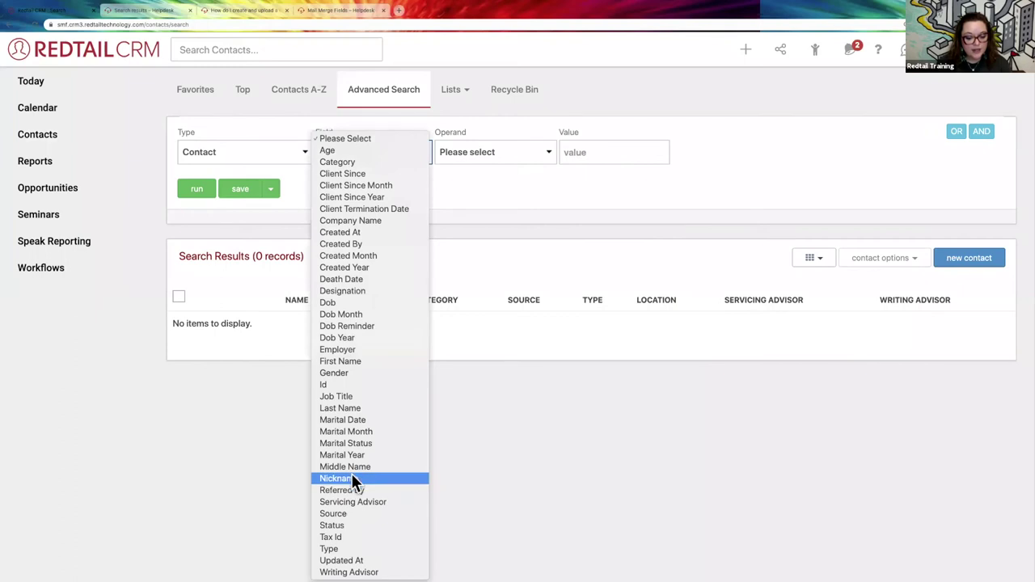
{"action": "left_click", "coordinate": [347, 526]}
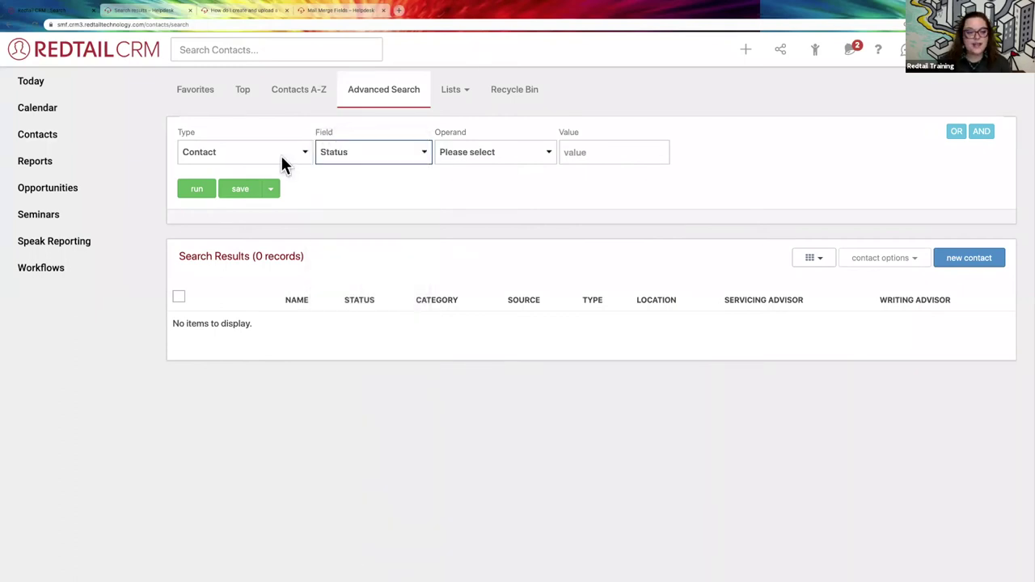
Step: Set Operand to Equal To and Value to Active Client, then run the search
{"action": "left_click", "coordinate": [451, 153]}
{"action": "left_click", "coordinate": [477, 175]}
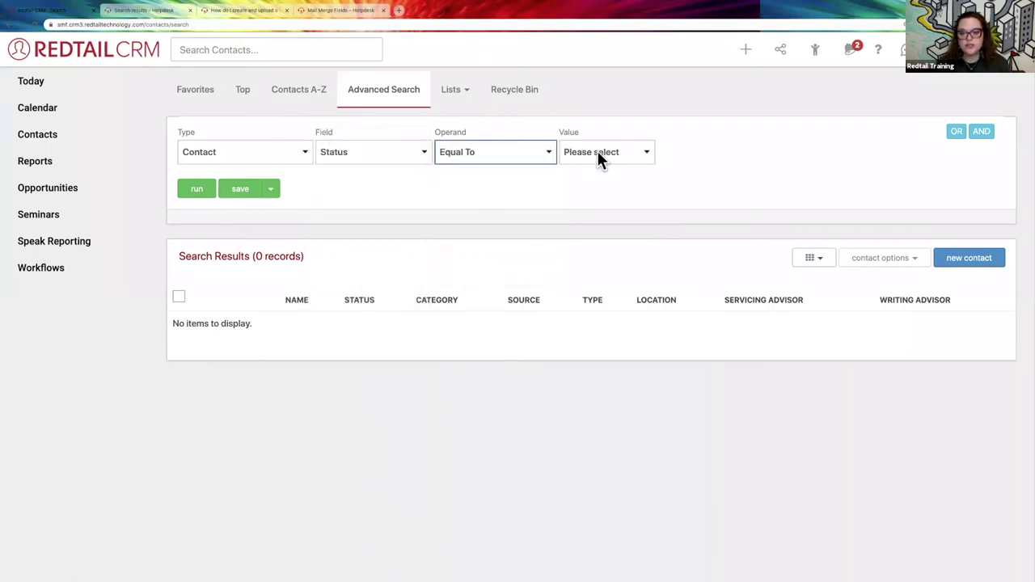
{"action": "left_click", "coordinate": [597, 152]}
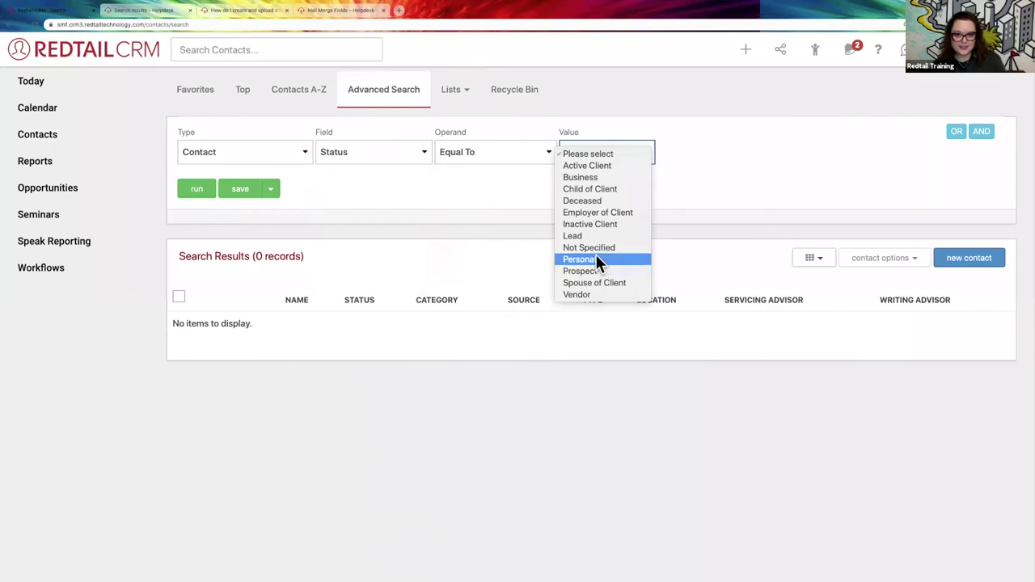
{"action": "left_click", "coordinate": [592, 165]}
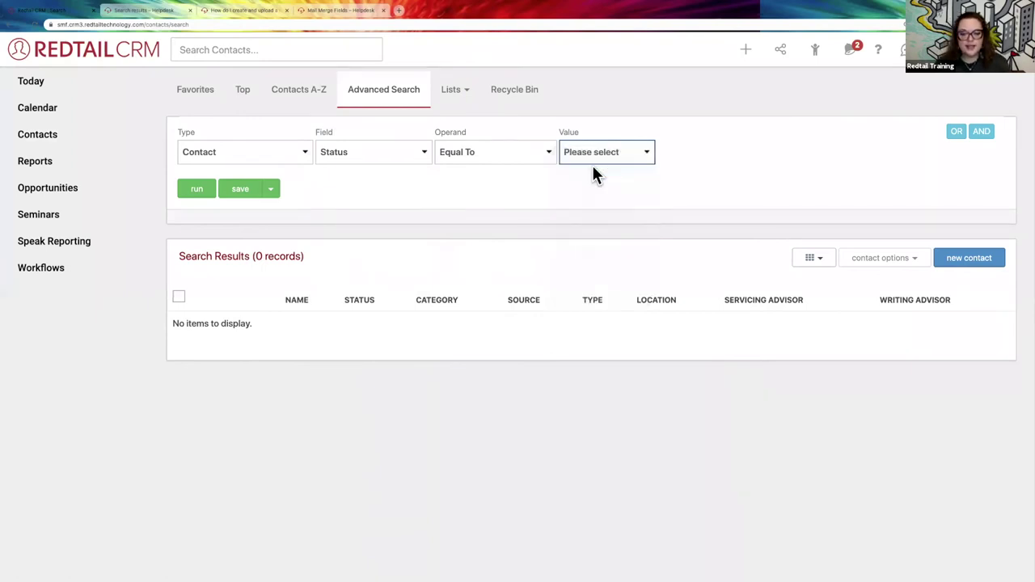
{"action": "left_click", "coordinate": [200, 192]}
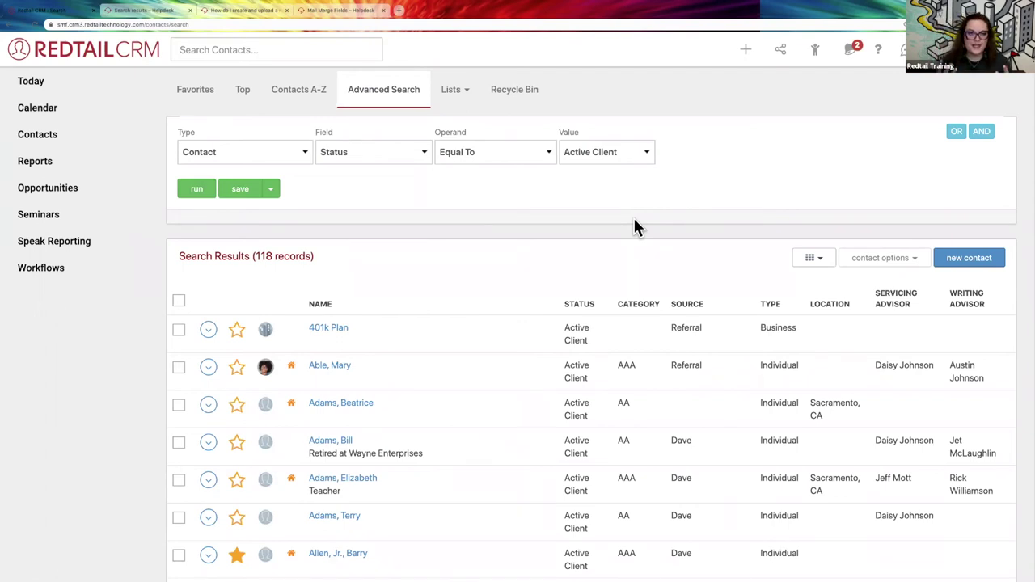
Step: Select all 118 Active Client contacts, extending past the current results page
{"action": "scroll", "coordinate": [439, 256], "scroll_direction": "down", "scroll_amount": 2}
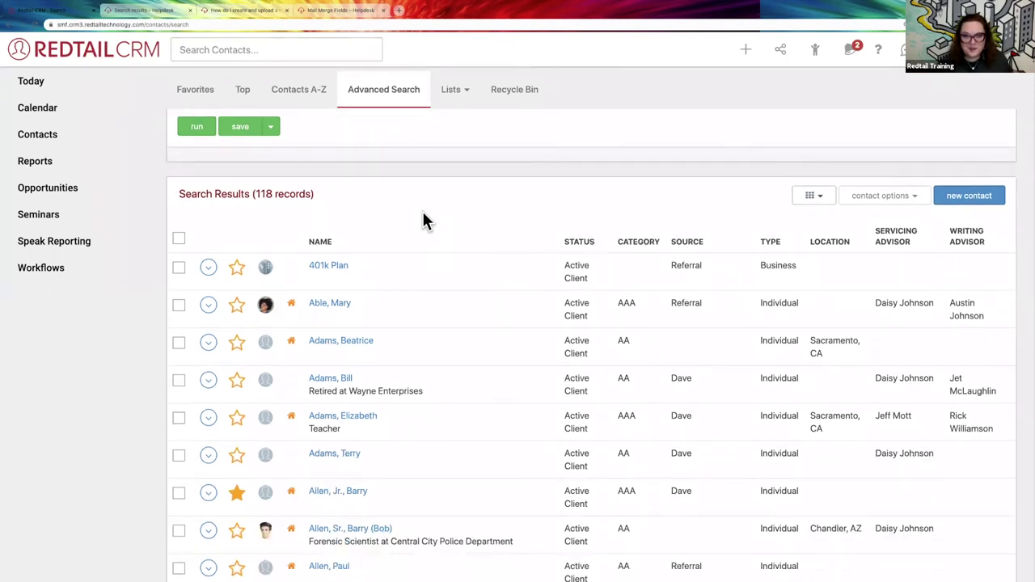
{"action": "scroll", "coordinate": [398, 176], "scroll_direction": "up", "scroll_amount": 2}
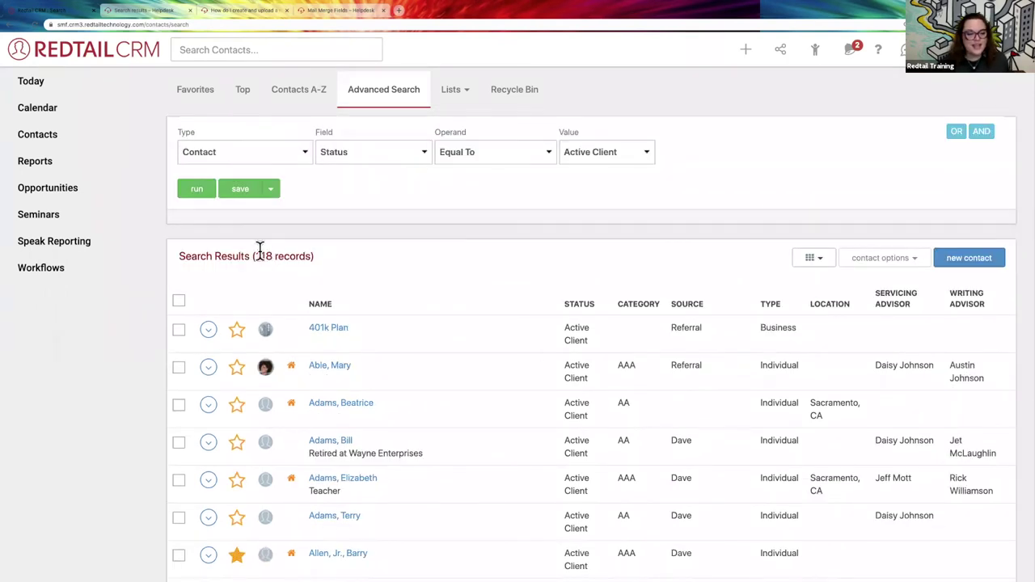
{"action": "left_click_drag", "start_coordinate": [256, 255], "coordinate": [319, 257]}
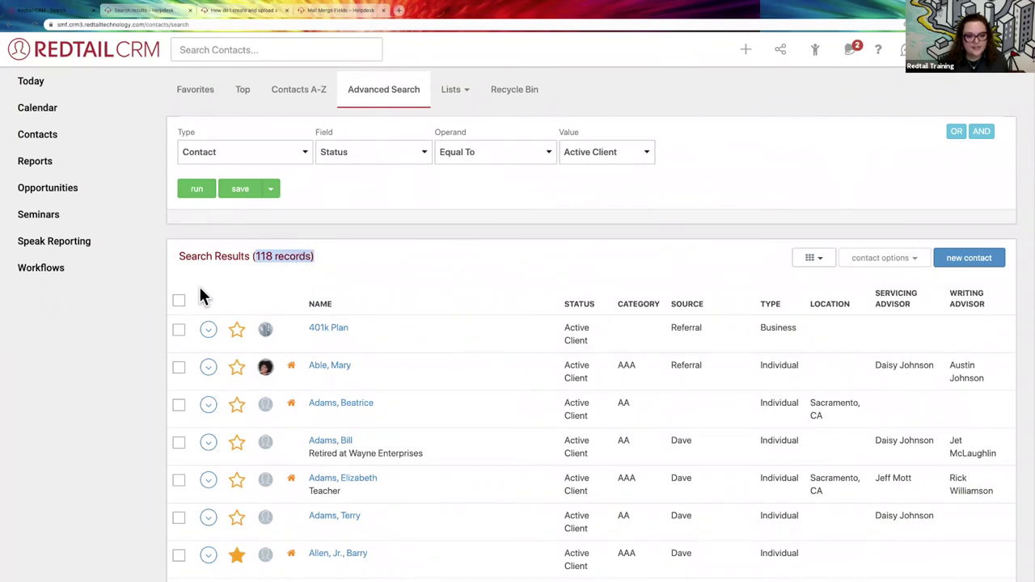
{"action": "left_click", "coordinate": [180, 302]}
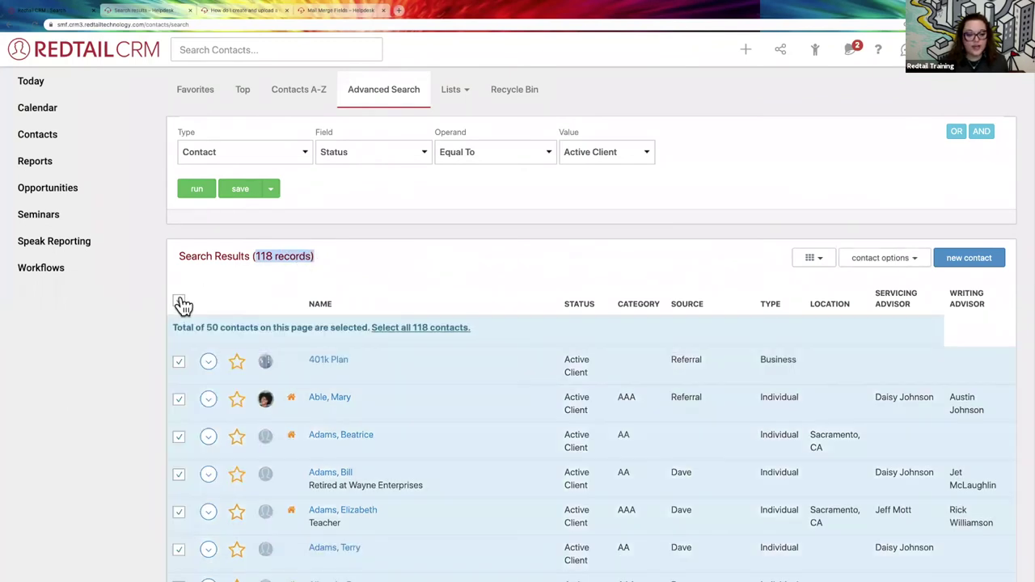
{"action": "left_click", "coordinate": [406, 328]}
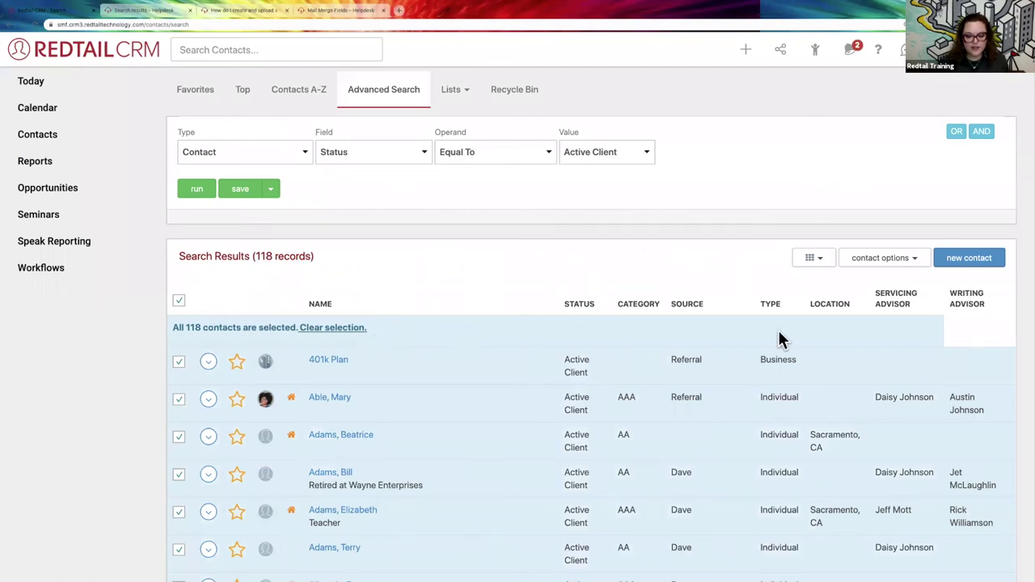
Step: Start a mail merge for the 118 selected contacts and open its template list
{"action": "left_click", "coordinate": [896, 267]}
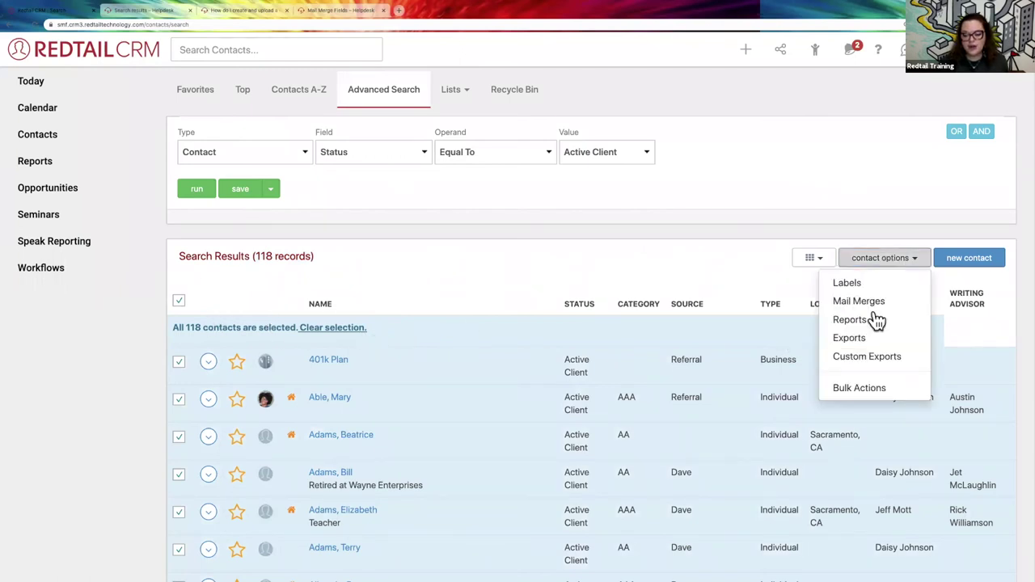
{"action": "left_click", "coordinate": [872, 389]}
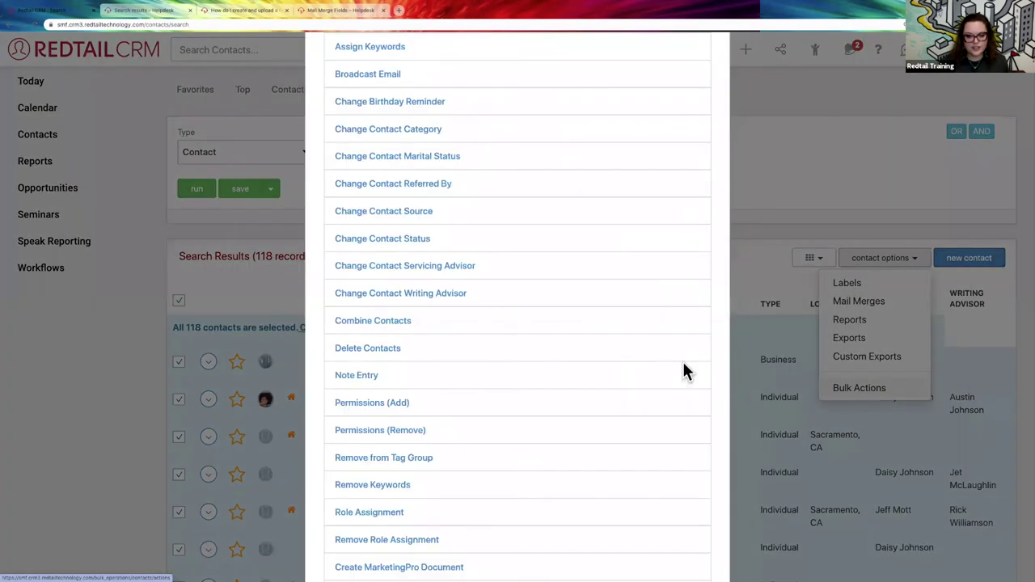
{"action": "scroll", "coordinate": [776, 145], "scroll_direction": "down", "scroll_amount": 3}
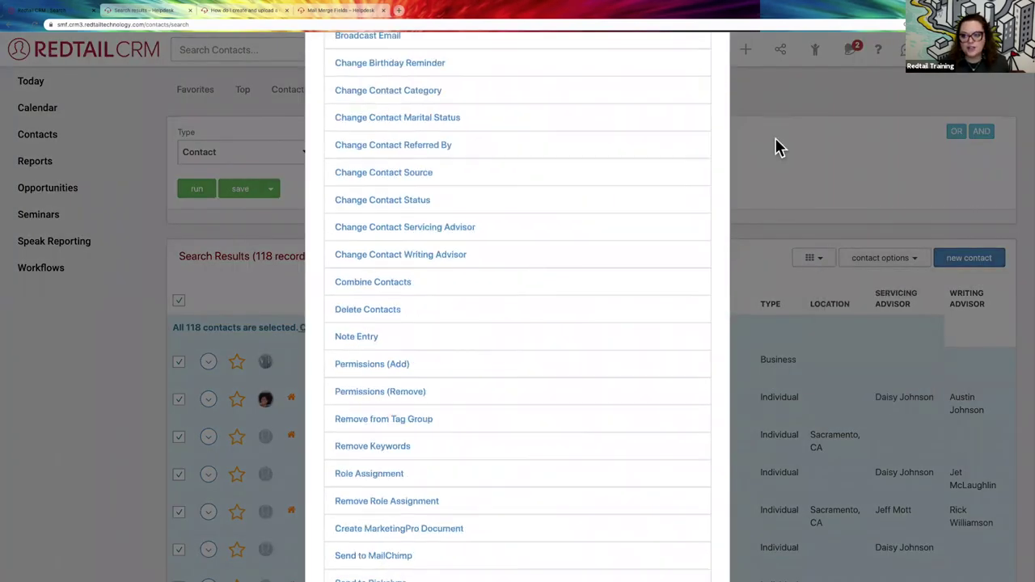
{"action": "left_click", "coordinate": [890, 261]}
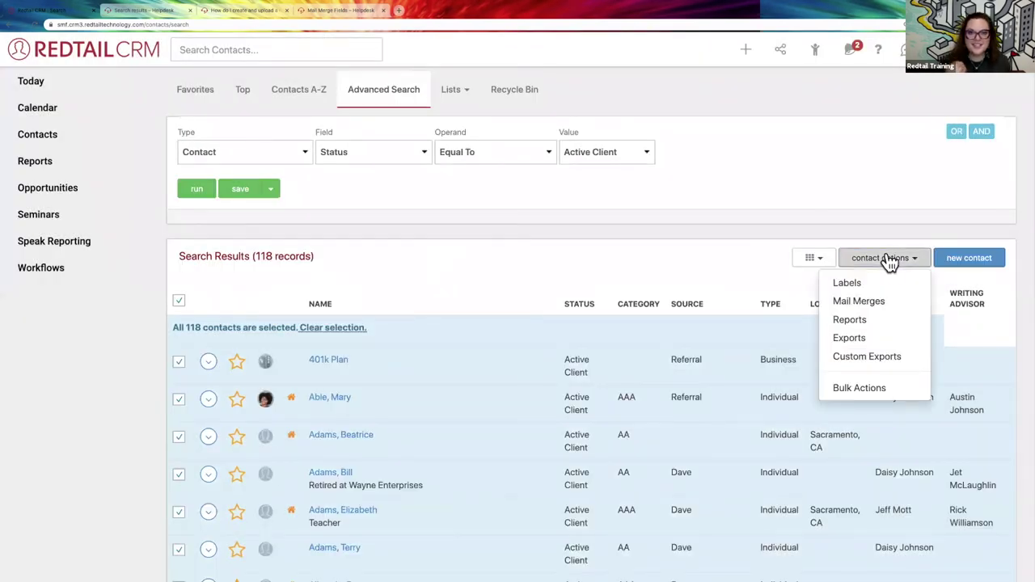
{"action": "left_click", "coordinate": [751, 268]}
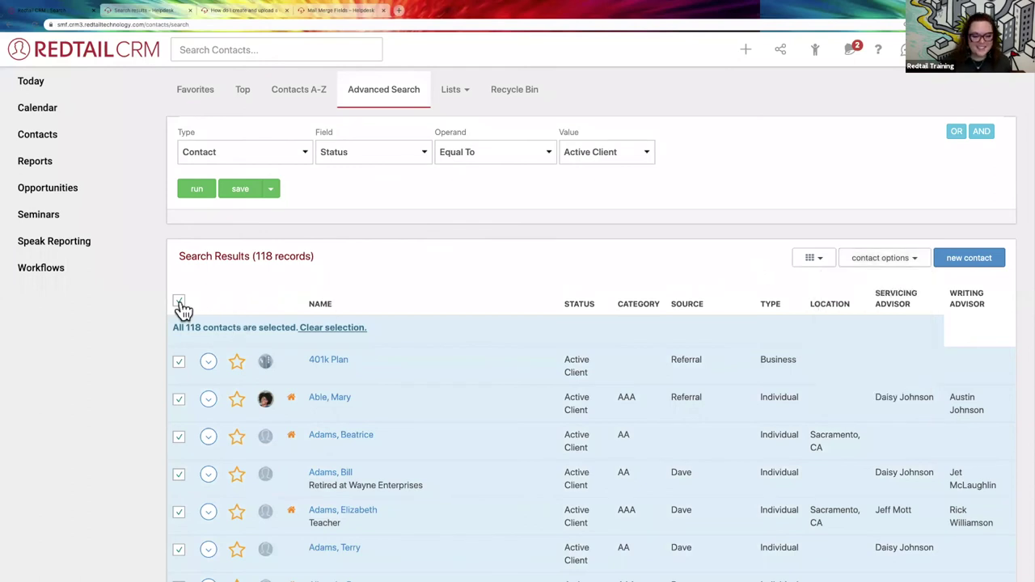
{"action": "left_click", "coordinate": [870, 268]}
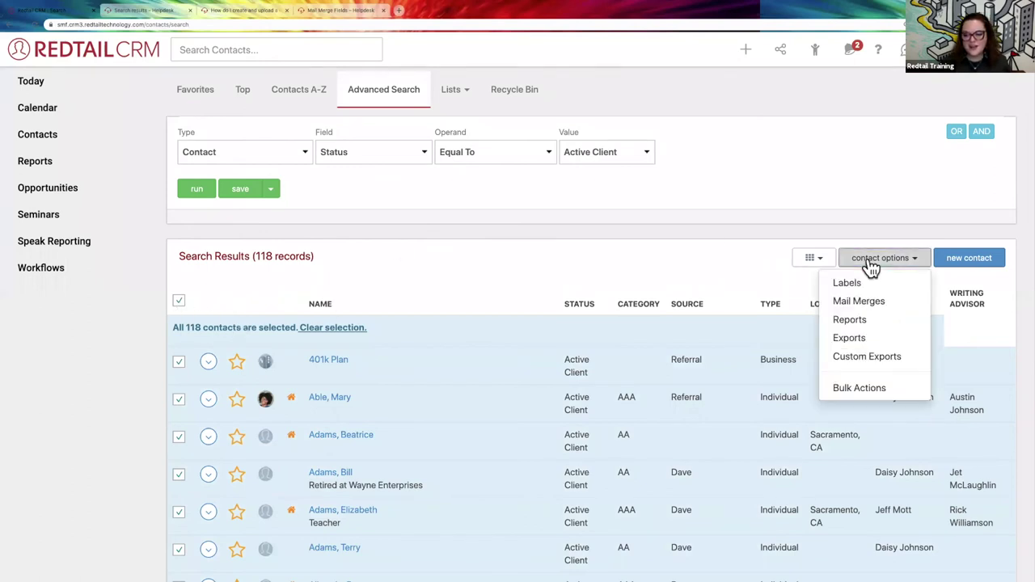
{"action": "left_click", "coordinate": [867, 304]}
{"action": "left_click", "coordinate": [389, 185]}
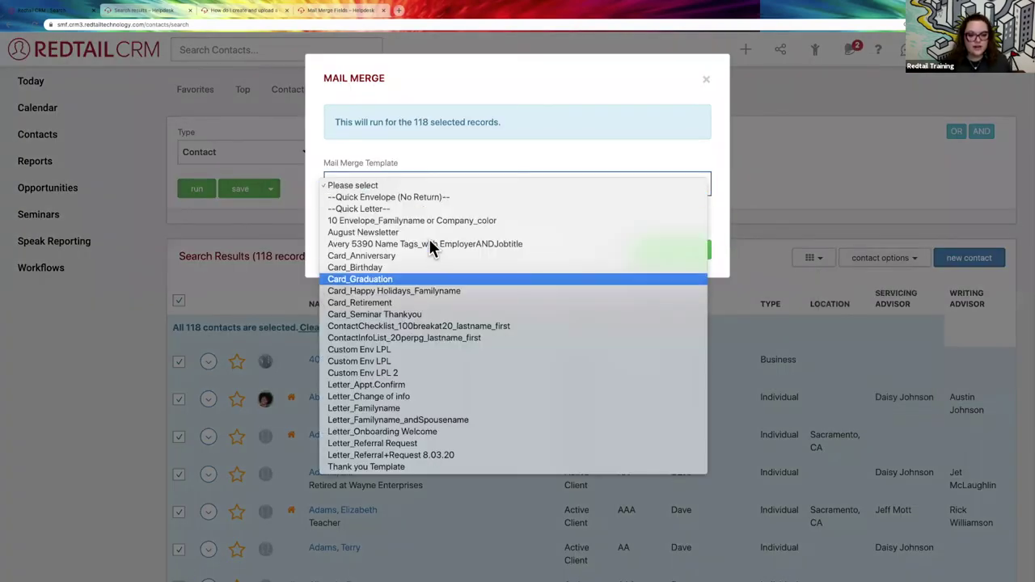
Step: Run the Card_Happy Holidays_Familyname merge, saving the note 'Holiday Card generated.', then close the dialog
{"action": "left_click", "coordinate": [447, 291]}
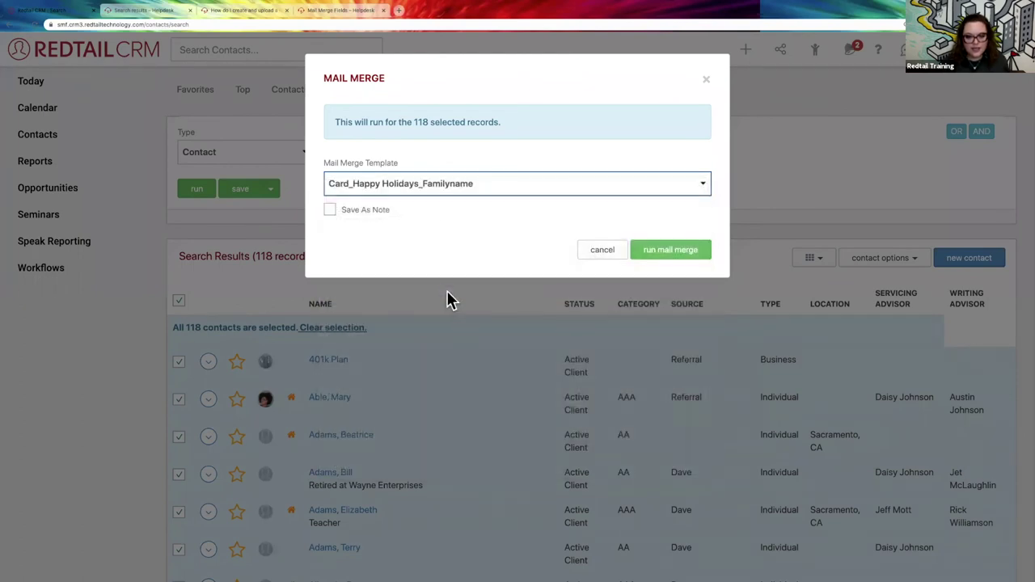
{"action": "left_click", "coordinate": [329, 210]}
{"action": "left_click", "coordinate": [356, 234]}
{"action": "type", "text": "Ho"}
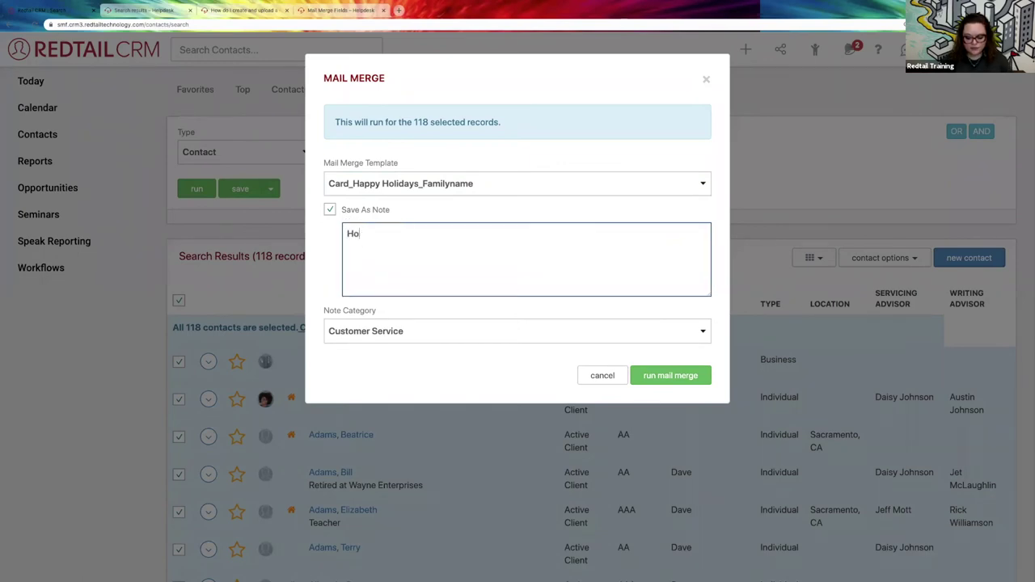
{"action": "type", "text": "liday Card generated."}
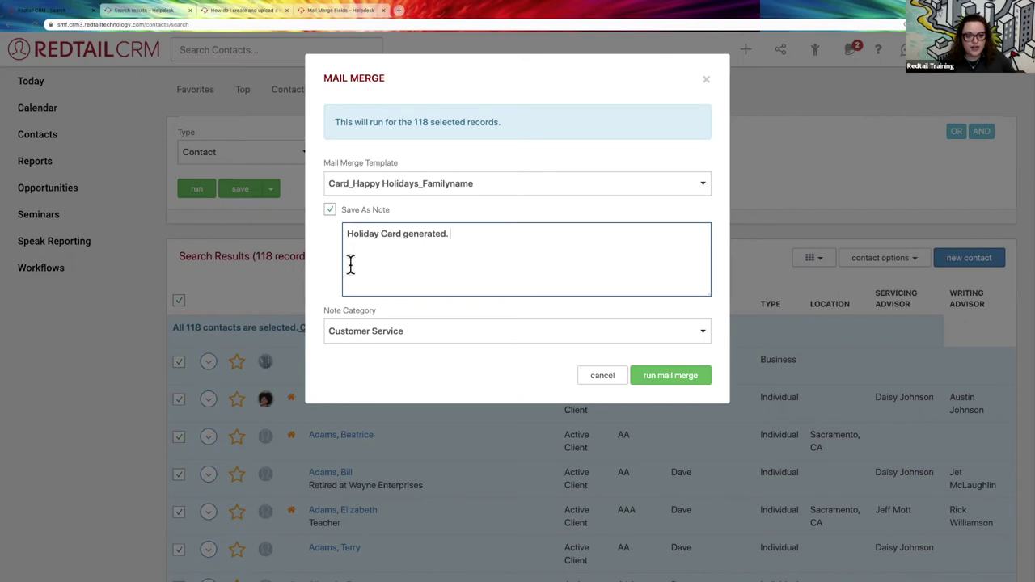
{"action": "left_click", "coordinate": [671, 377]}
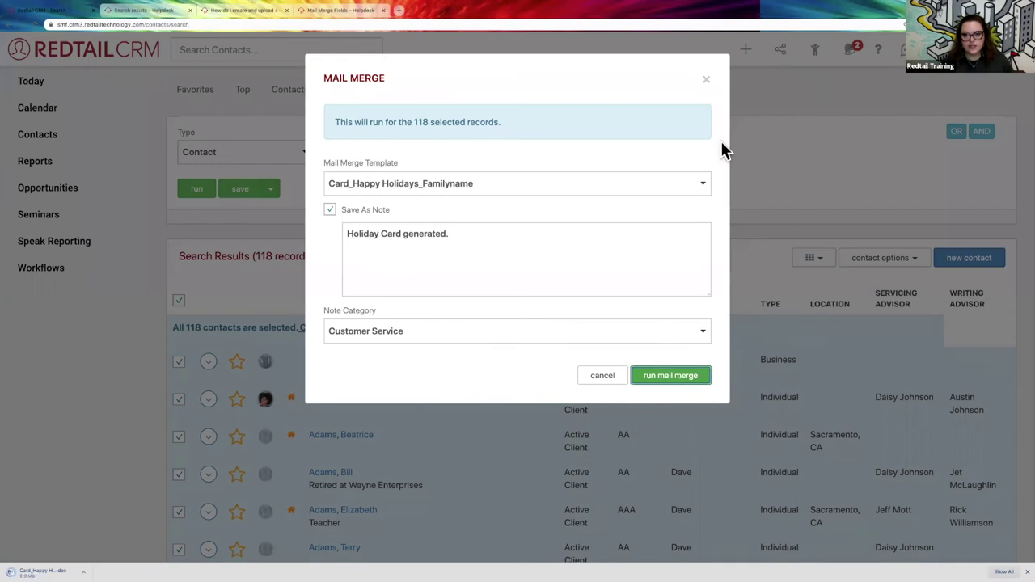
{"action": "left_click", "coordinate": [709, 84]}
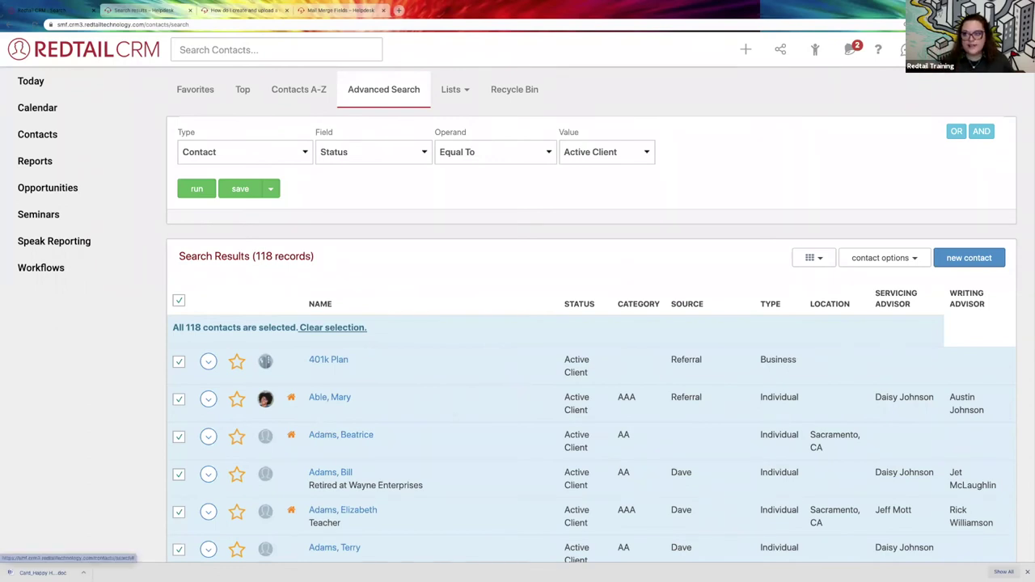
Step: Open the downloaded holiday card document from Downloads, then go to the Contacts QuickLists page
{"action": "left_click", "coordinate": [905, 50]}
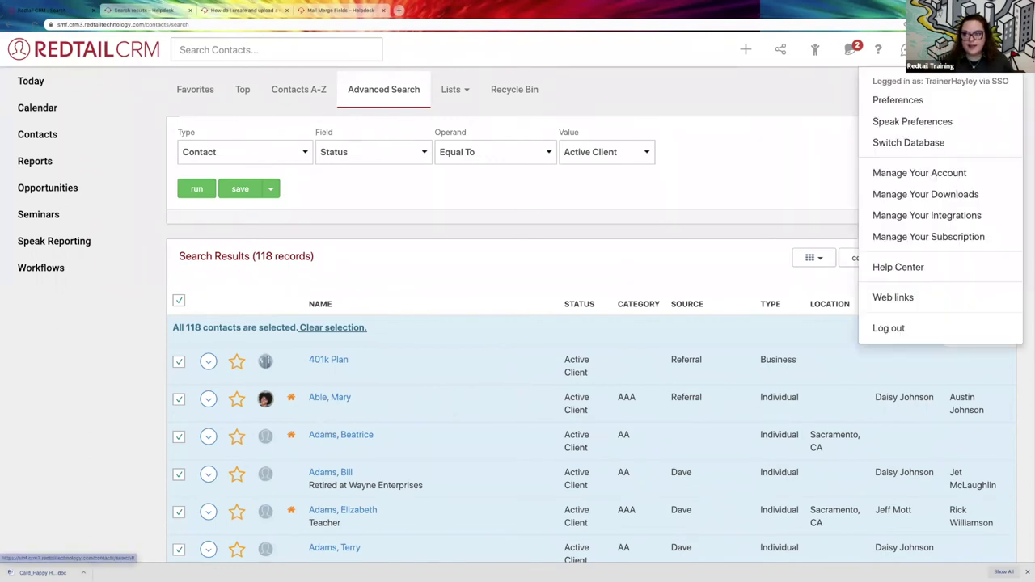
{"action": "left_click", "coordinate": [949, 200]}
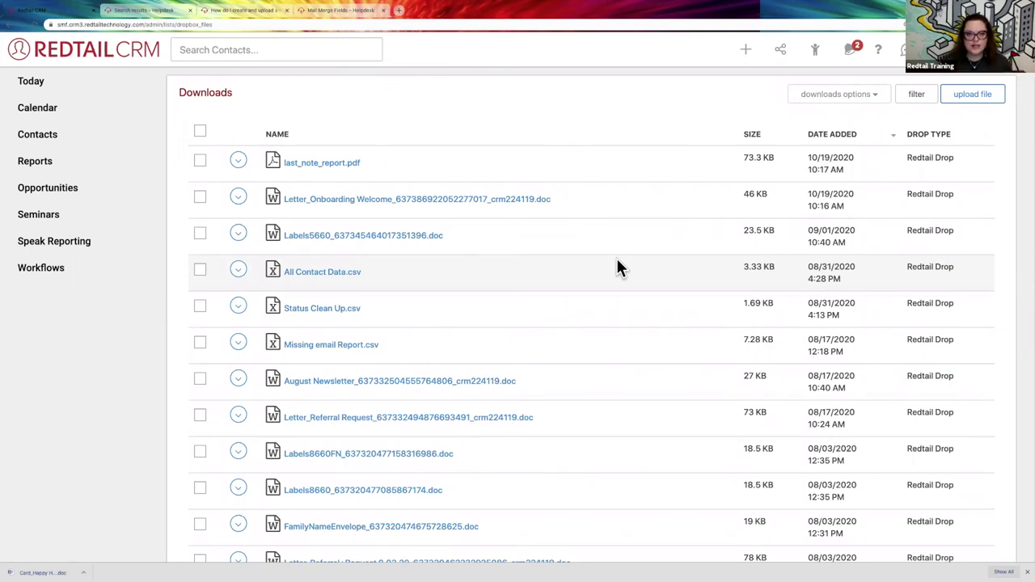
{"action": "left_click", "coordinate": [84, 571]}
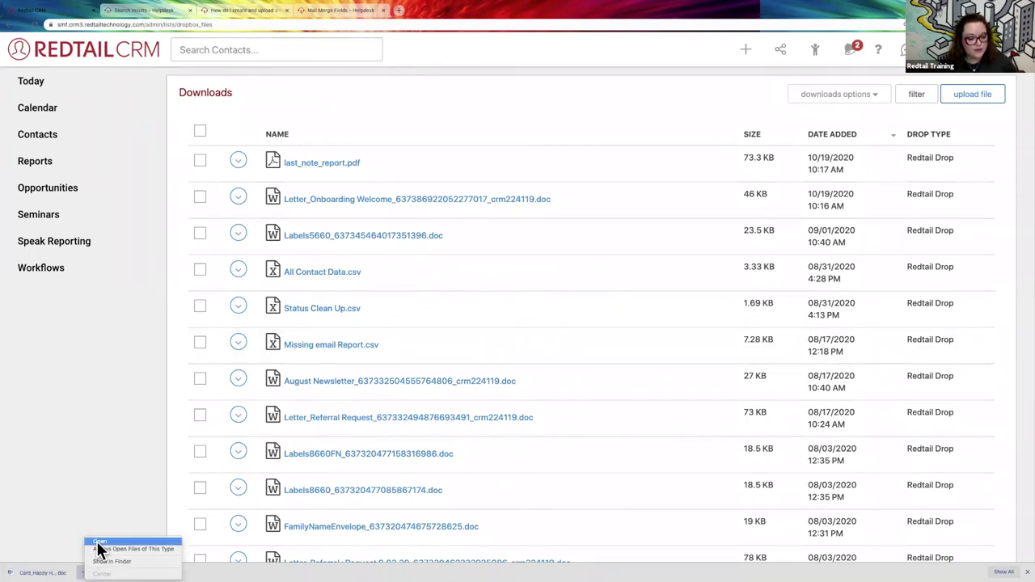
{"action": "left_click", "coordinate": [98, 543]}
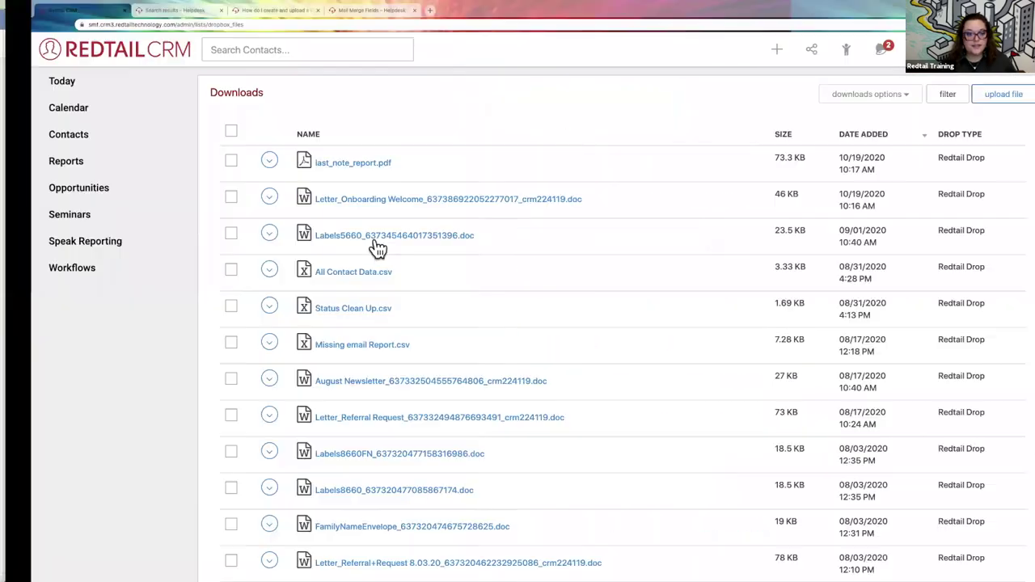
{"action": "left_click", "coordinate": [61, 138]}
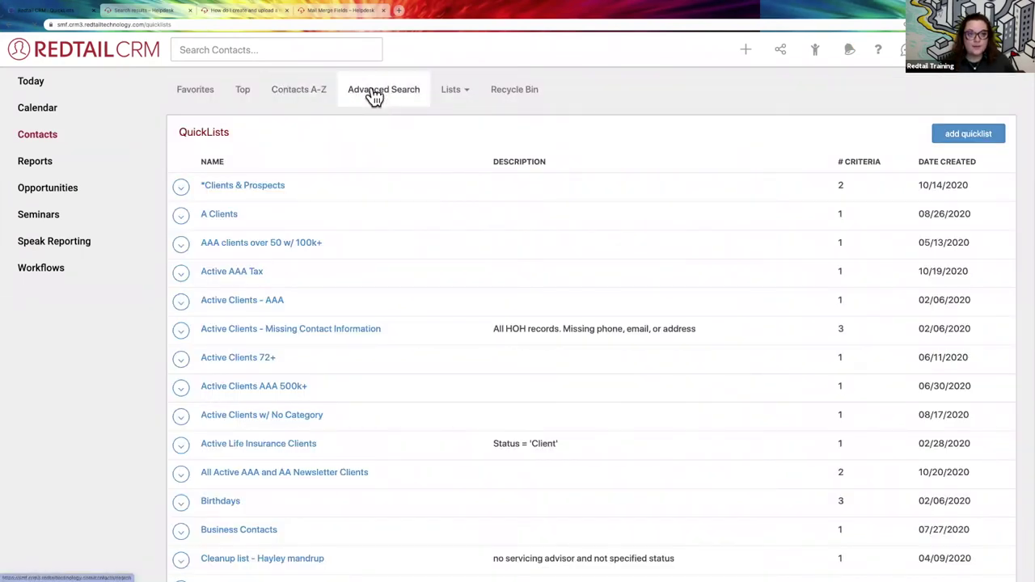
Step: Run an advanced Contact search where Status equals Active Client
{"action": "left_click", "coordinate": [374, 94]}
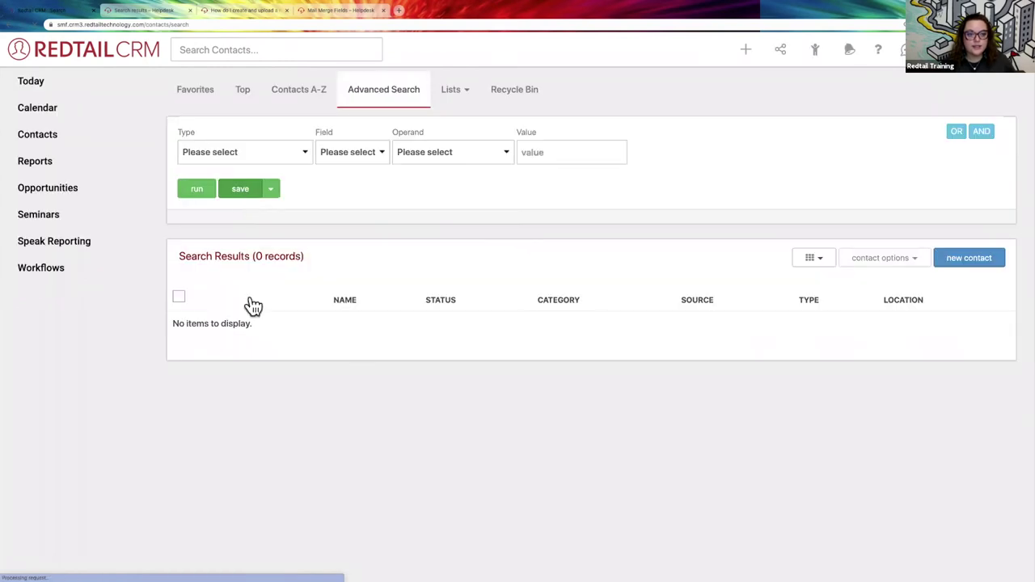
{"action": "left_click", "coordinate": [235, 152]}
{"action": "left_click", "coordinate": [217, 211]}
{"action": "left_click", "coordinate": [368, 161]}
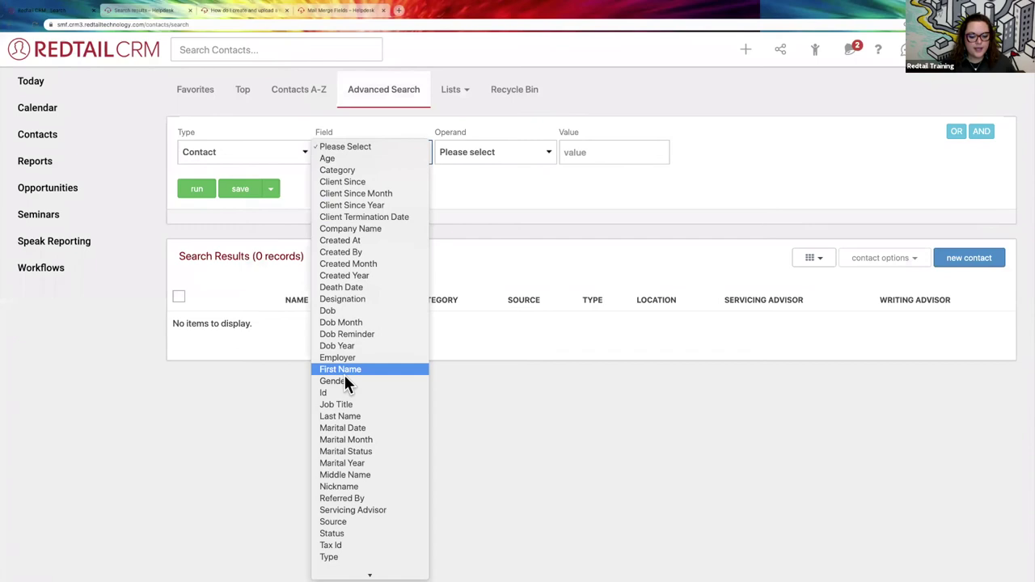
{"action": "left_click", "coordinate": [482, 154]}
{"action": "left_click", "coordinate": [481, 154]}
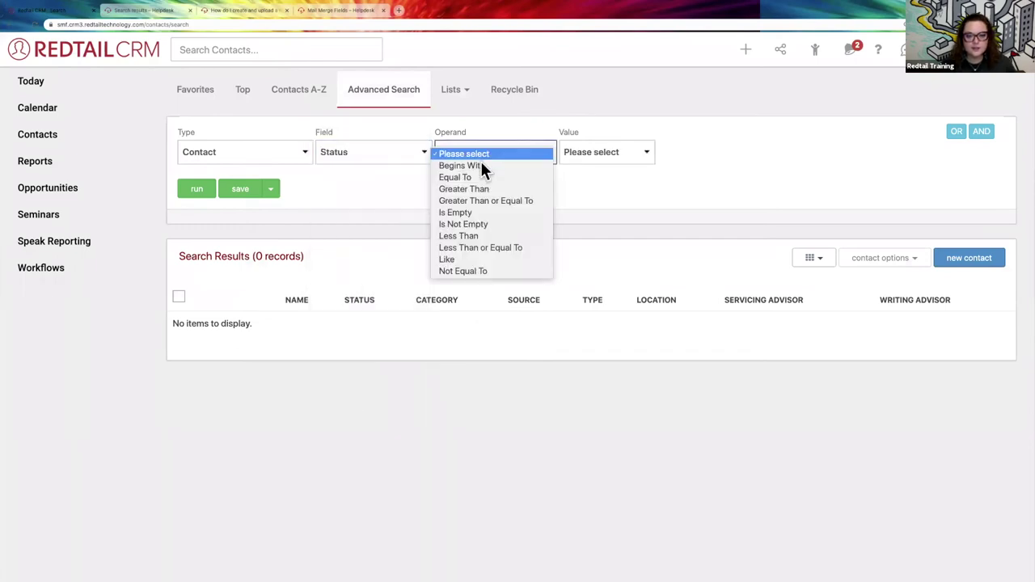
{"action": "left_click", "coordinate": [477, 178]}
{"action": "left_click", "coordinate": [606, 151]}
{"action": "left_click", "coordinate": [606, 165]}
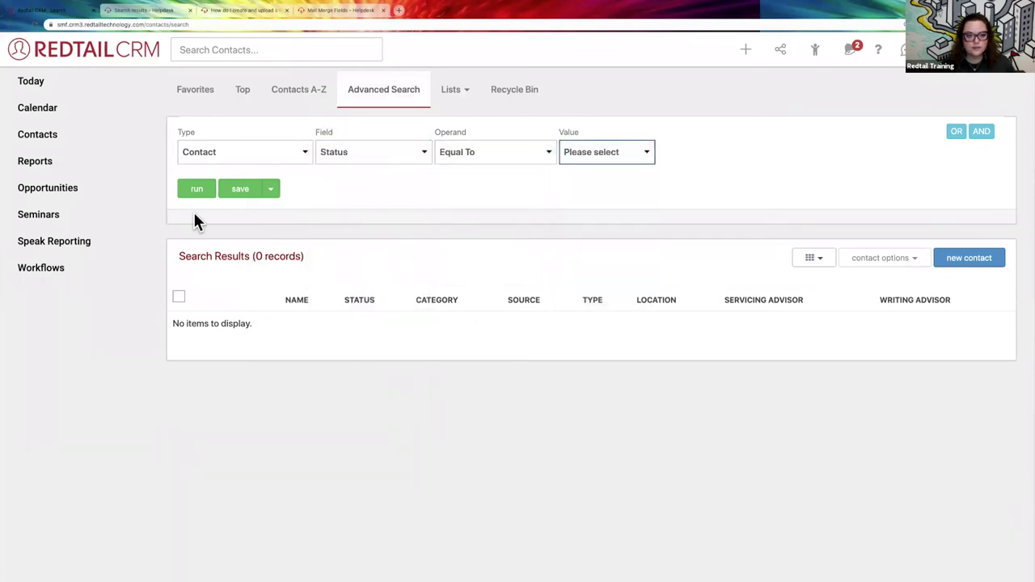
{"action": "left_click", "coordinate": [209, 189]}
Step: Point out the 118 records found, then switch to the merged Happy Holidays cards in Word
{"action": "key", "text": "ctrl+Left"}
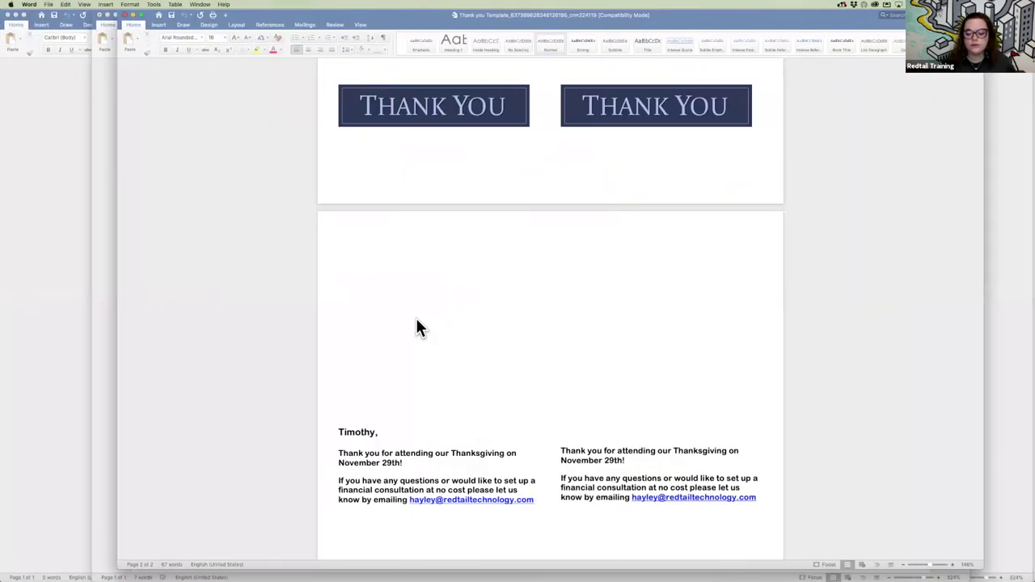
{"action": "key", "text": "ctrl+Right"}
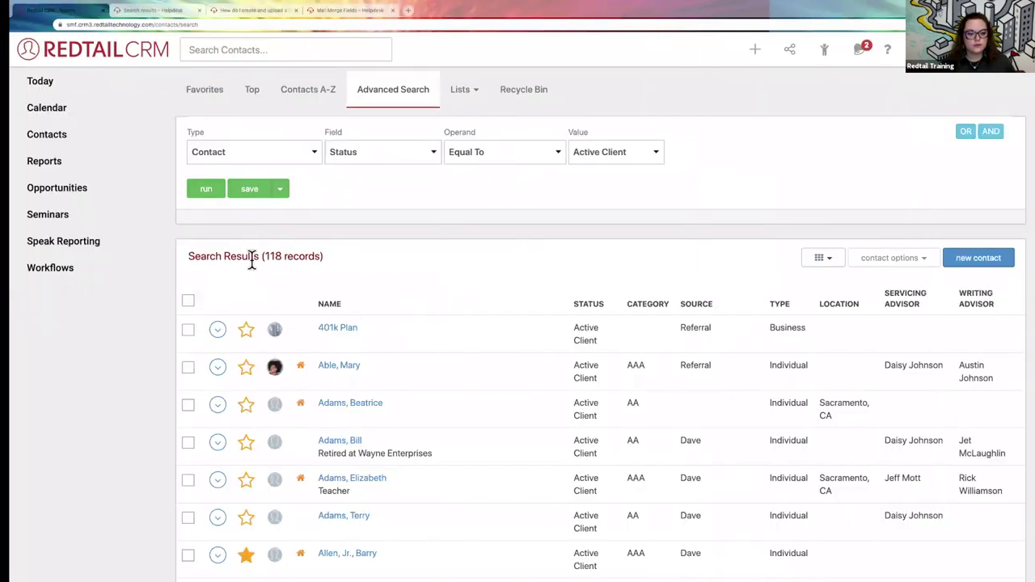
{"action": "left_click_drag", "start_coordinate": [261, 256], "coordinate": [314, 258]}
{"action": "left_click", "coordinate": [346, 283]}
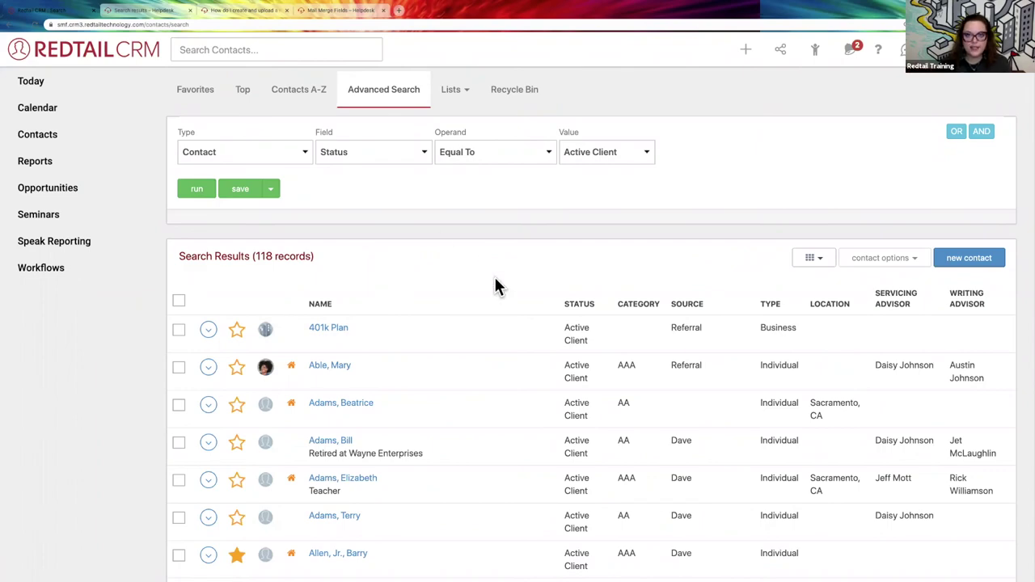
{"action": "key", "text": "ctrl+Left"}
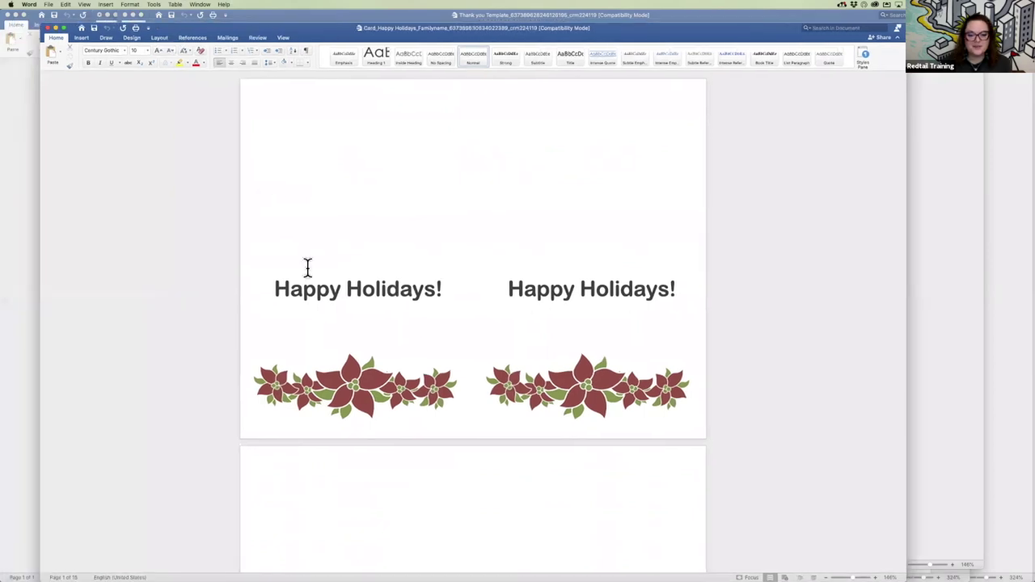
Step: Review the first merged Happy Holidays cards, inspecting the right poinsettia picture
{"action": "scroll", "coordinate": [307, 267], "scroll_direction": "down", "scroll_amount": 3}
{"action": "scroll", "coordinate": [307, 267], "scroll_direction": "down", "scroll_amount": 10}
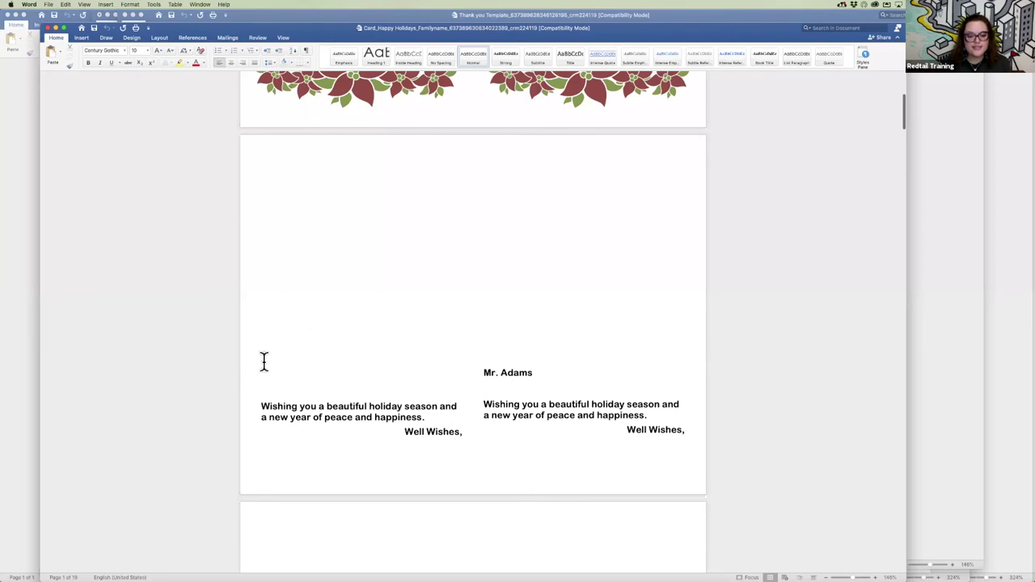
{"action": "left_click_drag", "start_coordinate": [483, 374], "coordinate": [552, 374]}
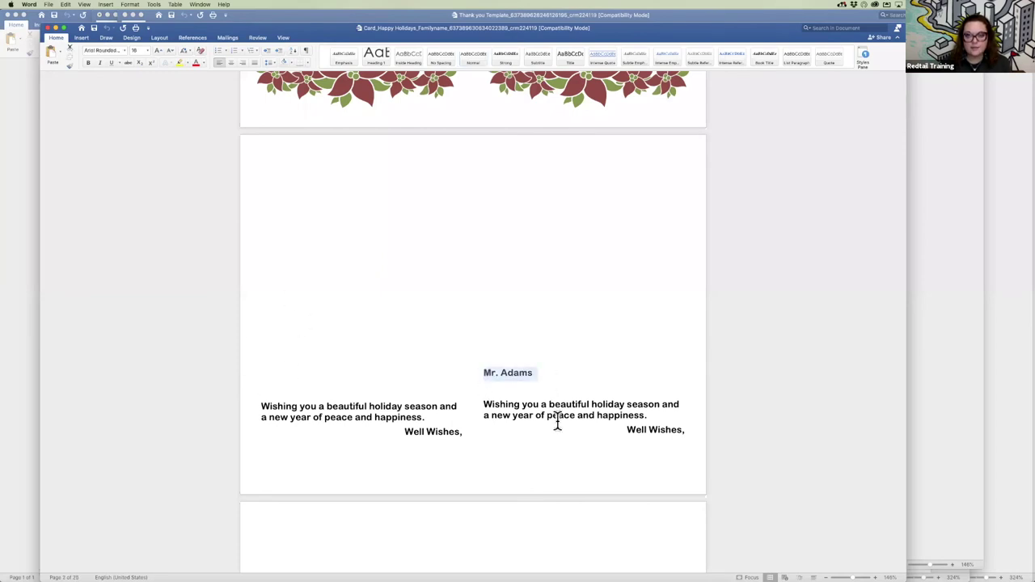
{"action": "scroll", "coordinate": [557, 423], "scroll_direction": "down", "scroll_amount": 5}
{"action": "scroll", "coordinate": [557, 421], "scroll_direction": "down", "scroll_amount": 8}
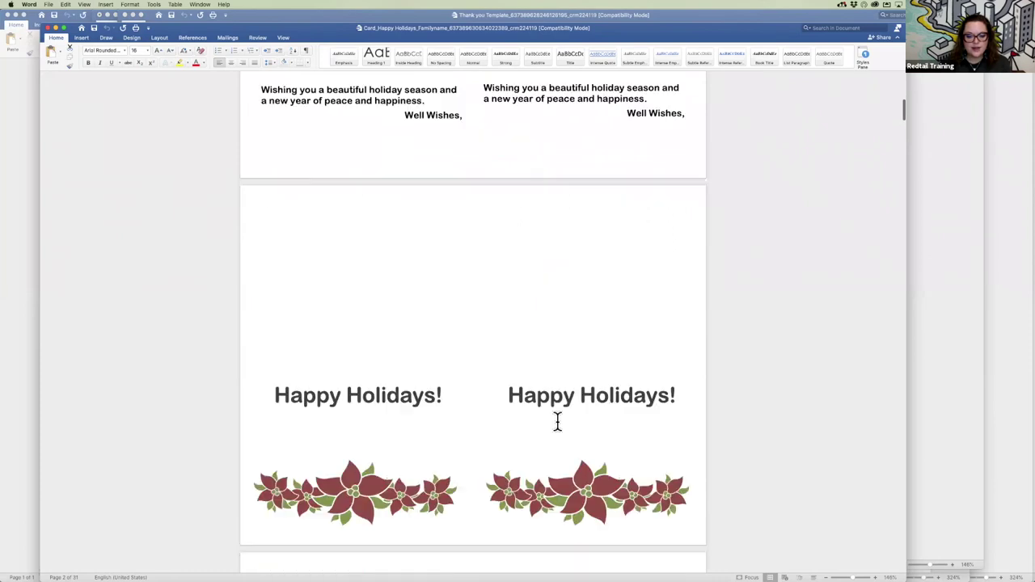
{"action": "right_click", "coordinate": [556, 421]}
{"action": "left_click", "coordinate": [524, 370]}
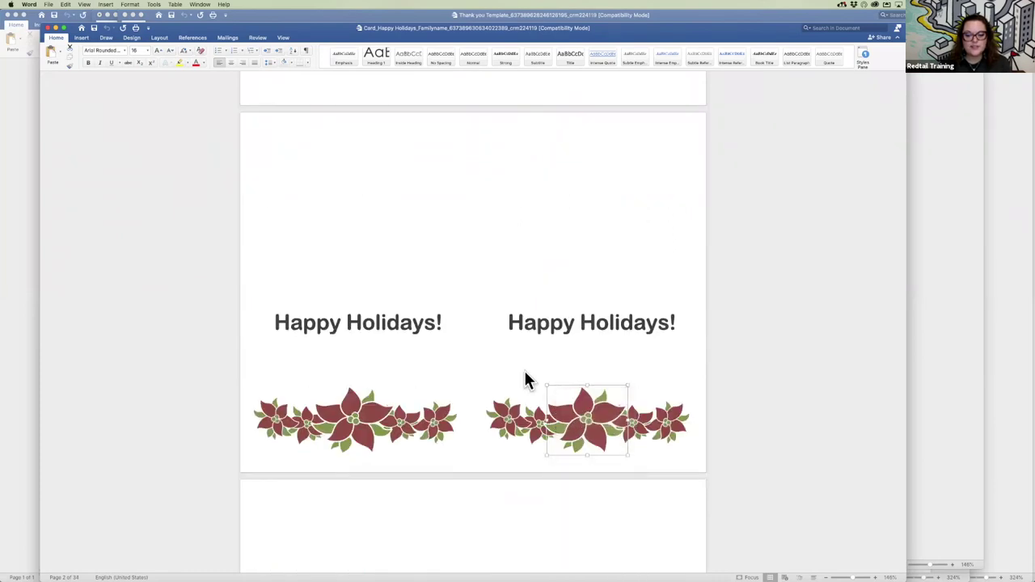
Step: Scroll through the remaining cards, then bring up the All+Merge+Fields document
{"action": "scroll", "coordinate": [525, 370], "scroll_direction": "down", "scroll_amount": 12}
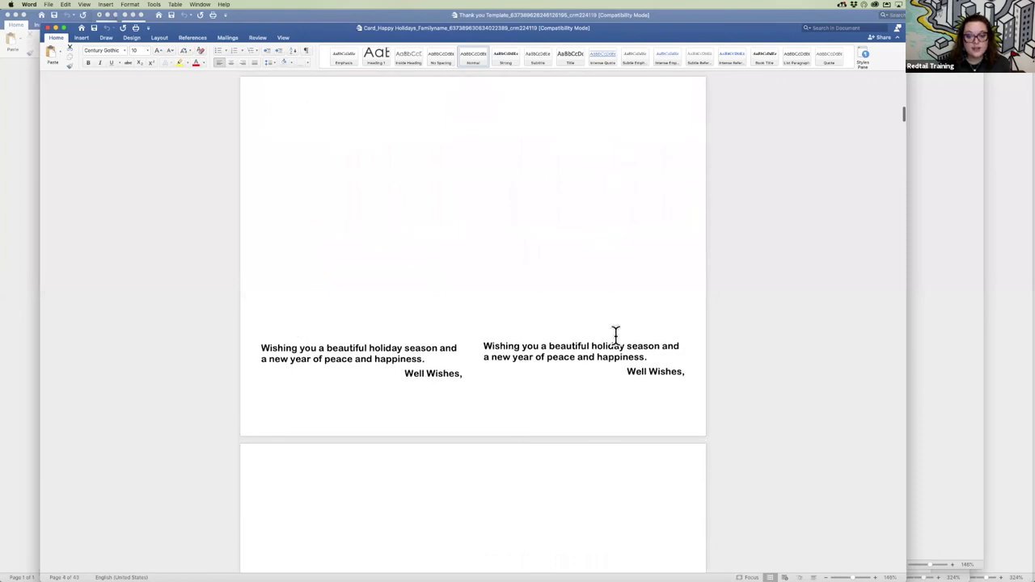
{"action": "scroll", "coordinate": [615, 335], "scroll_direction": "down", "scroll_amount": 5}
{"action": "scroll", "coordinate": [614, 335], "scroll_direction": "down", "scroll_amount": 12}
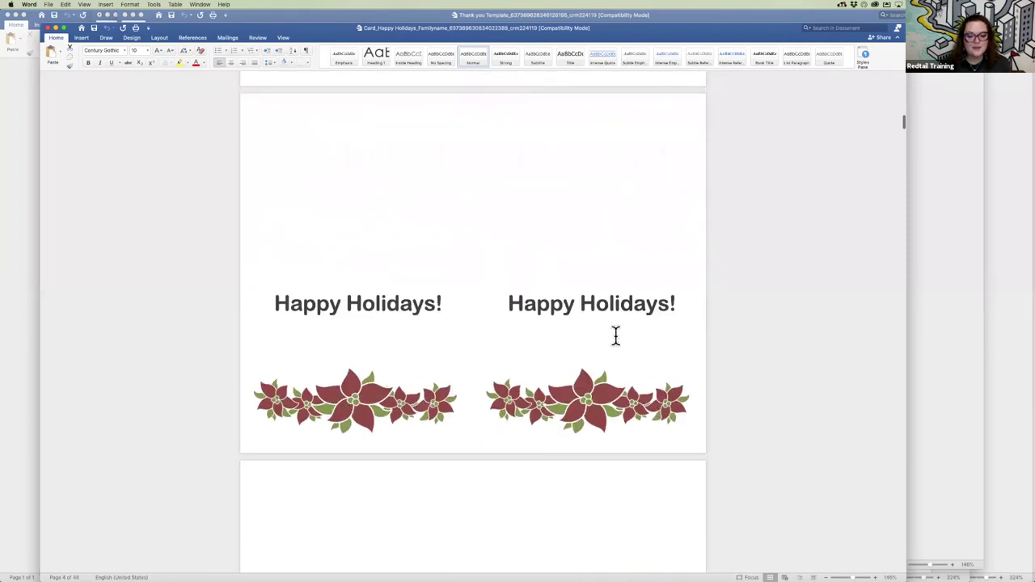
{"action": "scroll", "coordinate": [614, 335], "scroll_direction": "down", "scroll_amount": 2}
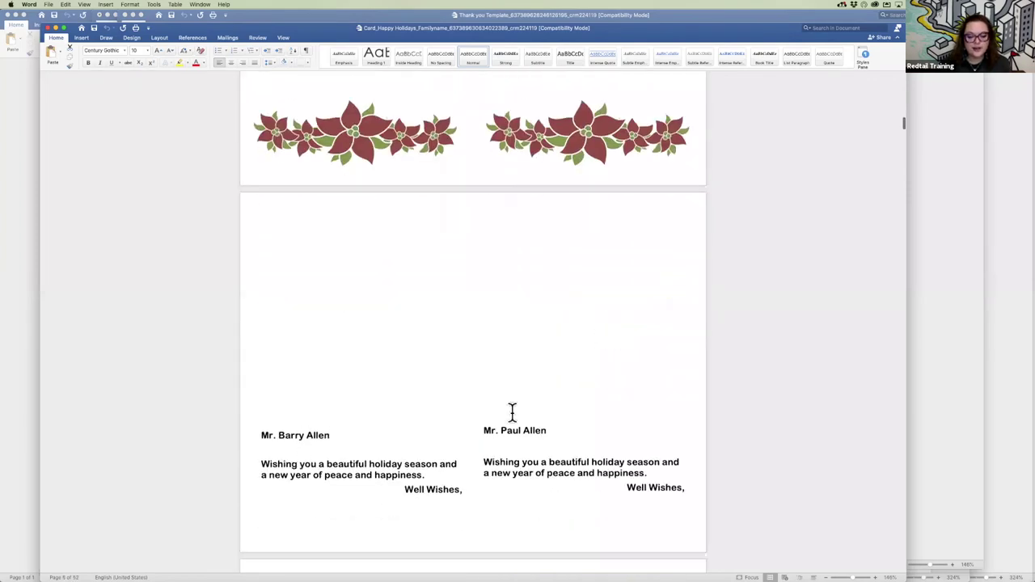
{"action": "scroll", "coordinate": [508, 430], "scroll_direction": "down", "scroll_amount": 7}
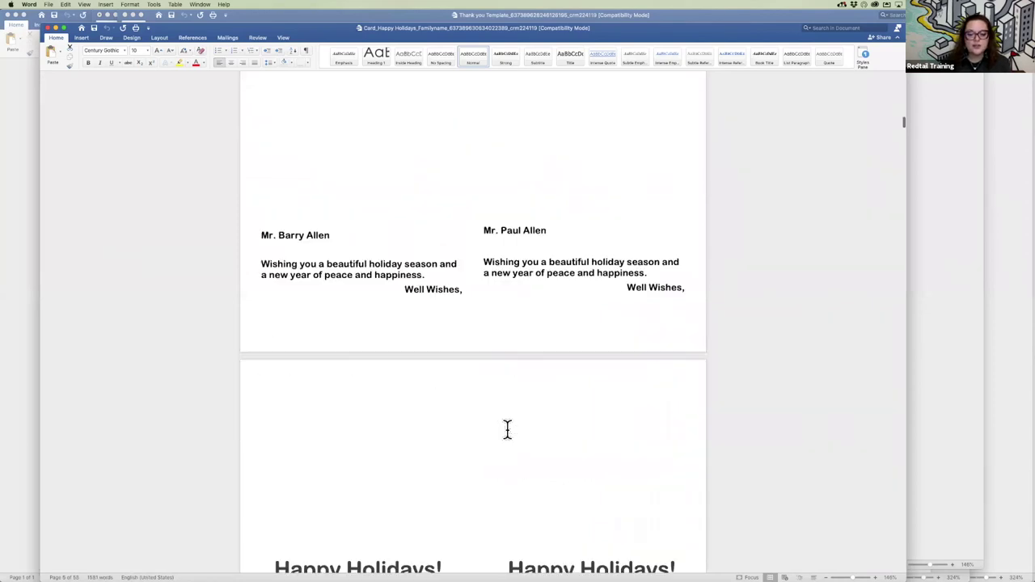
{"action": "scroll", "coordinate": [508, 430], "scroll_direction": "down", "scroll_amount": 5}
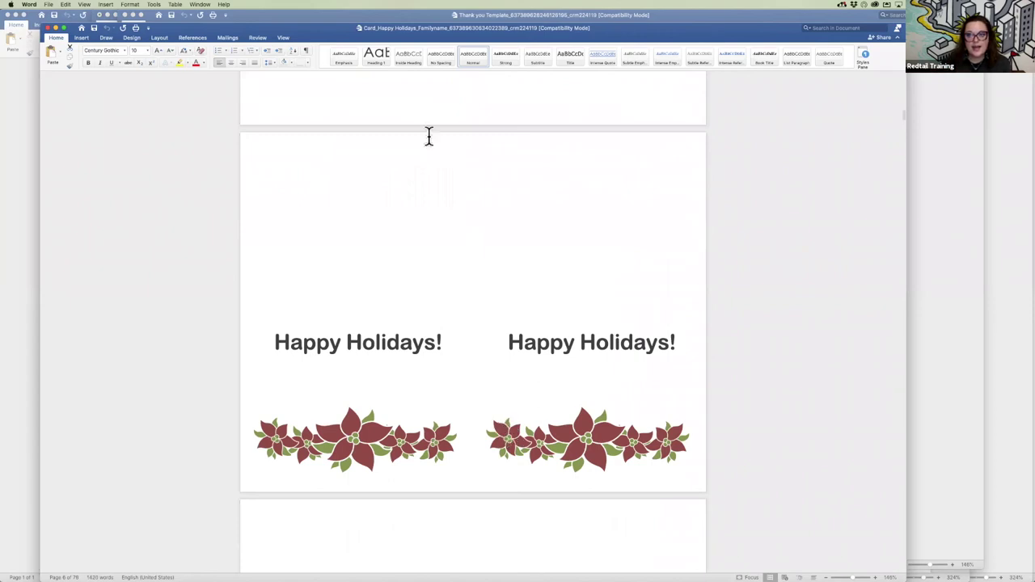
{"action": "scroll", "coordinate": [574, 310], "scroll_direction": "up", "scroll_amount": 1}
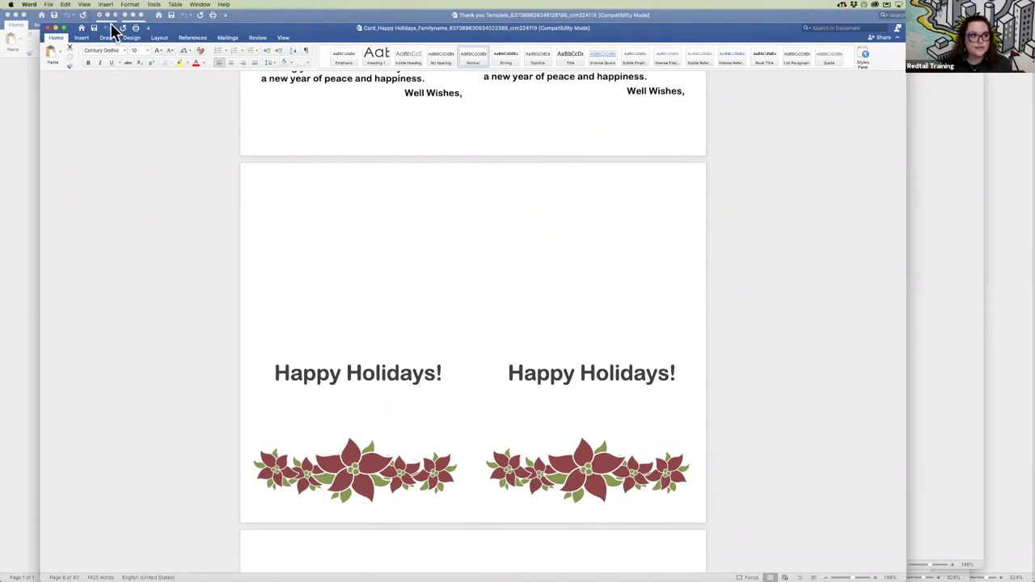
{"action": "key", "text": "super+grave"}
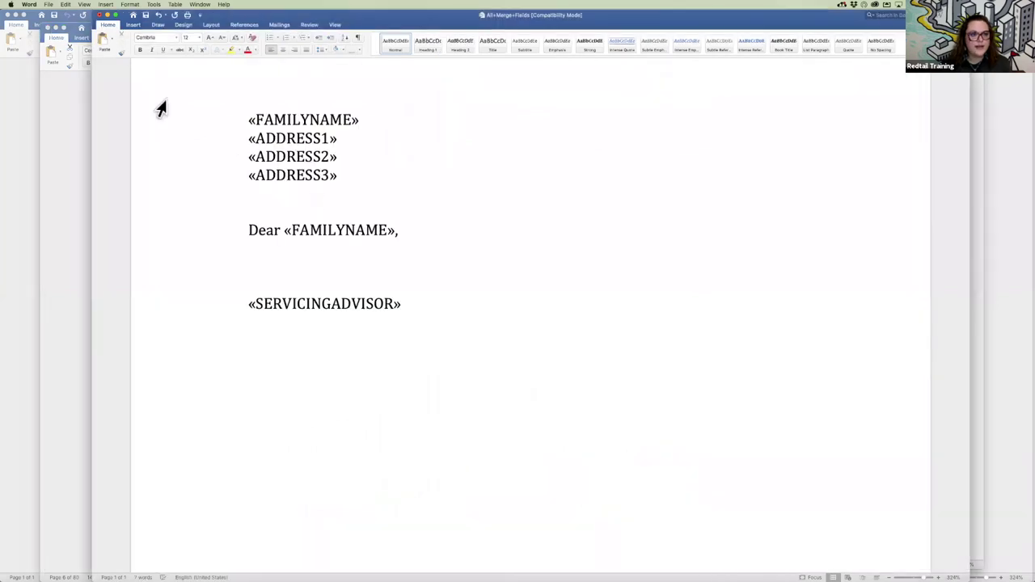
Step: Undo the earlier edits to restore all deleted merge fields in the field list
{"action": "left_click", "coordinate": [158, 16]}
{"action": "left_click", "coordinate": [158, 16]}
{"action": "left_click", "coordinate": [158, 17]}
{"action": "left_click", "coordinate": [159, 17]}
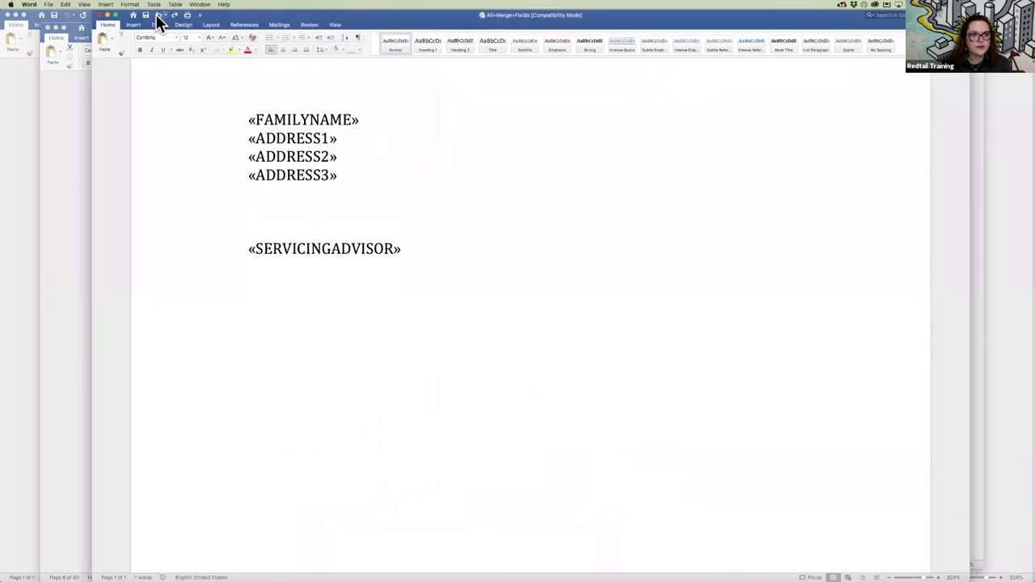
{"action": "left_click", "coordinate": [159, 16]}
{"action": "left_click", "coordinate": [159, 17]}
{"action": "left_click", "coordinate": [158, 16]}
{"action": "left_click", "coordinate": [159, 16]}
{"action": "left_click", "coordinate": [159, 16]}
{"action": "left_click", "coordinate": [159, 16]}
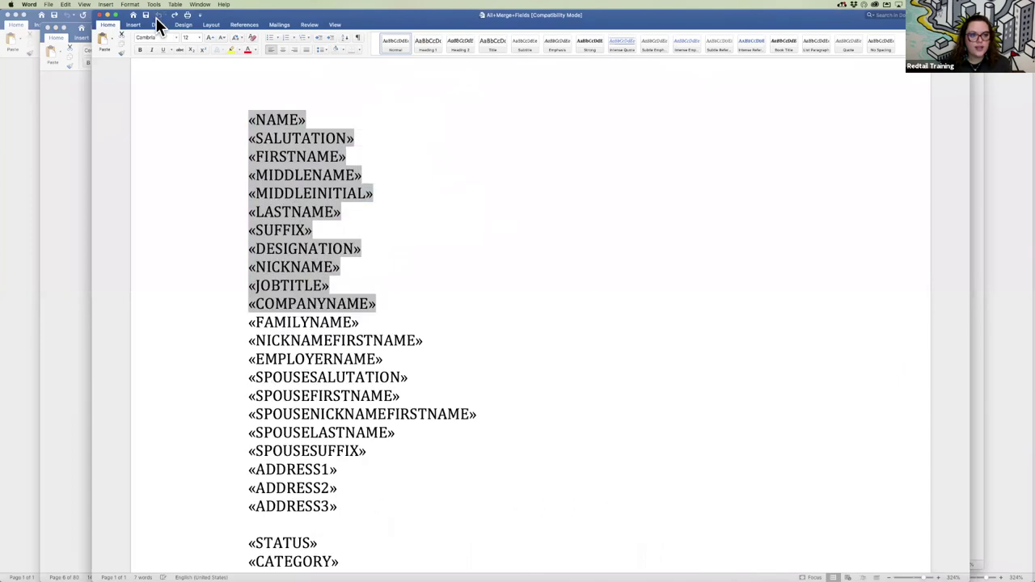
{"action": "left_click", "coordinate": [446, 239]}
{"action": "scroll", "coordinate": [446, 239], "scroll_direction": "down", "scroll_amount": 4}
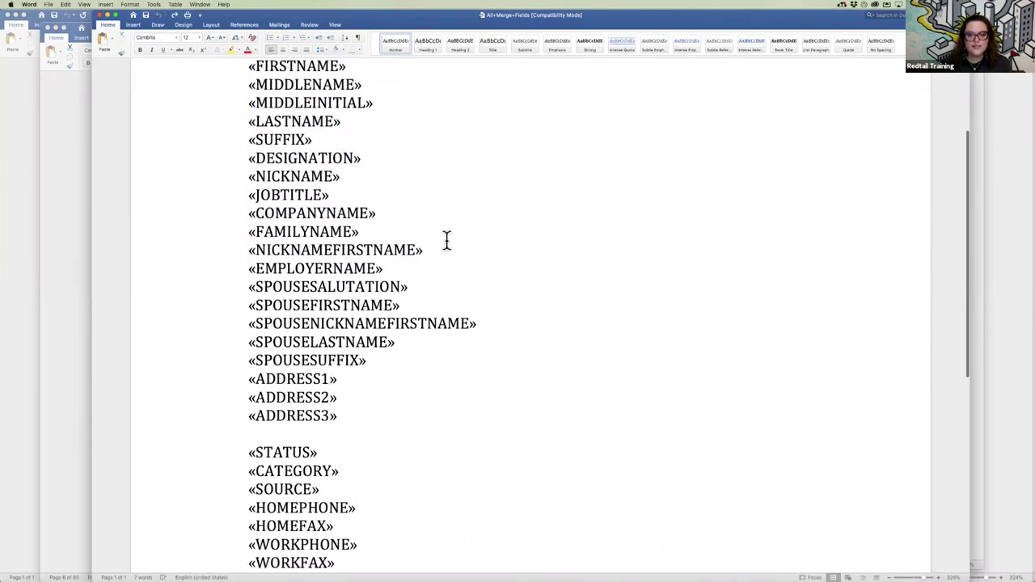
{"action": "scroll", "coordinate": [446, 238], "scroll_direction": "up", "scroll_amount": 2}
{"action": "scroll", "coordinate": [417, 321], "scroll_direction": "up", "scroll_amount": 2}
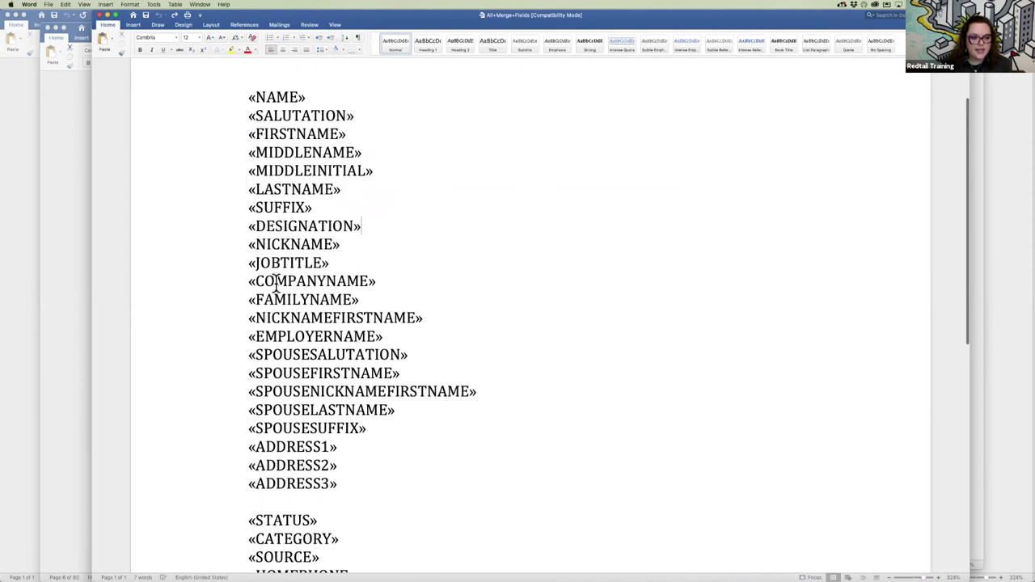
Step: Delete «NAME» through «JOBTITLE», join «FAMILYNAME» onto the «COMPANYNAME» line, and remove «NICKNAMEFIRSTNAME» through «SPOUSESUFFIX»
{"action": "left_click_drag", "start_coordinate": [248, 281], "coordinate": [239, 97]}
{"action": "key", "text": "Delete"}
{"action": "left_click", "coordinate": [239, 122]}
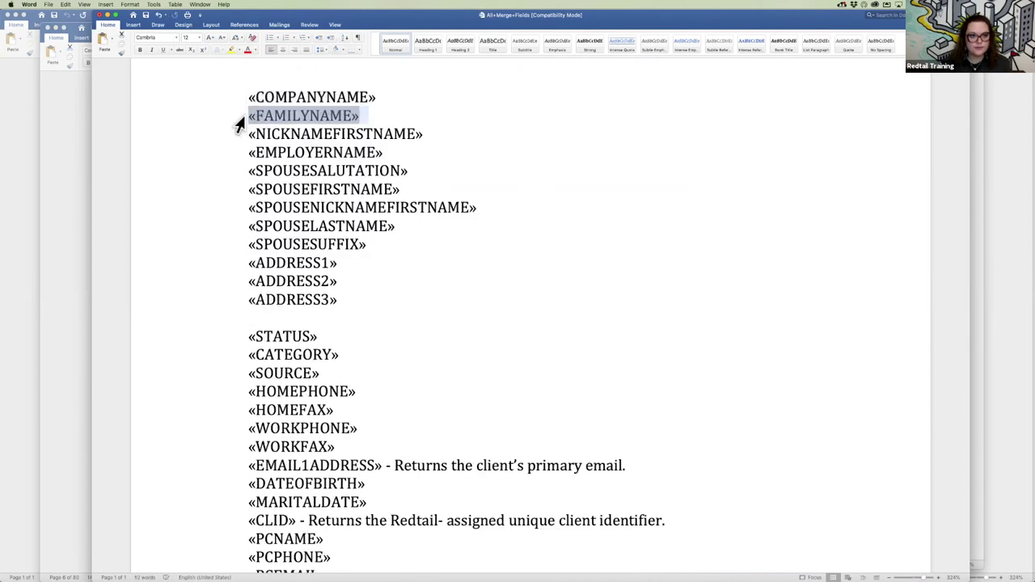
{"action": "key", "text": "BackSpace"}
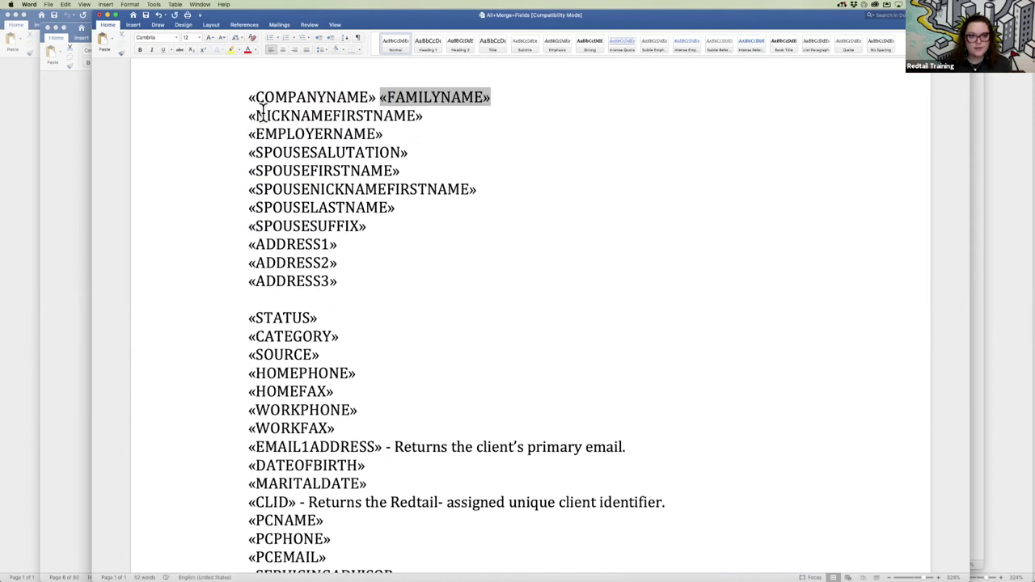
{"action": "key", "text": "BackSpace"}
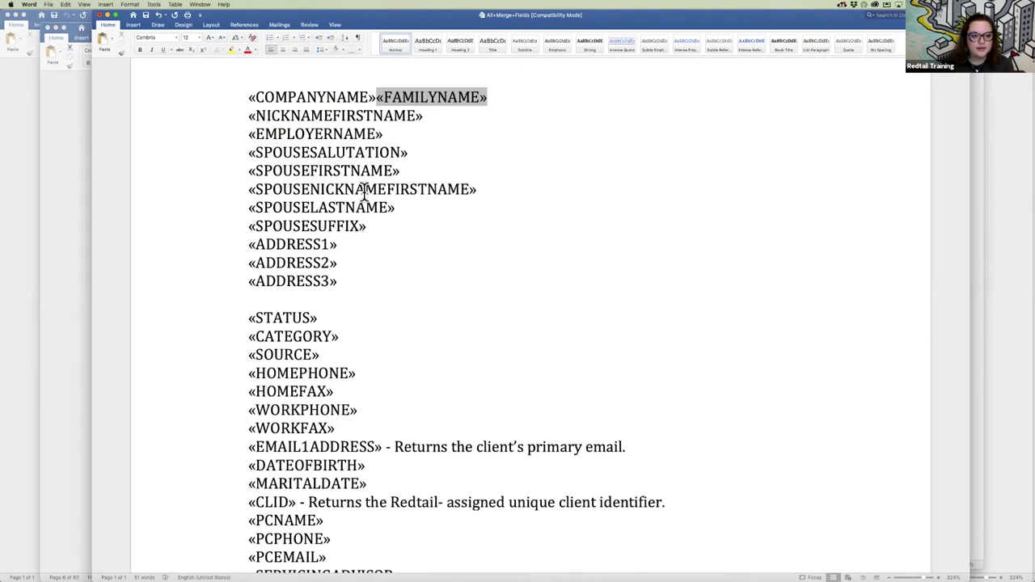
{"action": "left_click_drag", "start_coordinate": [249, 116], "coordinate": [391, 234]}
{"action": "key", "text": "BackSpace"}
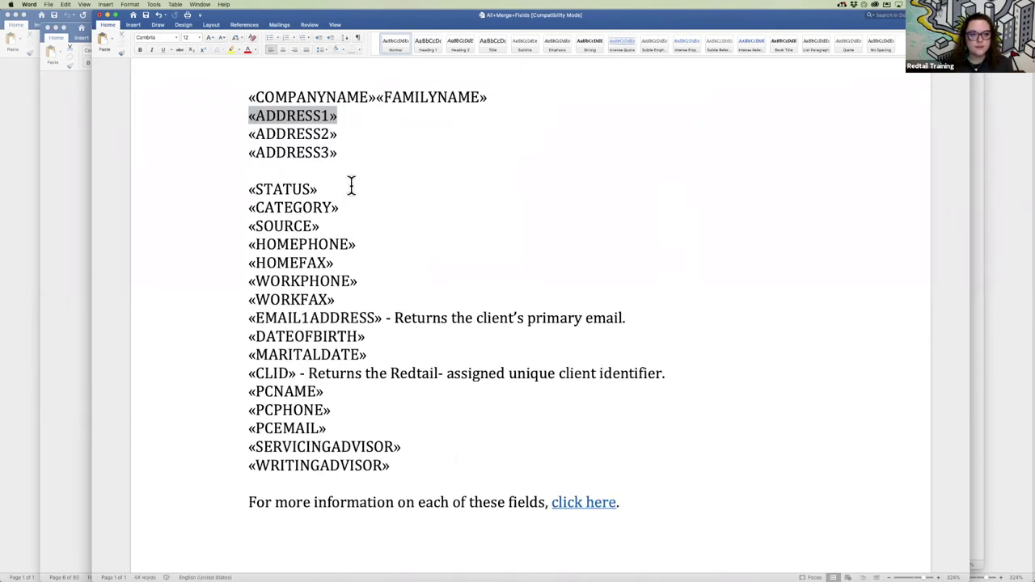
{"action": "left_click", "coordinate": [345, 154]}
Step: Highlight the name and address field lines, then «COMPANYNAME» and «FAMILYNAME» individually
{"action": "left_click_drag", "start_coordinate": [234, 97], "coordinate": [338, 153]}
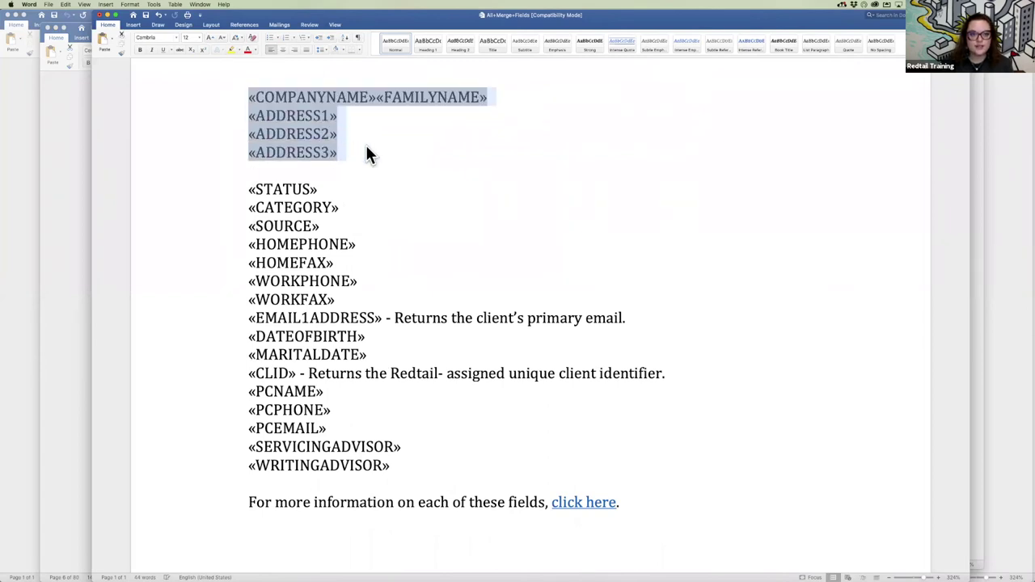
{"action": "left_click", "coordinate": [371, 154]}
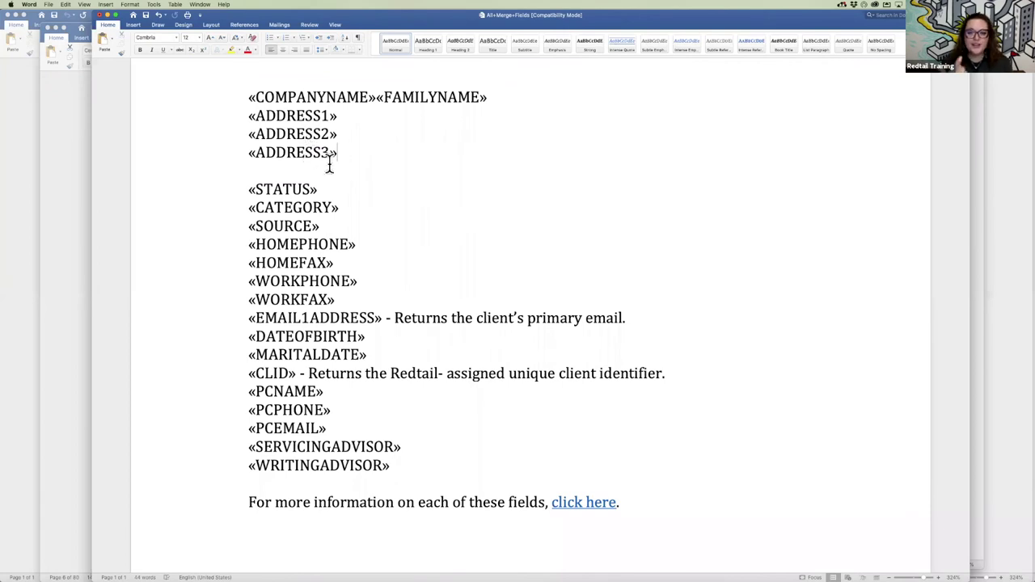
{"action": "left_click_drag", "start_coordinate": [248, 97], "coordinate": [368, 97]}
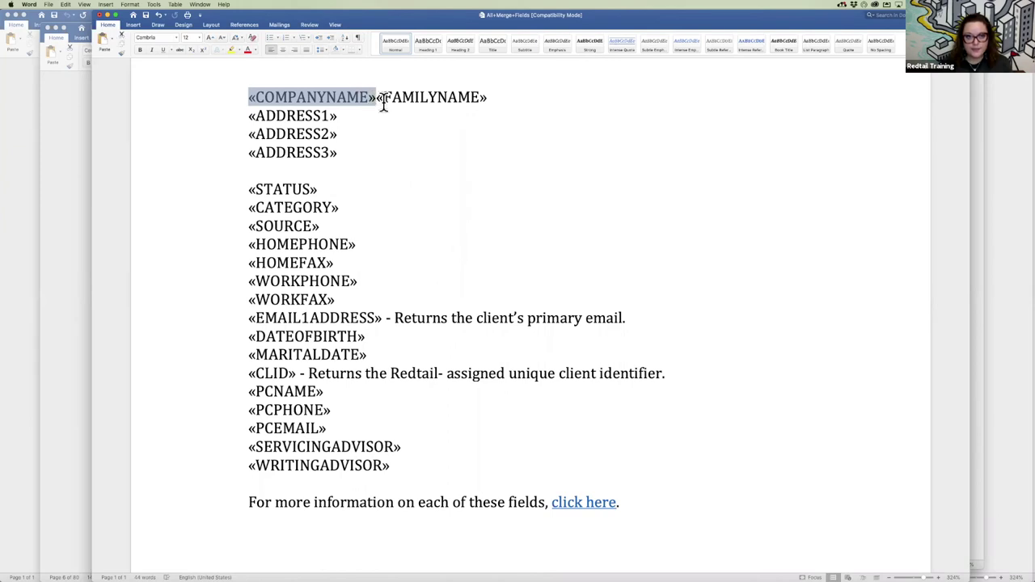
{"action": "left_click", "coordinate": [390, 130]}
{"action": "left_click_drag", "start_coordinate": [504, 97], "coordinate": [378, 95]}
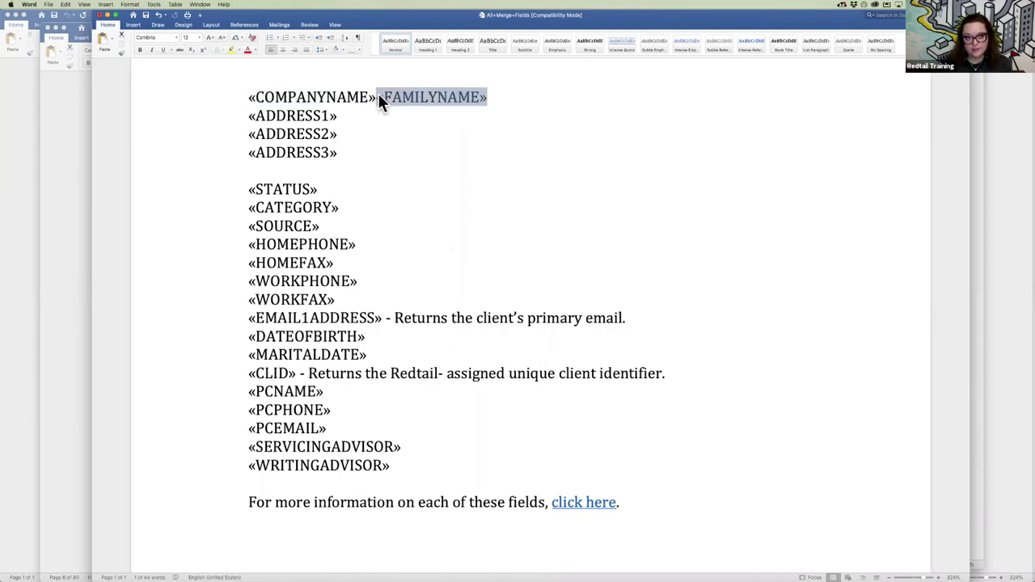
{"action": "left_click", "coordinate": [230, 112]}
Step: Highlight the ADDRESS1–3 lines and «FAMILYNAME», then return to the Redtail CRM search results
{"action": "triple_click", "coordinate": [229, 111]}
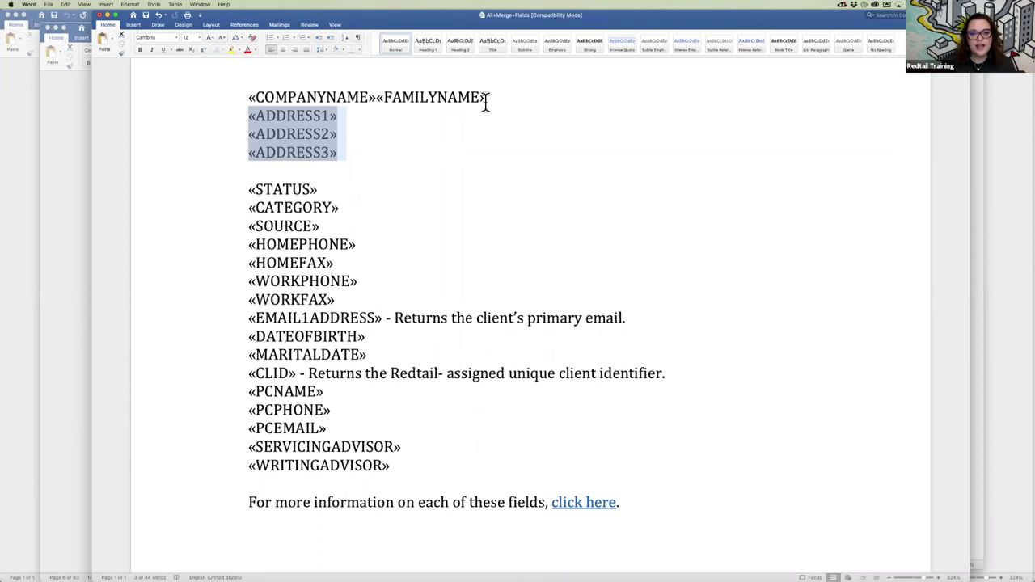
{"action": "left_click_drag", "start_coordinate": [488, 98], "coordinate": [377, 98]}
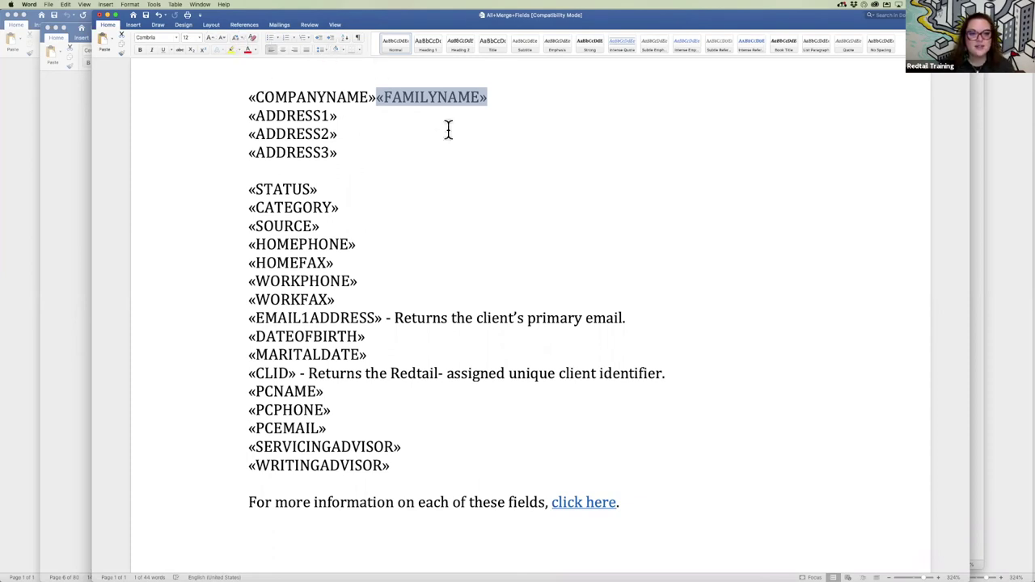
{"action": "left_click", "coordinate": [453, 172]}
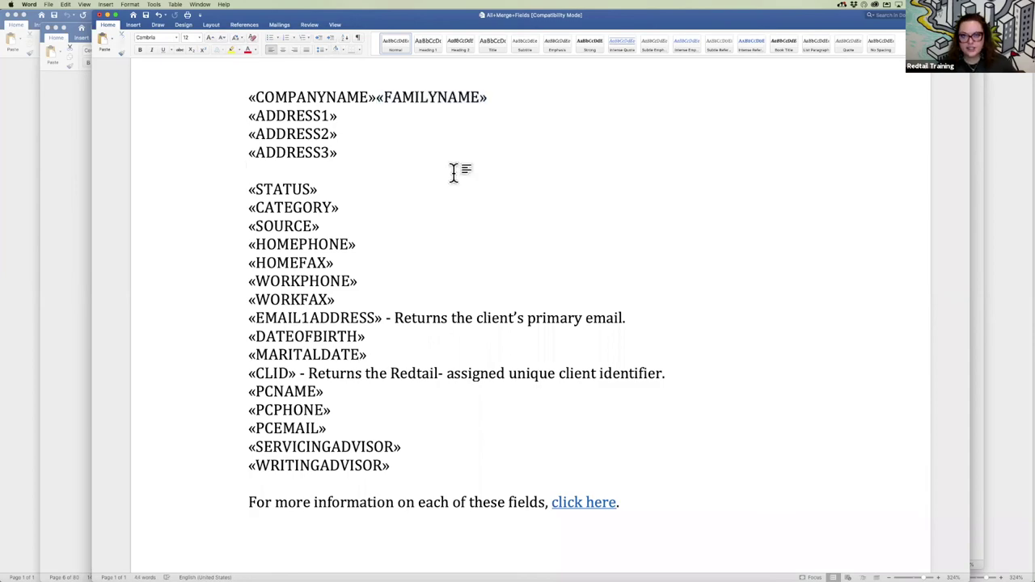
{"action": "key", "text": "ctrl+Right"}
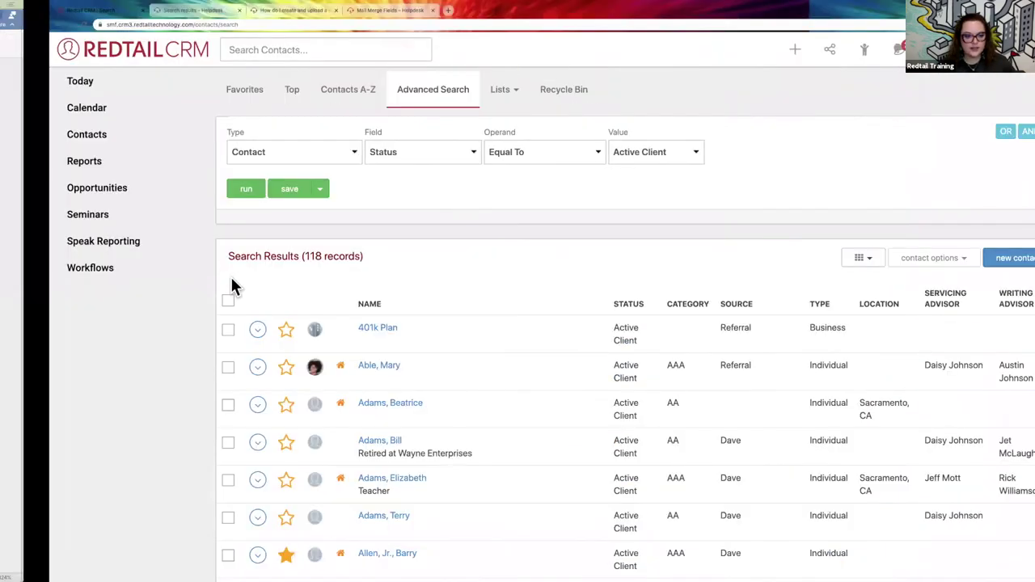
Step: Merge all 50 page contacts with the Letter_Change of info template and enlarge the resulting Word letter
{"action": "left_click", "coordinate": [179, 303]}
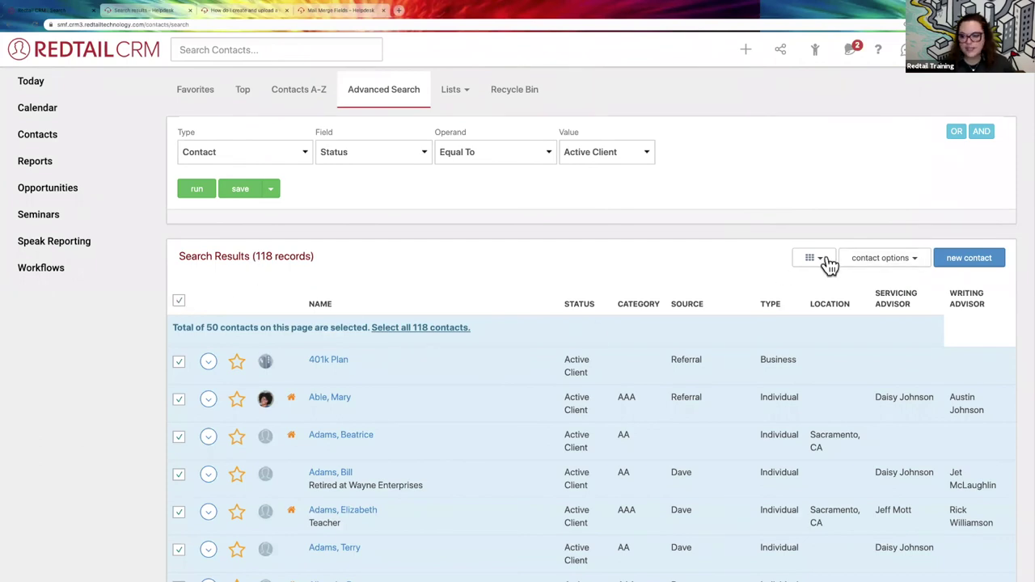
{"action": "left_click", "coordinate": [861, 266]}
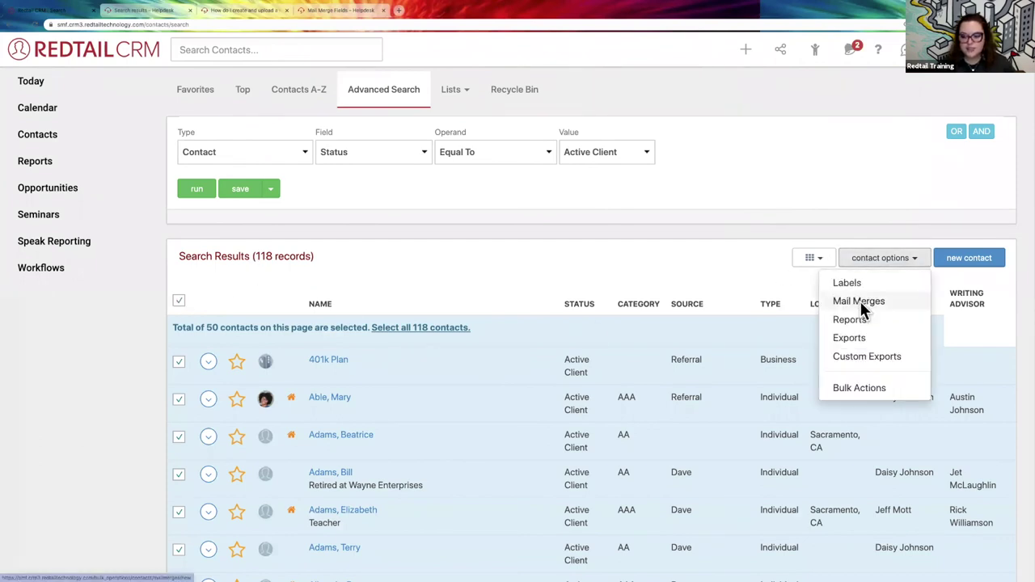
{"action": "left_click", "coordinate": [859, 301]}
{"action": "left_click", "coordinate": [427, 180]}
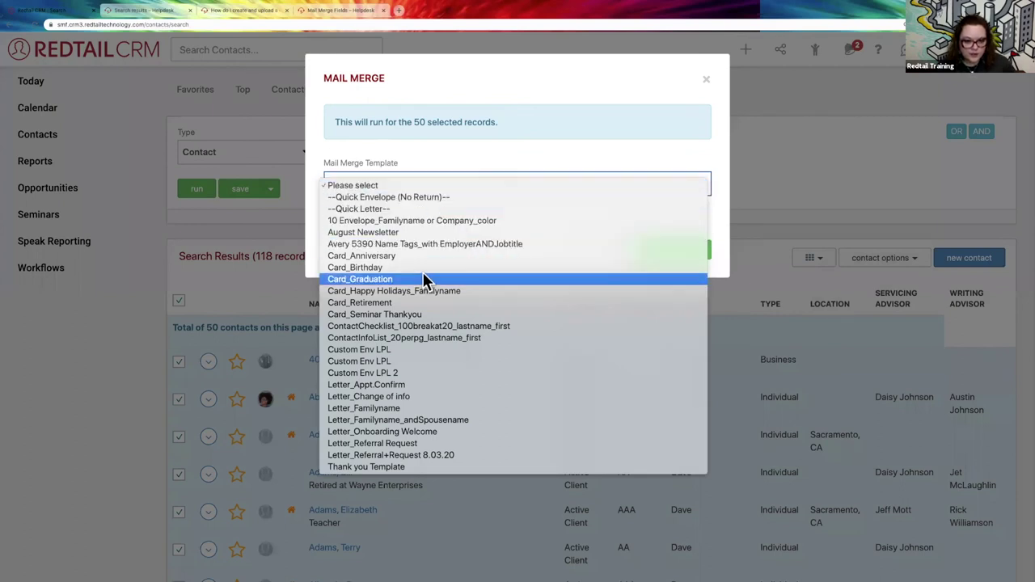
{"action": "left_click", "coordinate": [416, 397]}
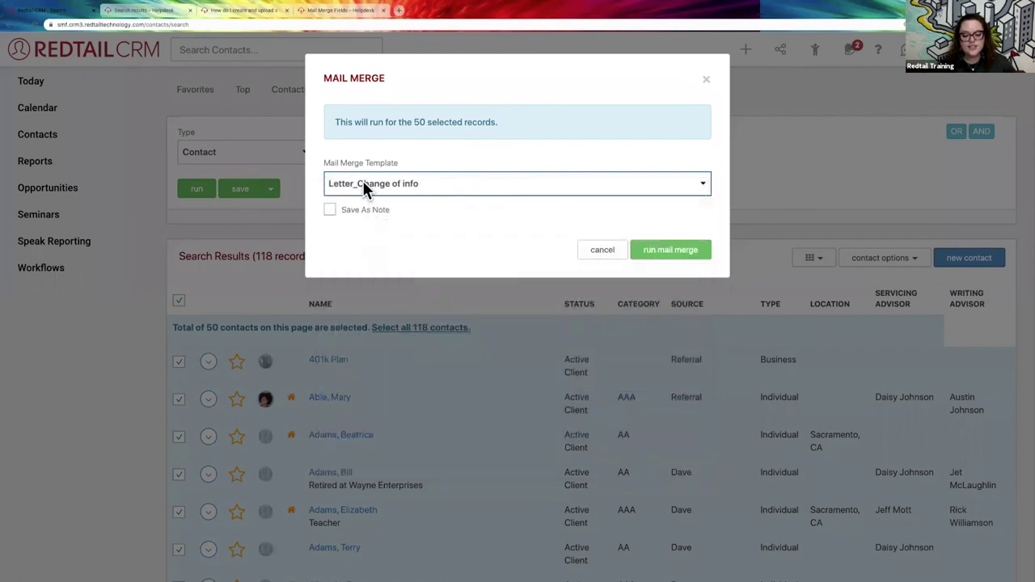
{"action": "left_click", "coordinate": [668, 255]}
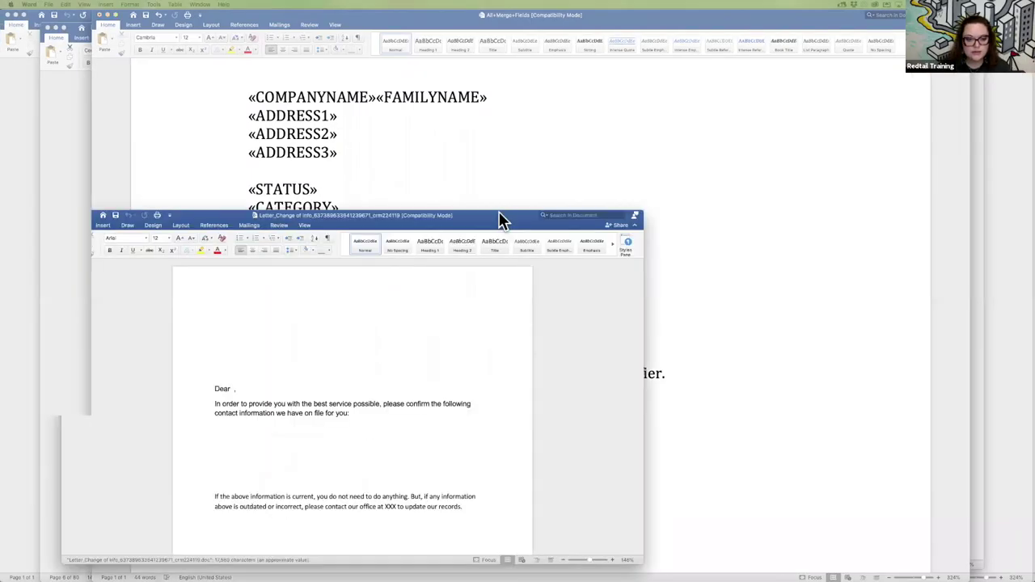
{"action": "double_click", "coordinate": [502, 218]}
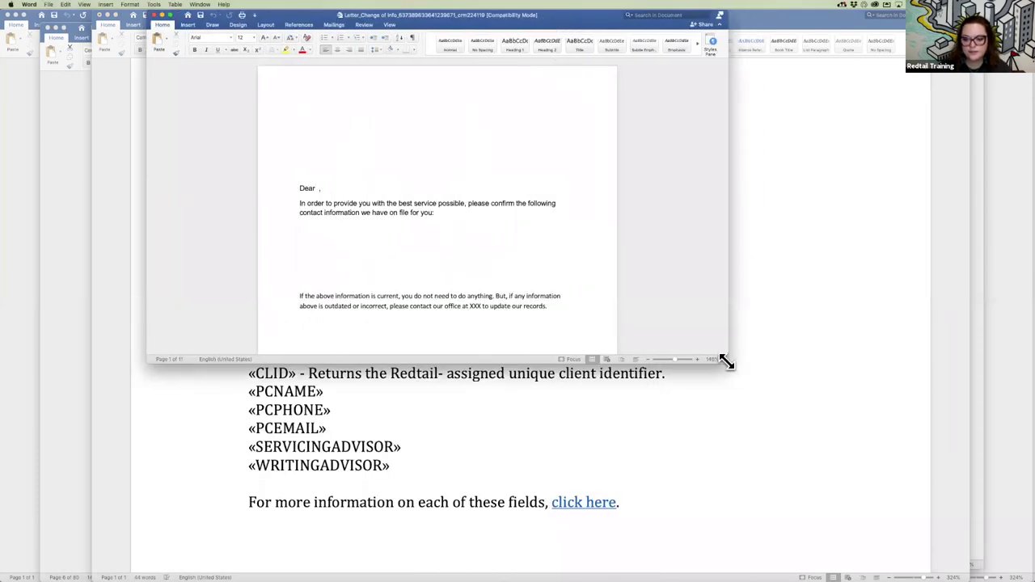
Step: Stretch the letter window and highlight the first letter's name, greeting and e-mail lines
{"action": "left_click_drag", "start_coordinate": [726, 363], "coordinate": [923, 566]}
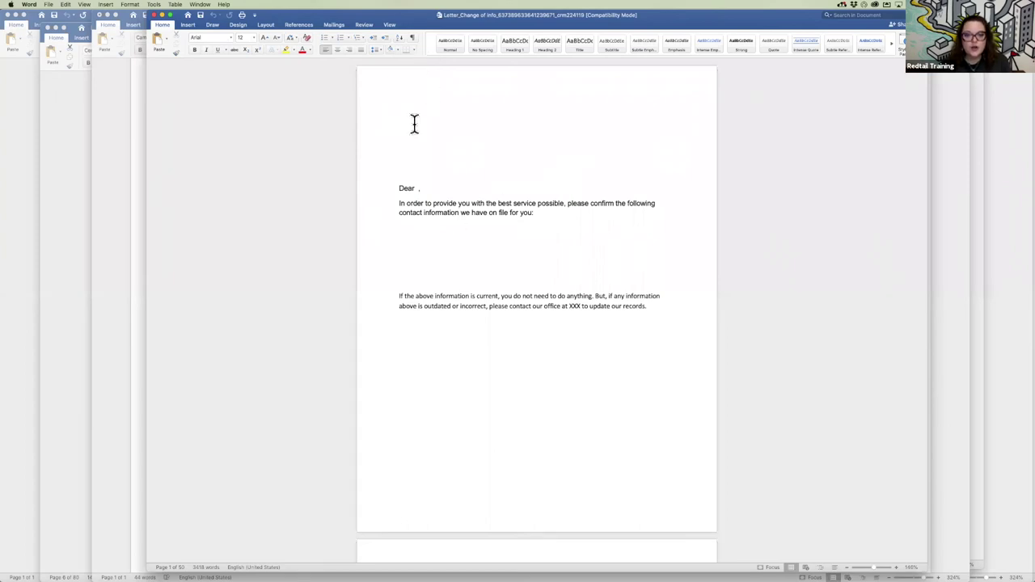
{"action": "left_click_drag", "start_coordinate": [399, 119], "coordinate": [451, 178]}
{"action": "left_click", "coordinate": [447, 185]}
{"action": "scroll", "coordinate": [450, 247], "scroll_direction": "down", "scroll_amount": 10}
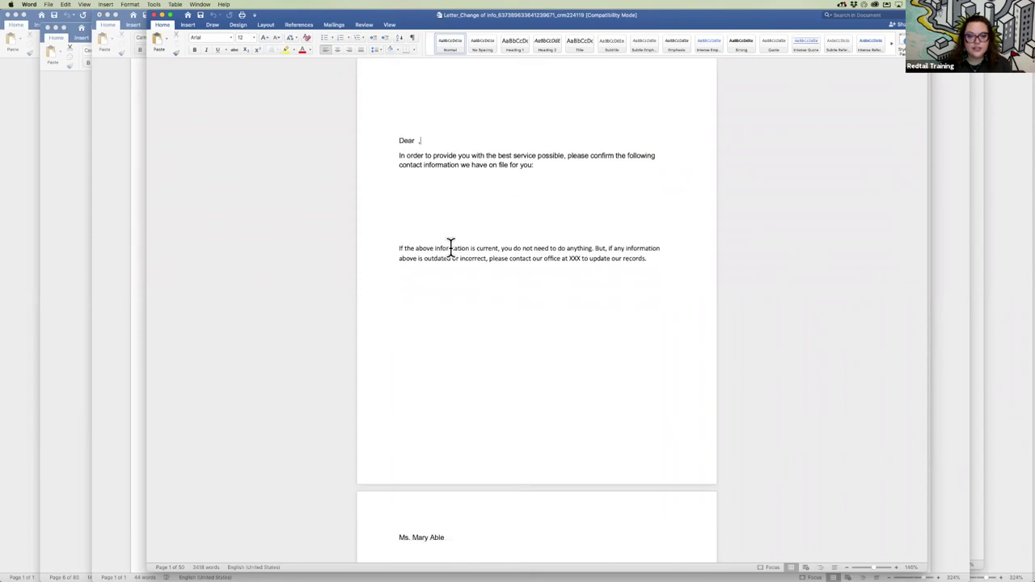
{"action": "left_click_drag", "start_coordinate": [397, 216], "coordinate": [445, 217]}
{"action": "left_click_drag", "start_coordinate": [397, 294], "coordinate": [449, 294]}
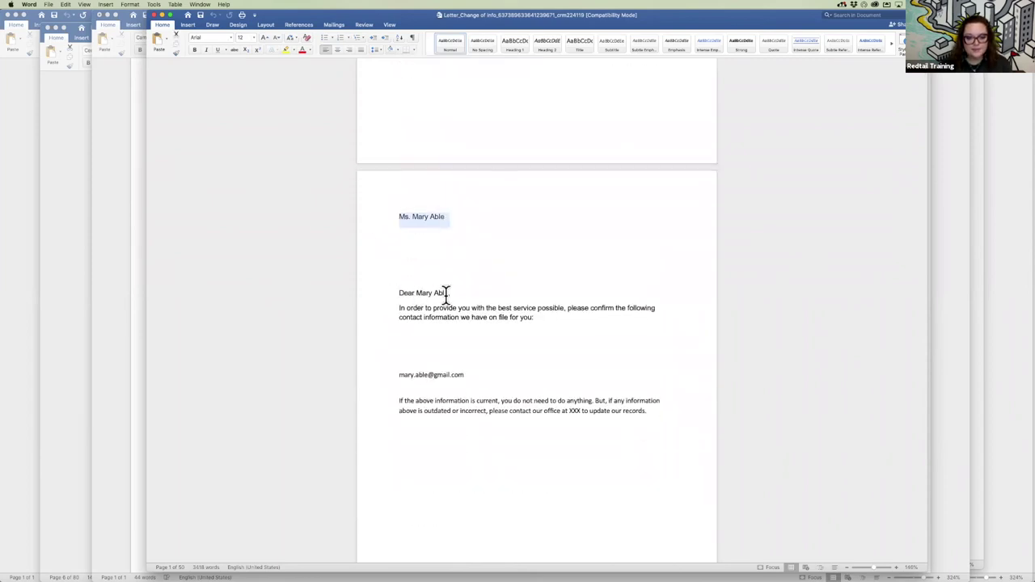
{"action": "left_click_drag", "start_coordinate": [478, 375], "coordinate": [396, 376]}
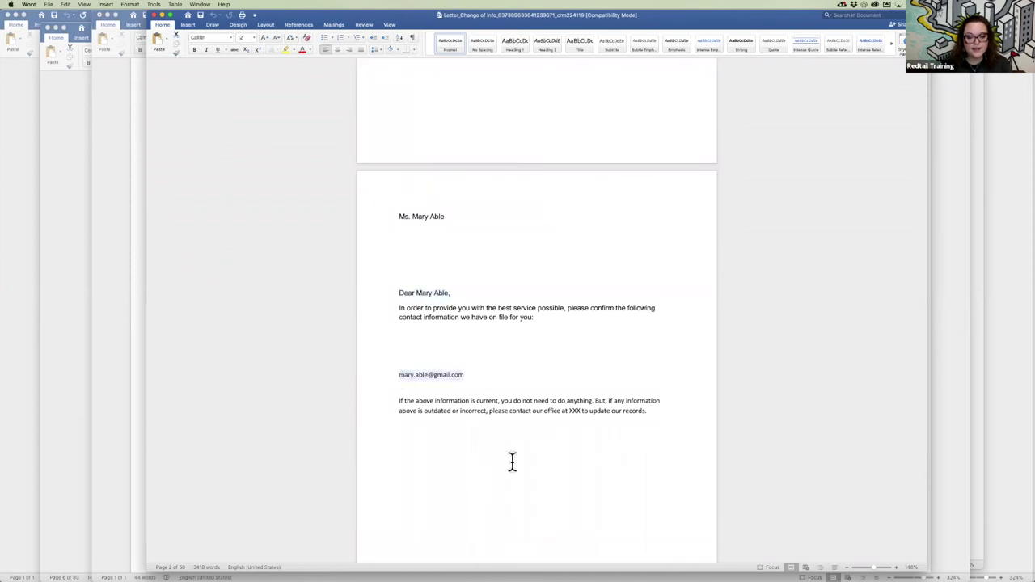
Step: Check the merged address and e-mail lines in the following letters, then return to Redtail CRM
{"action": "scroll", "coordinate": [511, 459], "scroll_direction": "down", "scroll_amount": 11}
{"action": "scroll", "coordinate": [511, 460], "scroll_direction": "down", "scroll_amount": 1}
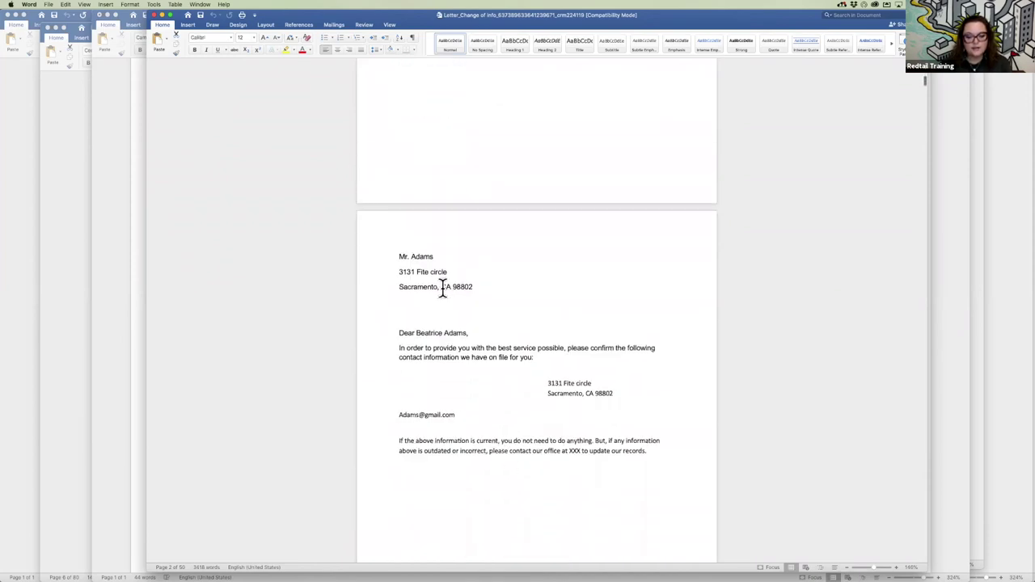
{"action": "left_click_drag", "start_coordinate": [396, 254], "coordinate": [480, 285]}
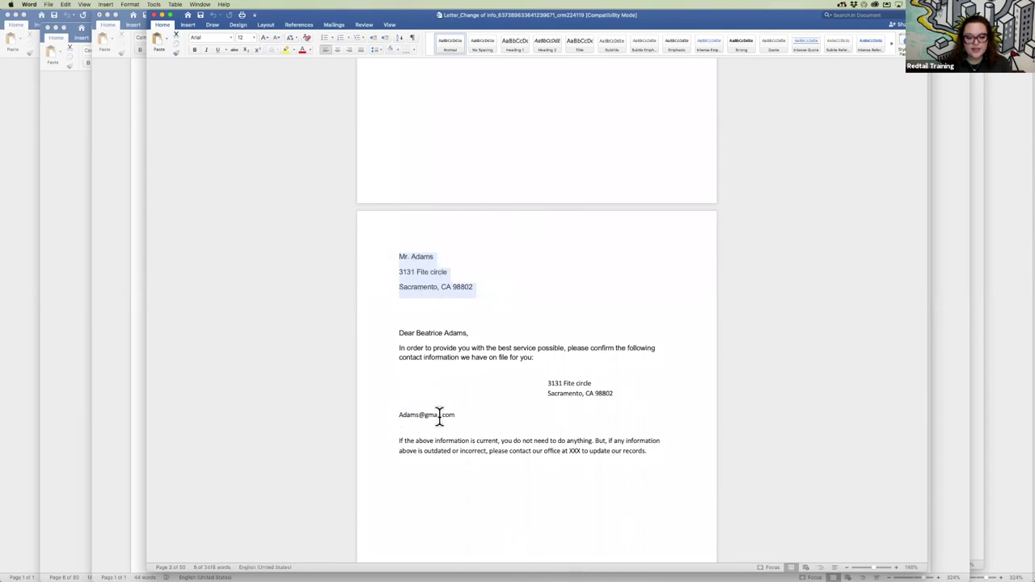
{"action": "left_click_drag", "start_coordinate": [399, 416], "coordinate": [461, 416]}
{"action": "left_click", "coordinate": [521, 390]}
{"action": "scroll", "coordinate": [558, 408], "scroll_direction": "down", "scroll_amount": 3}
{"action": "scroll", "coordinate": [558, 409], "scroll_direction": "down", "scroll_amount": 5}
{"action": "scroll", "coordinate": [558, 408], "scroll_direction": "down", "scroll_amount": 15}
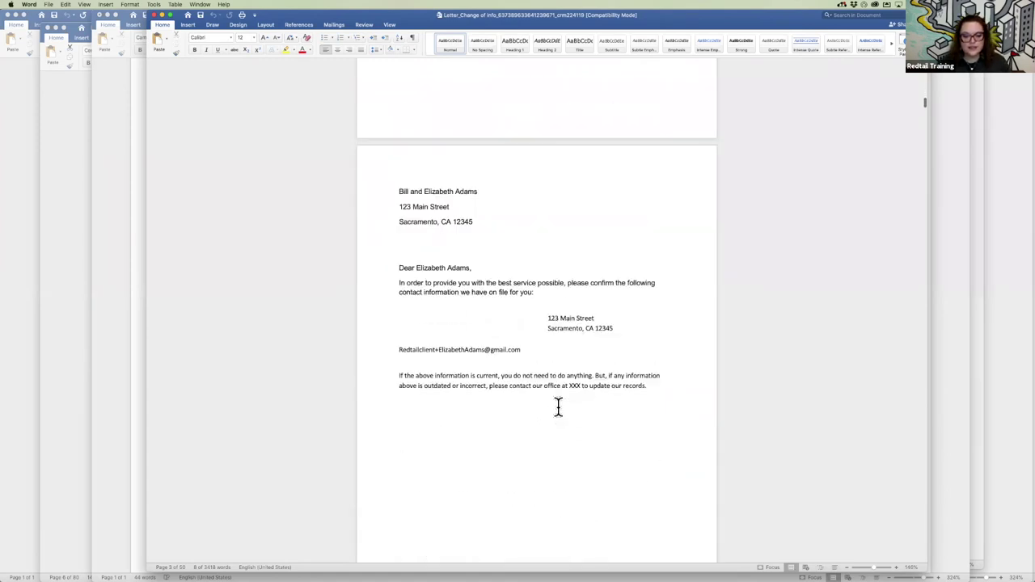
{"action": "triple_click", "coordinate": [527, 348]}
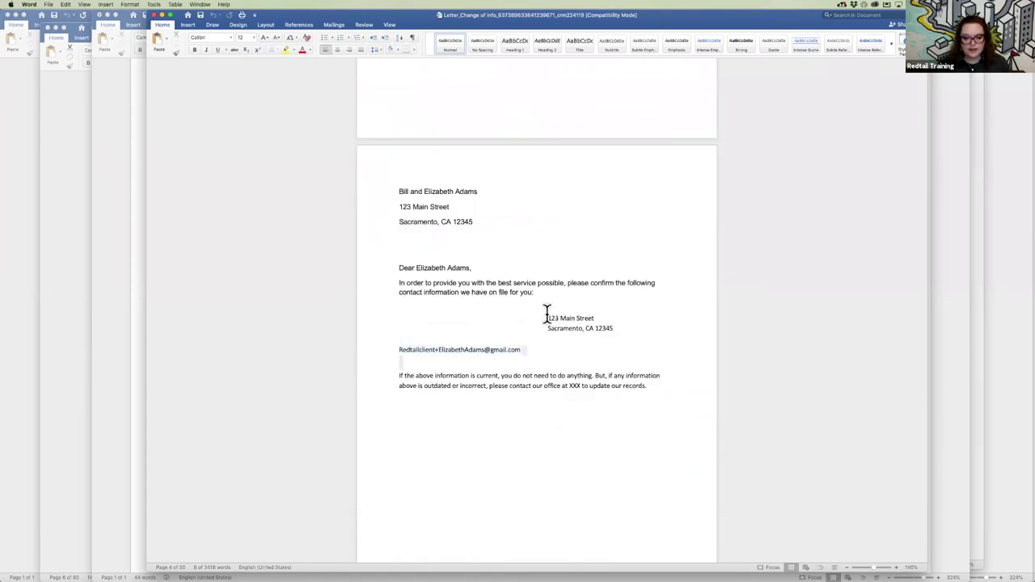
{"action": "left_click", "coordinate": [549, 303]}
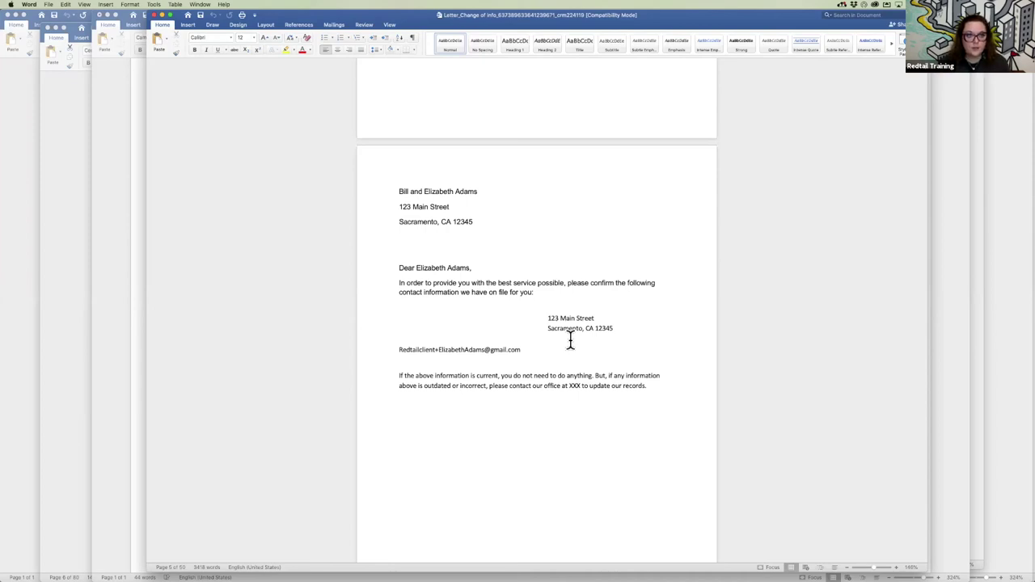
{"action": "key", "text": "ctrl+Right"}
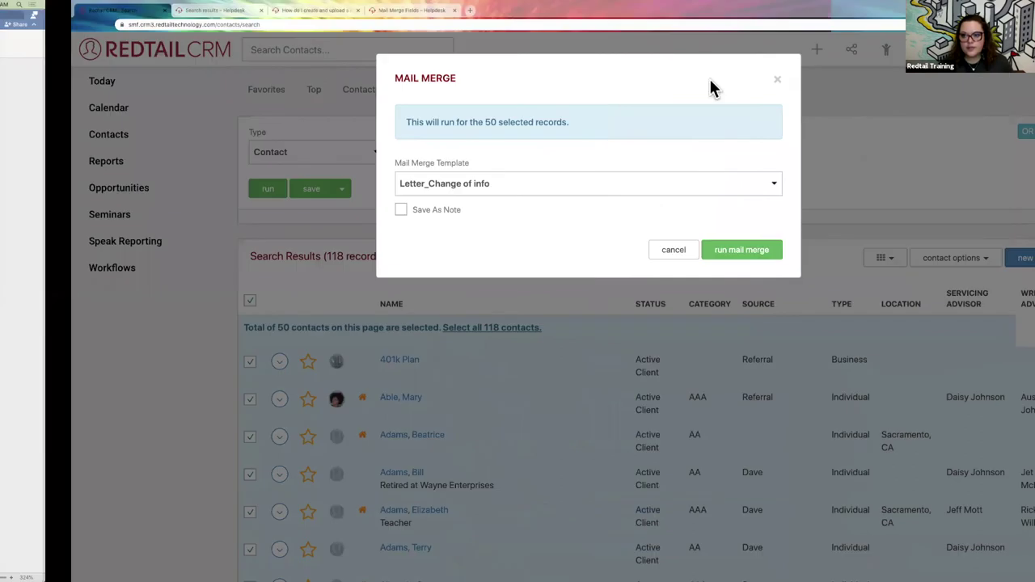
Step: Close the mail merge and create Avery 5160 labels for the 50 selected contacts
{"action": "left_click", "coordinate": [707, 80]}
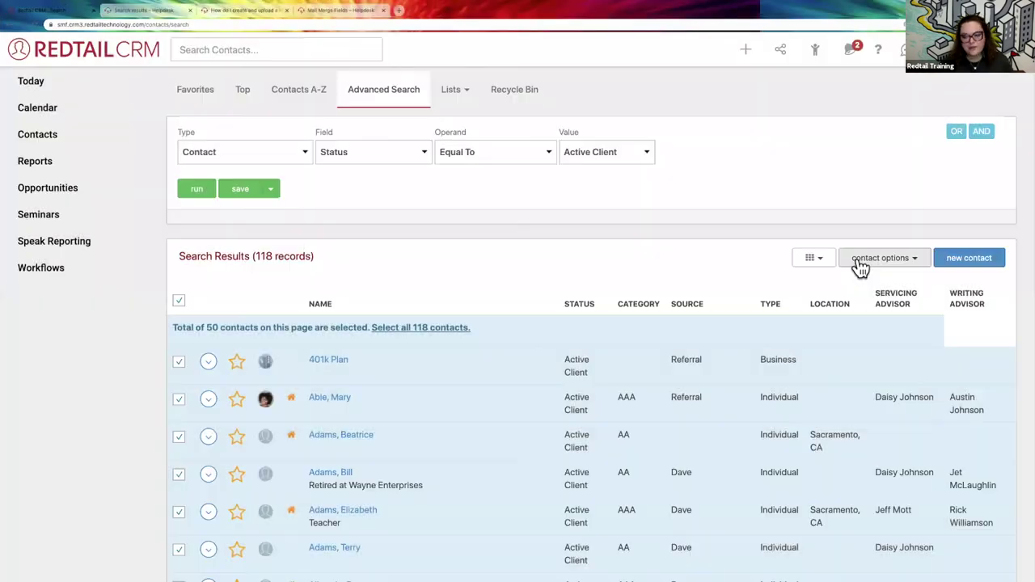
{"action": "left_click", "coordinate": [862, 264]}
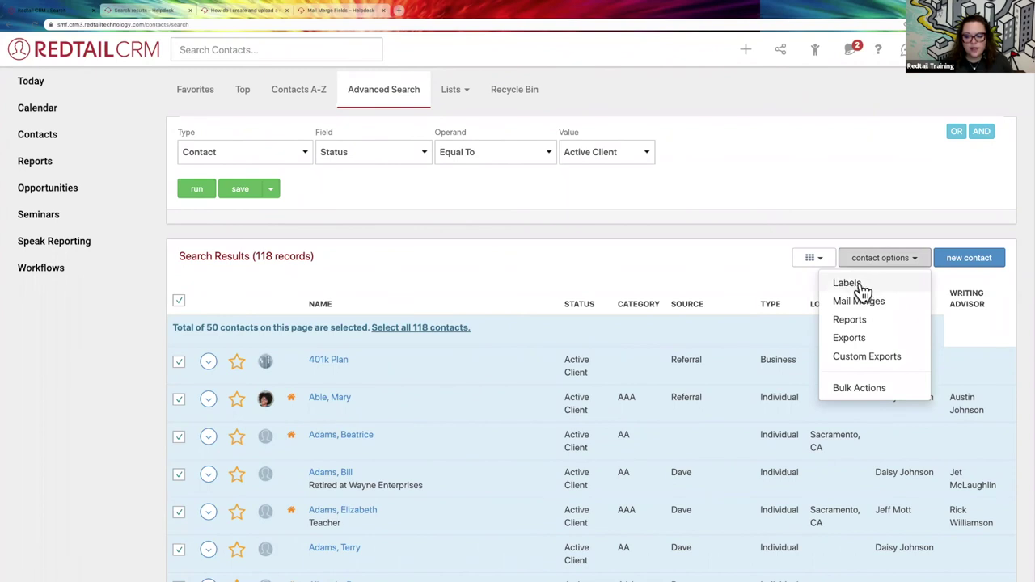
{"action": "left_click", "coordinate": [868, 285]}
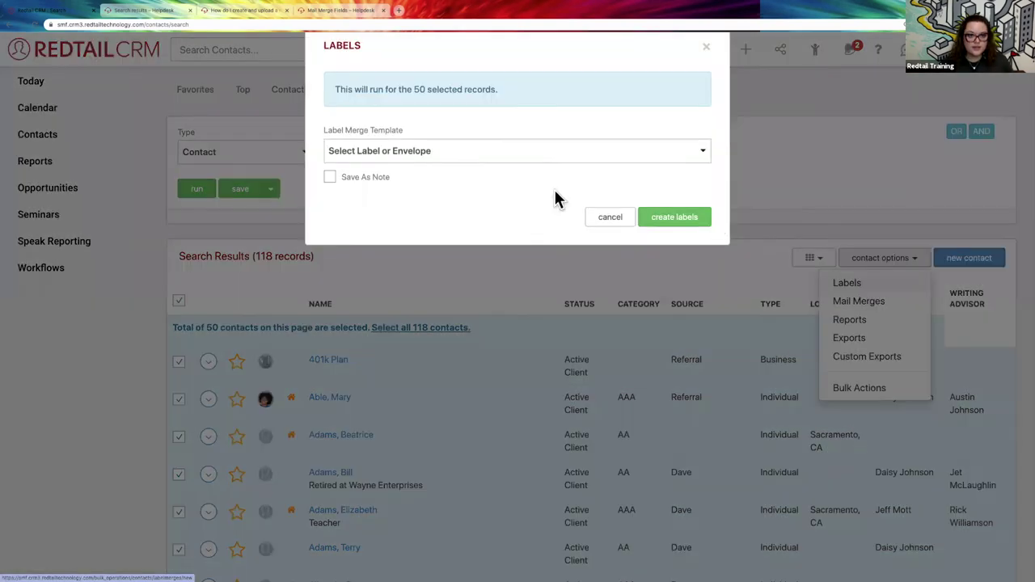
{"action": "left_click_drag", "start_coordinate": [316, 160], "coordinate": [408, 159]}
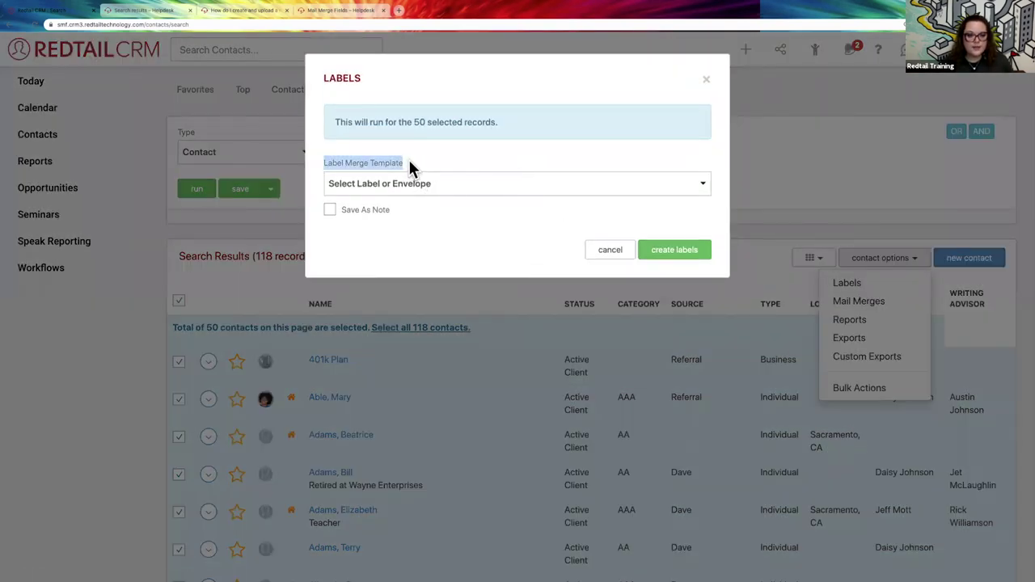
{"action": "left_click", "coordinate": [449, 185]}
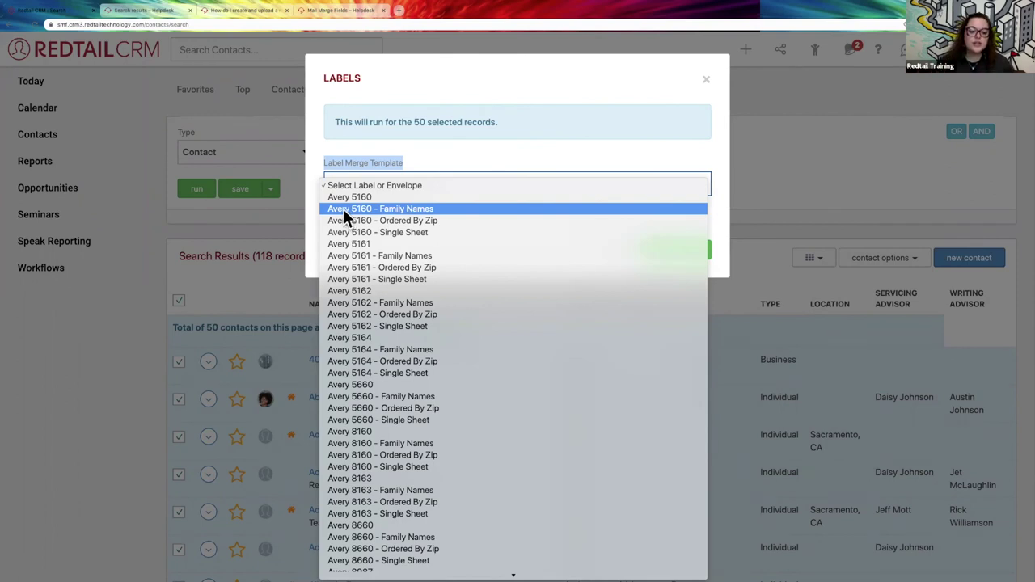
{"action": "scroll", "coordinate": [355, 414], "scroll_direction": "down", "scroll_amount": 2}
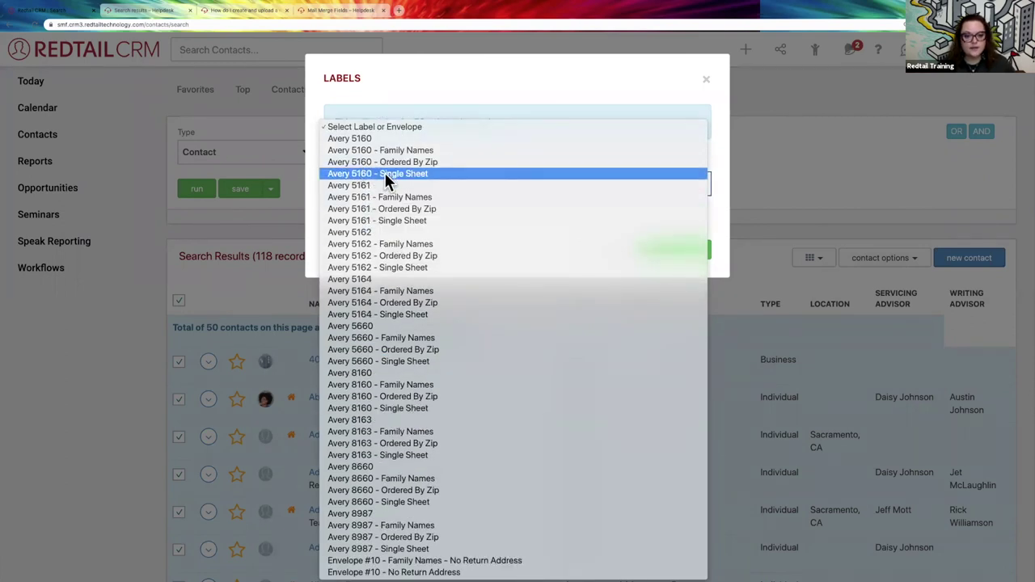
{"action": "left_click", "coordinate": [352, 140]}
{"action": "left_click", "coordinate": [680, 250]}
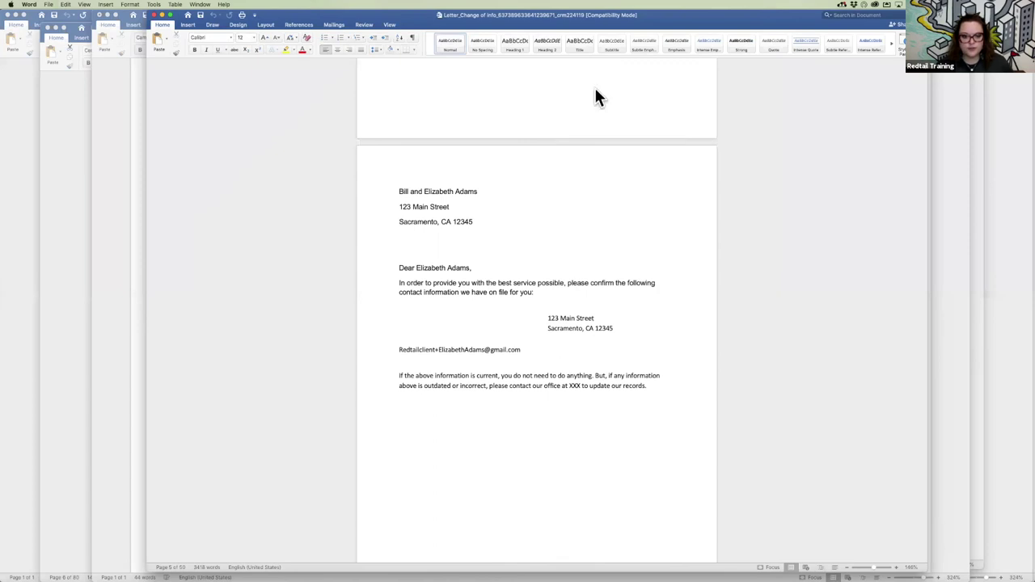
Step: Enlarge the Labels5160 document and highlight the 401k Plan, Adams, Allen and Alpaca labels
{"action": "left_click_drag", "start_coordinate": [770, 388], "coordinate": [845, 547]}
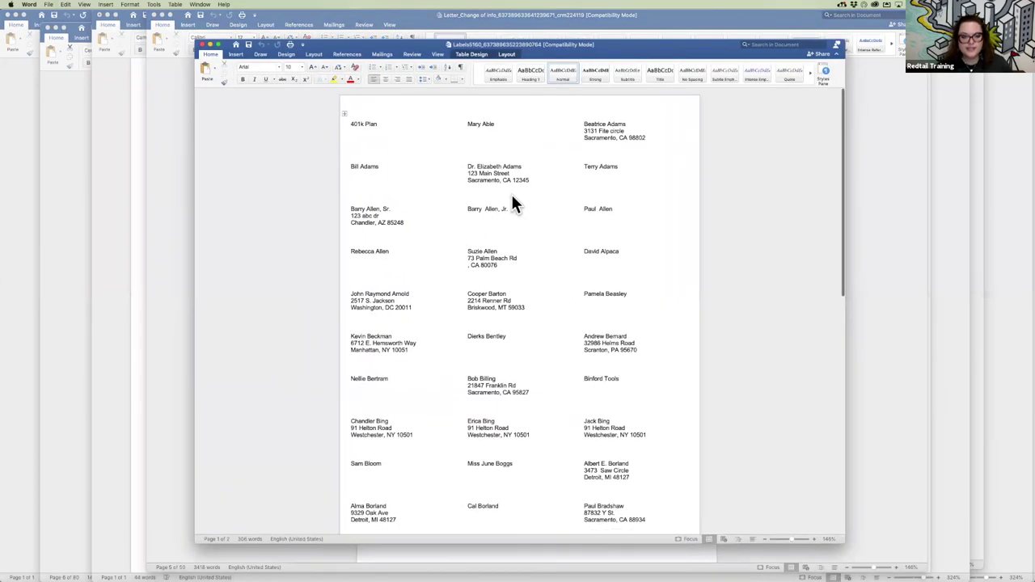
{"action": "left_click", "coordinate": [352, 127]}
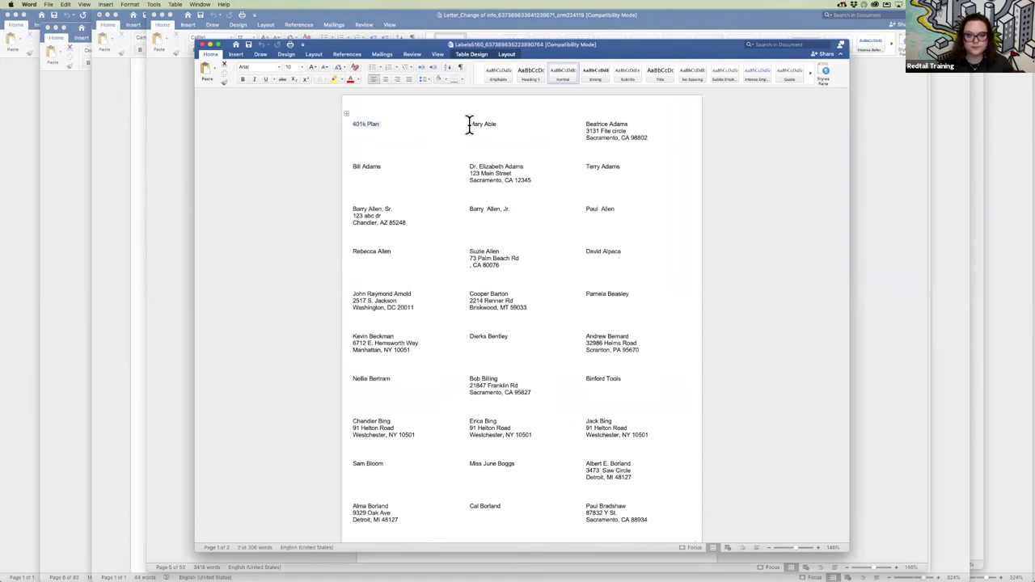
{"action": "left_click_drag", "start_coordinate": [584, 121], "coordinate": [652, 136]}
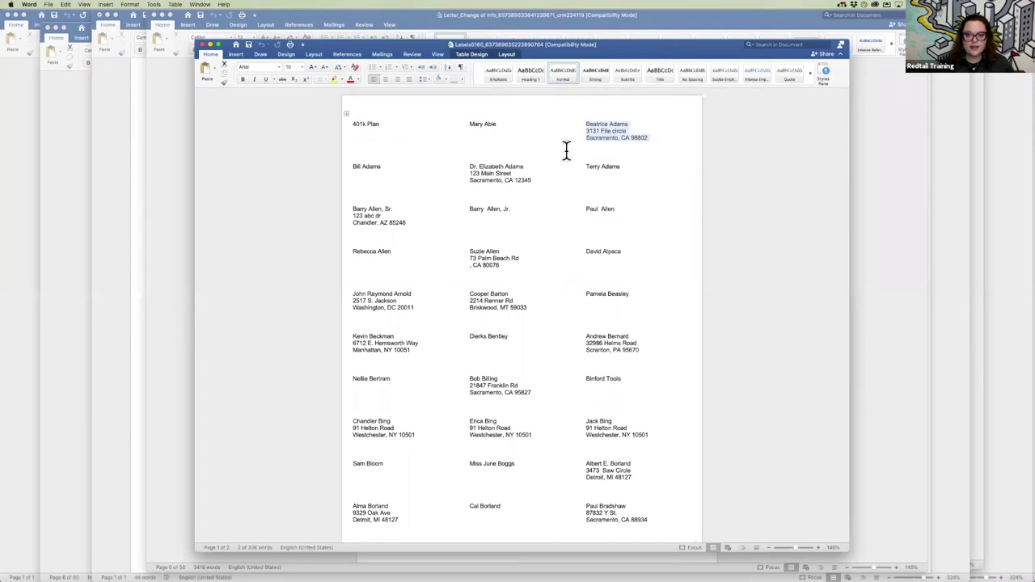
{"action": "left_click_drag", "start_coordinate": [469, 165], "coordinate": [535, 182]}
{"action": "left_click_drag", "start_coordinate": [469, 209], "coordinate": [624, 208]}
{"action": "left_click_drag", "start_coordinate": [583, 251], "coordinate": [623, 254]}
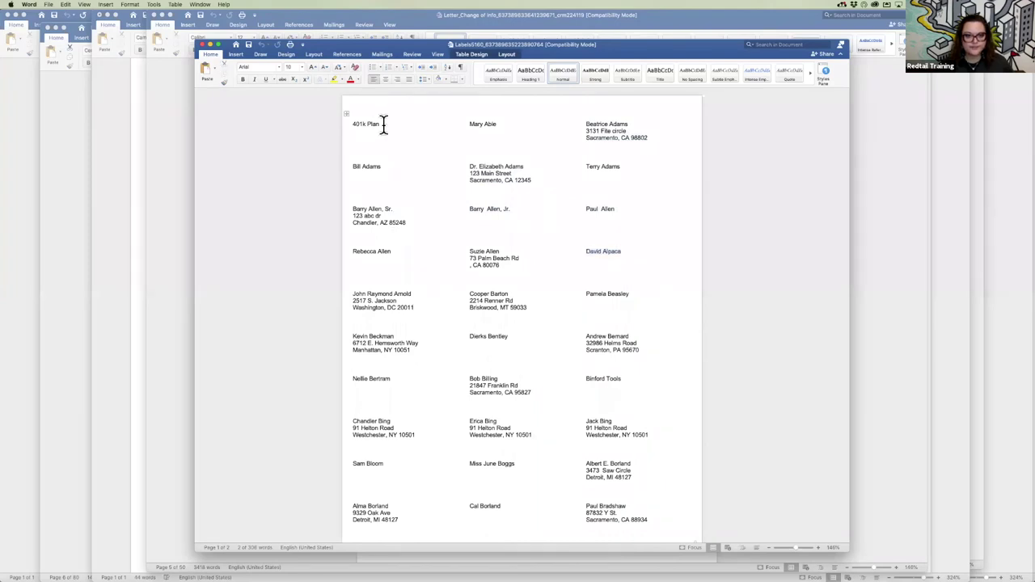
{"action": "left_click", "coordinate": [351, 133]}
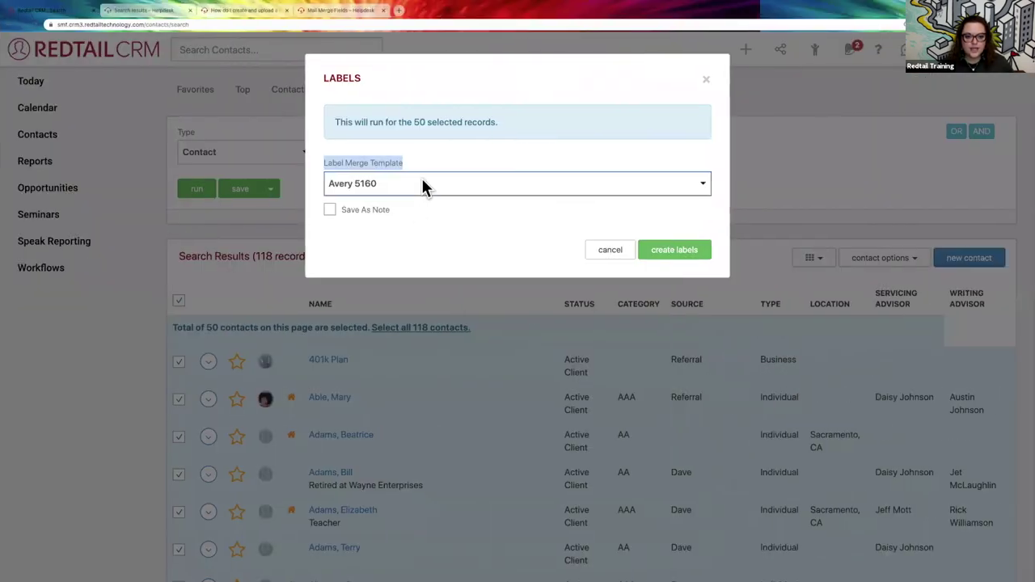
Step: Choose Avery 5160 - Single Sheet from the Label Merge Template list
{"action": "left_click", "coordinate": [421, 179]}
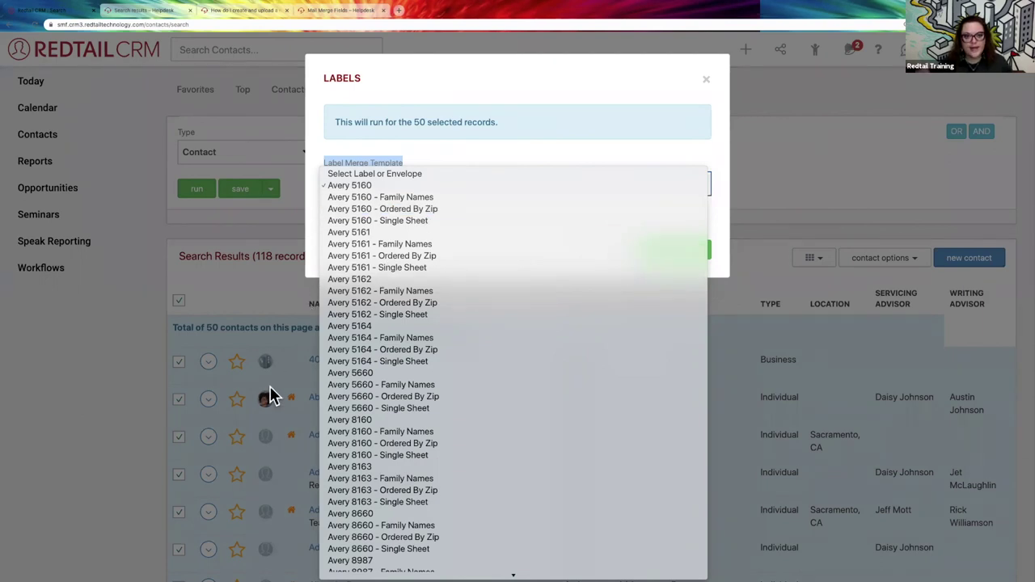
{"action": "left_click", "coordinate": [400, 220]}
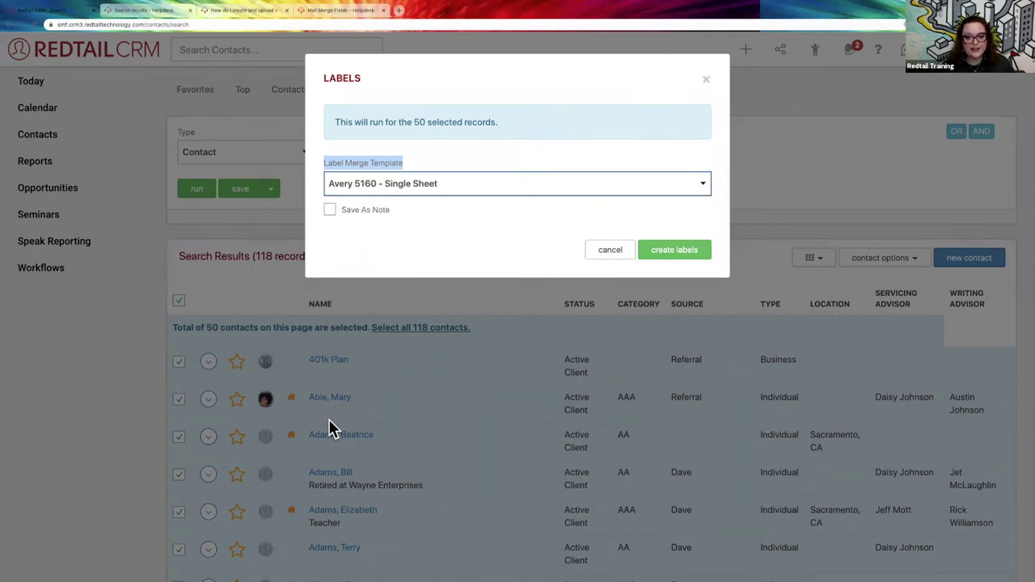
Step: Browse the label templates, keeping Avery 5160 - Single Sheet, then cancel the Labels dialog
{"action": "left_click", "coordinate": [399, 181]}
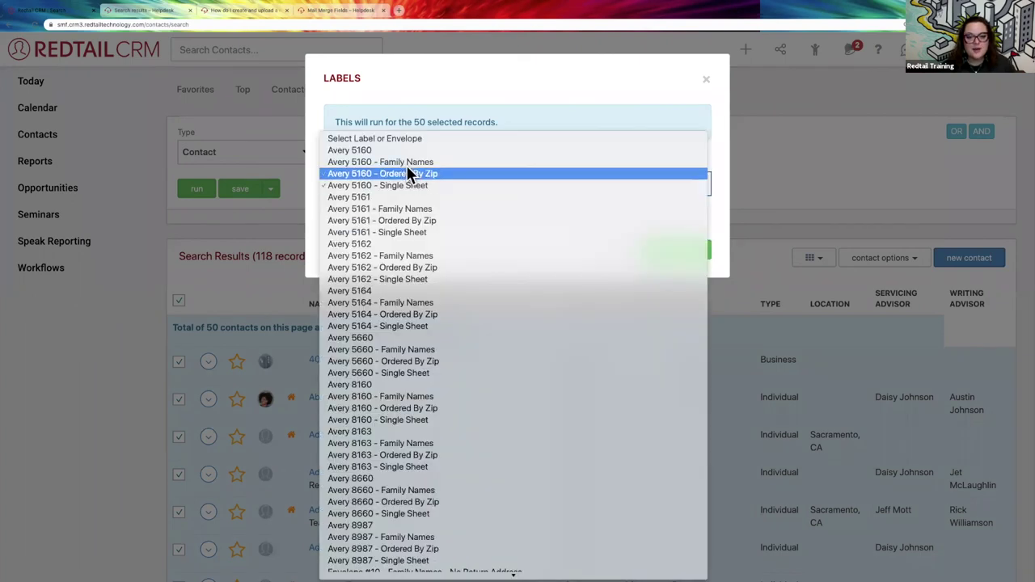
{"action": "left_click", "coordinate": [310, 199]}
{"action": "left_click", "coordinate": [368, 184]}
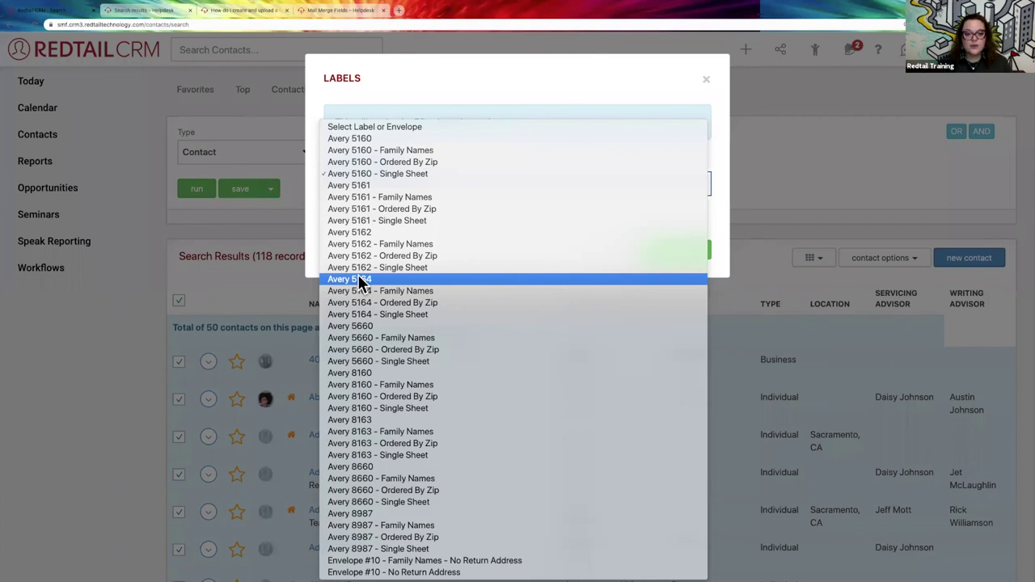
{"action": "left_click", "coordinate": [314, 224]}
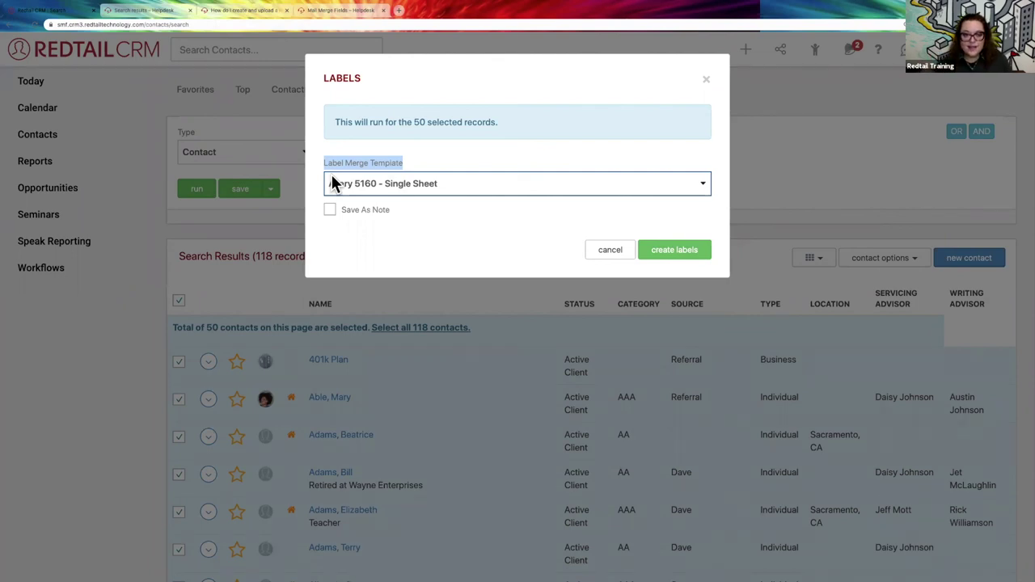
{"action": "left_click", "coordinate": [272, 304]}
{"action": "scroll", "coordinate": [315, 356], "scroll_direction": "down", "scroll_amount": 1}
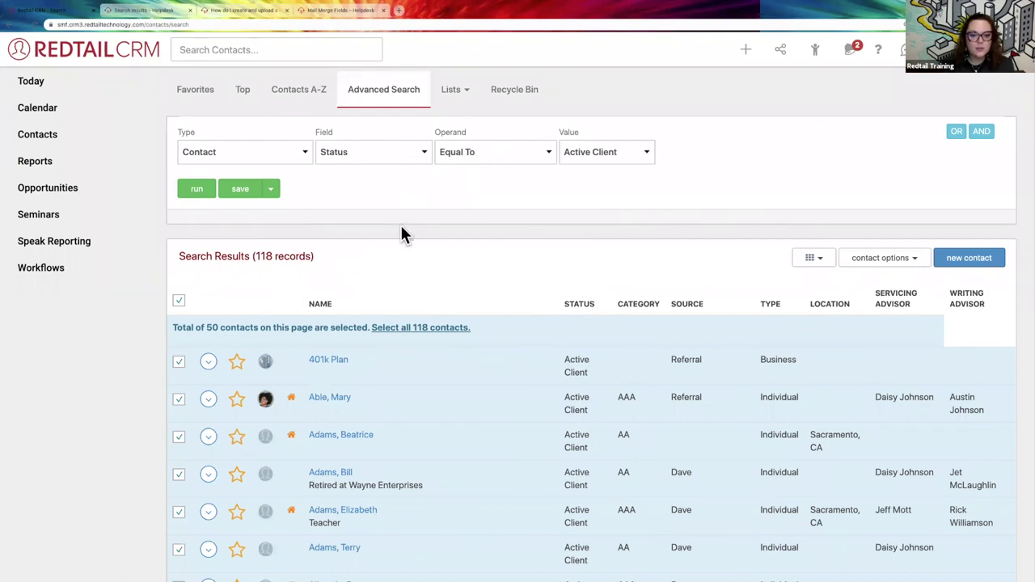
Step: Search the Helpdesk knowledge base for 'create custom labels' and review the 68 results
{"action": "left_click", "coordinate": [166, 10]}
{"action": "left_click", "coordinate": [617, 47]}
{"action": "type", "text": "cr"}
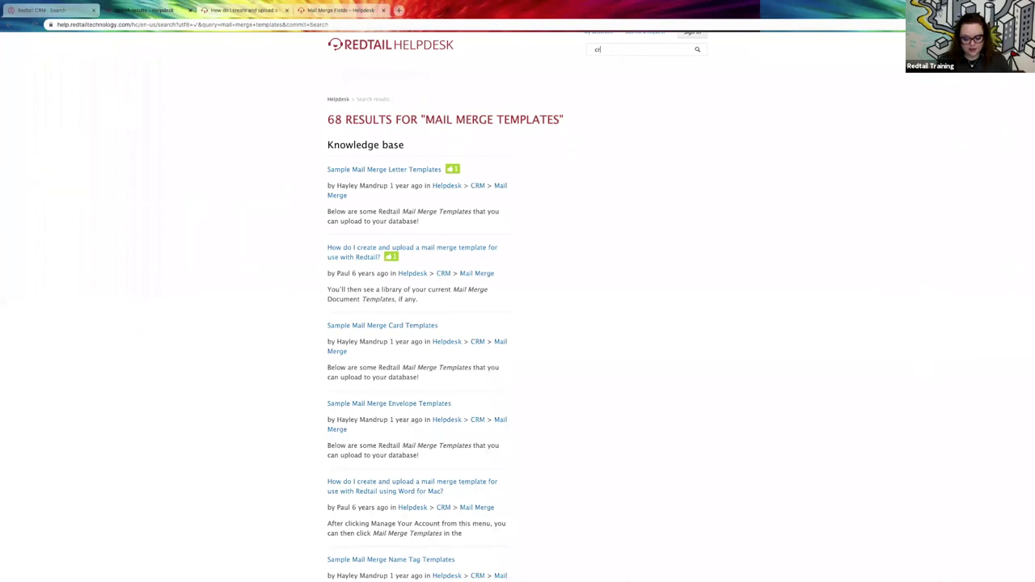
{"action": "type", "text": "eat custom la"}
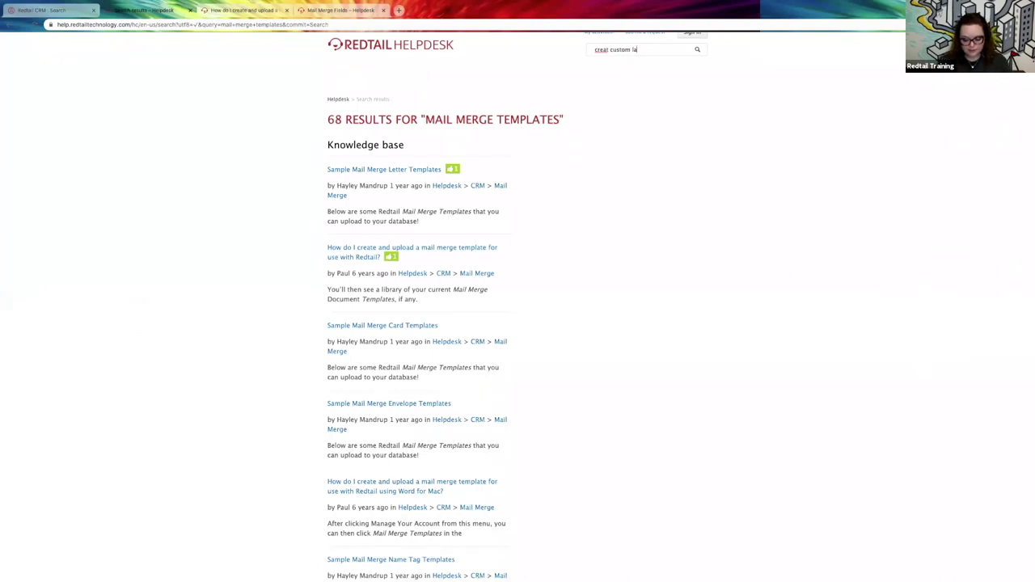
{"action": "type", "text": "bels"}
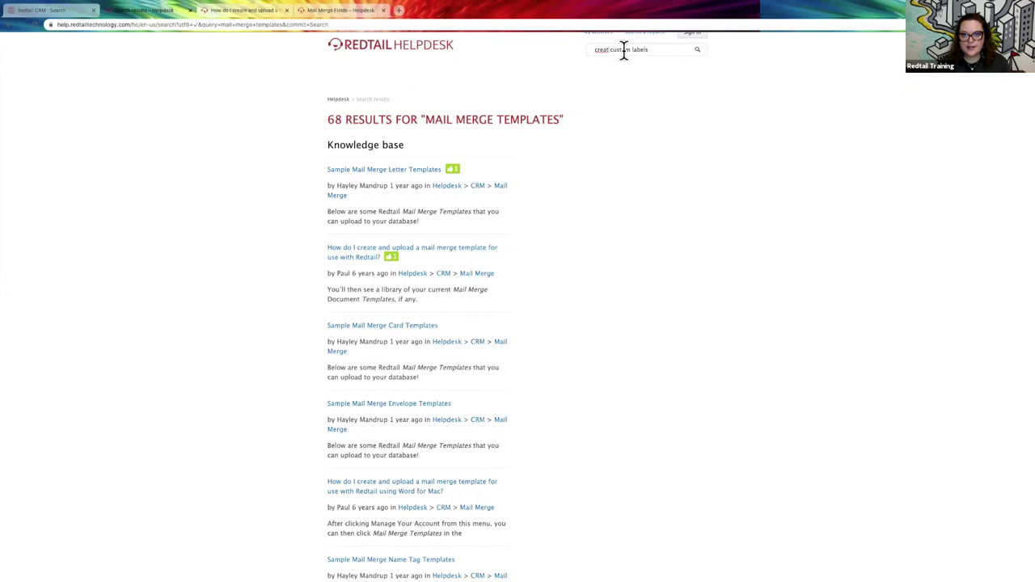
{"action": "type", "text": "e"}
{"action": "key", "text": "Return"}
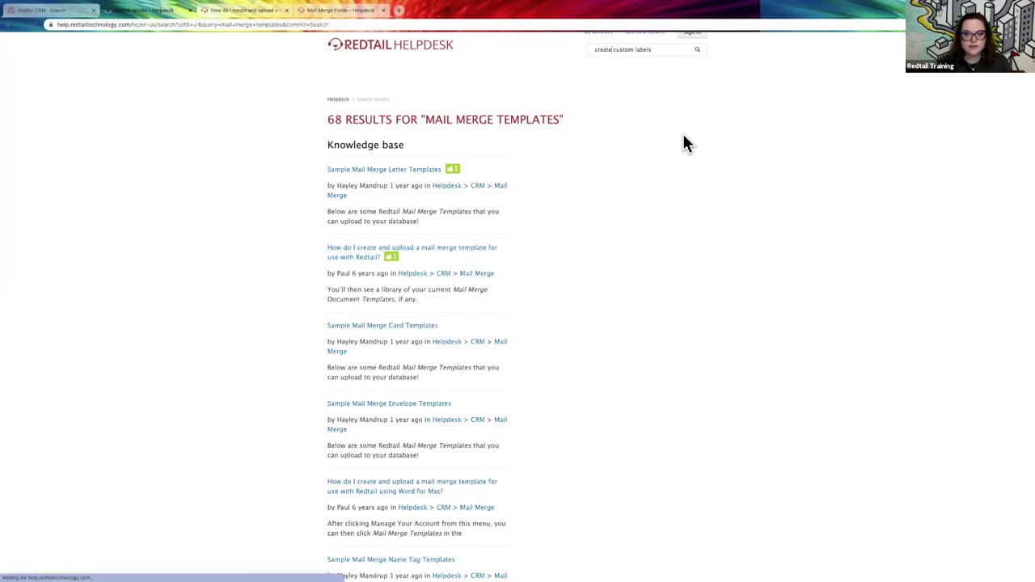
{"action": "scroll", "coordinate": [684, 143], "scroll_direction": "up", "scroll_amount": 1}
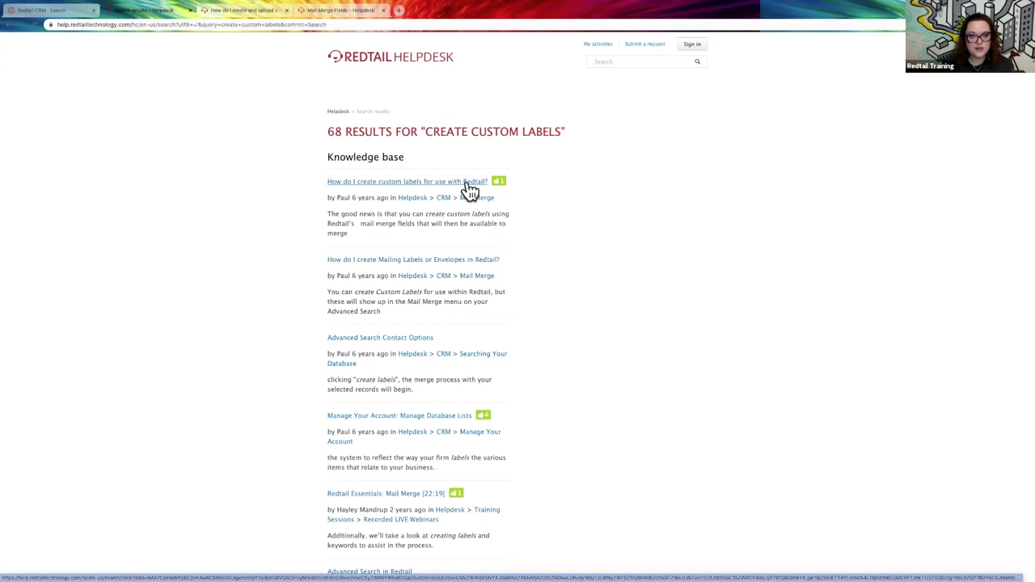
{"action": "left_click", "coordinate": [607, 61]}
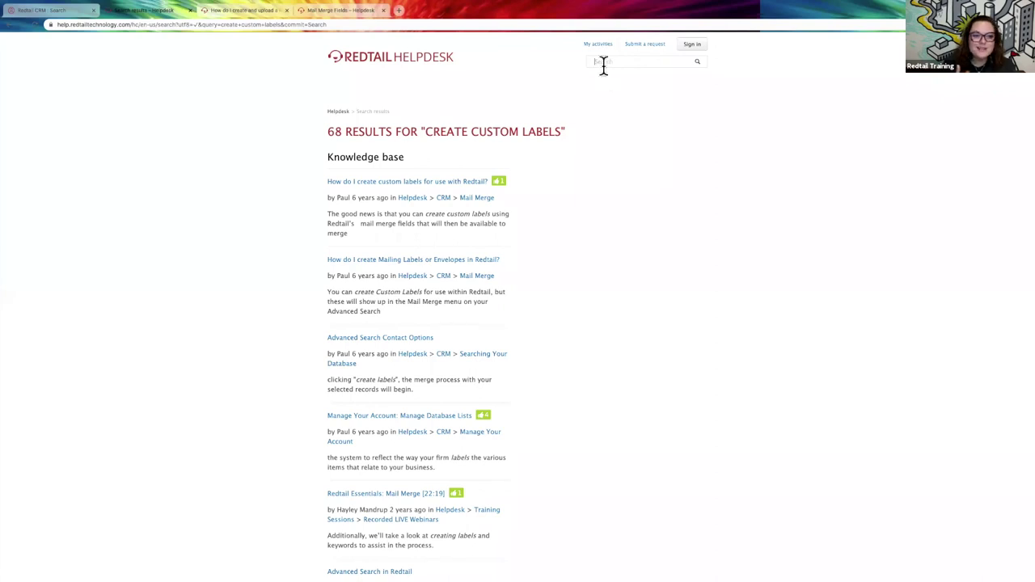
Step: Search 'and spouse mail merge' and open the article on addressing letters to both spouses
{"action": "type", "text": "and s"}
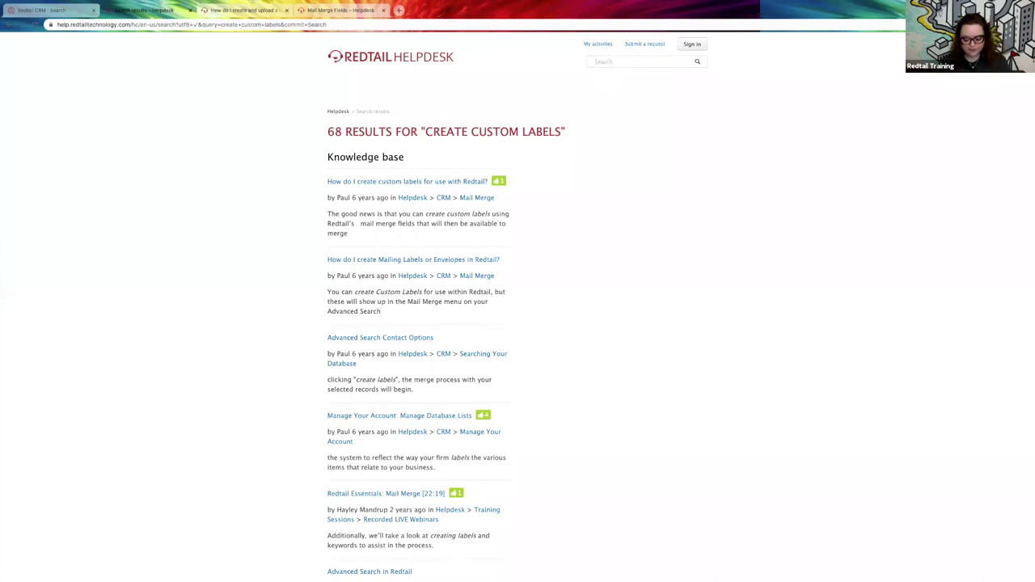
{"action": "type", "text": "pouse mail merge"}
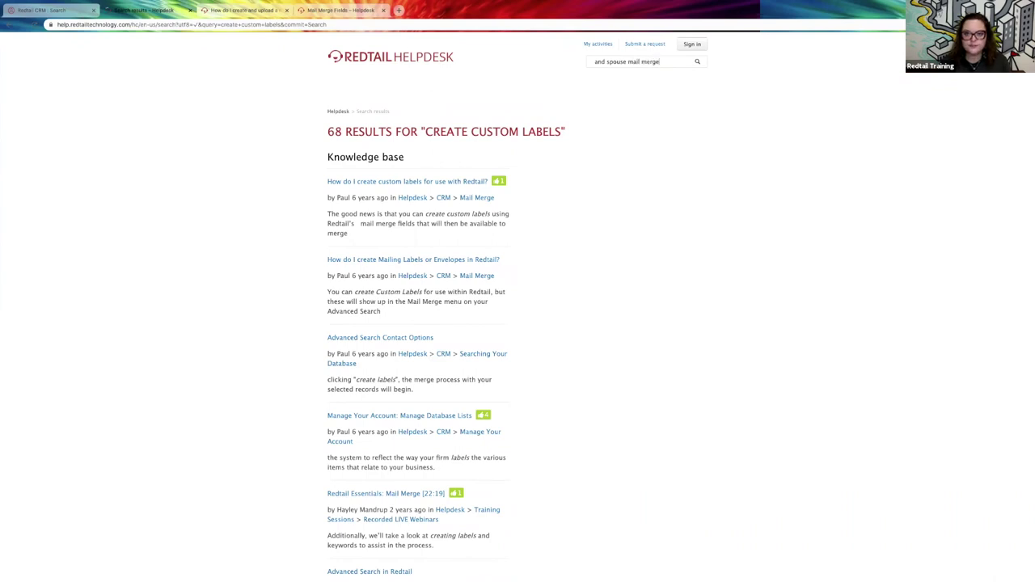
{"action": "key", "text": "Return"}
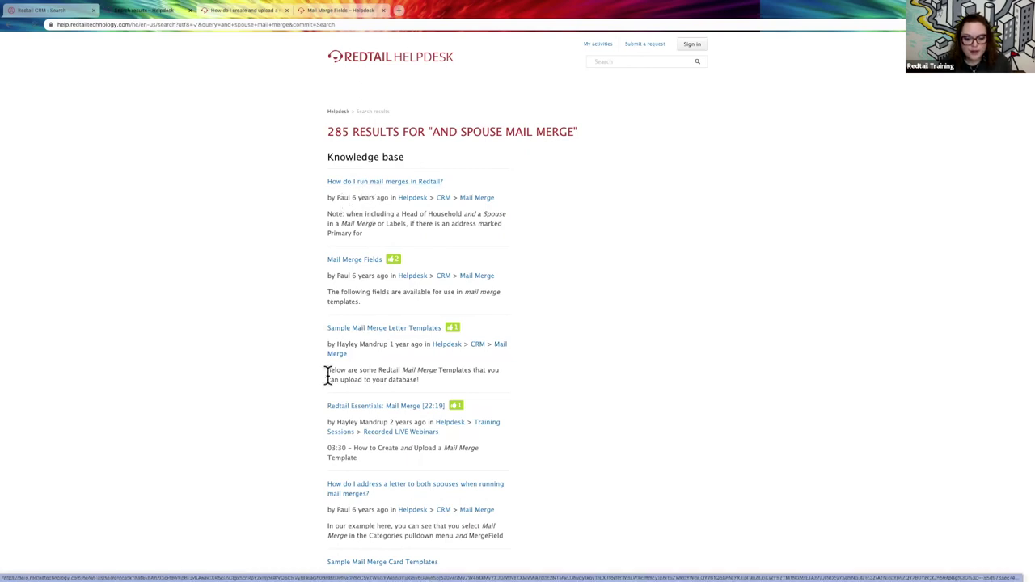
{"action": "left_click", "coordinate": [457, 488]}
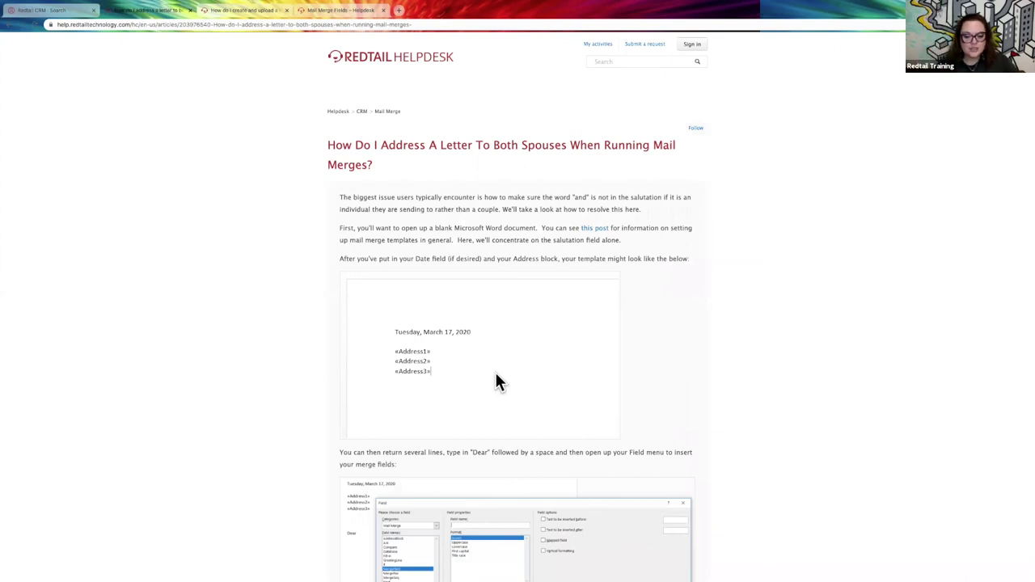
{"action": "scroll", "coordinate": [496, 374], "scroll_direction": "down", "scroll_amount": 20}
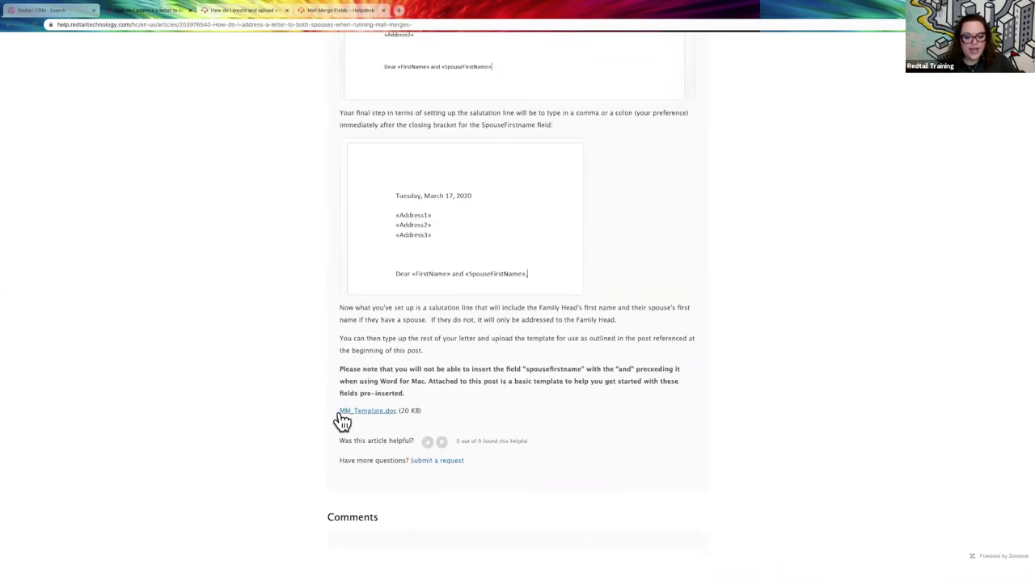